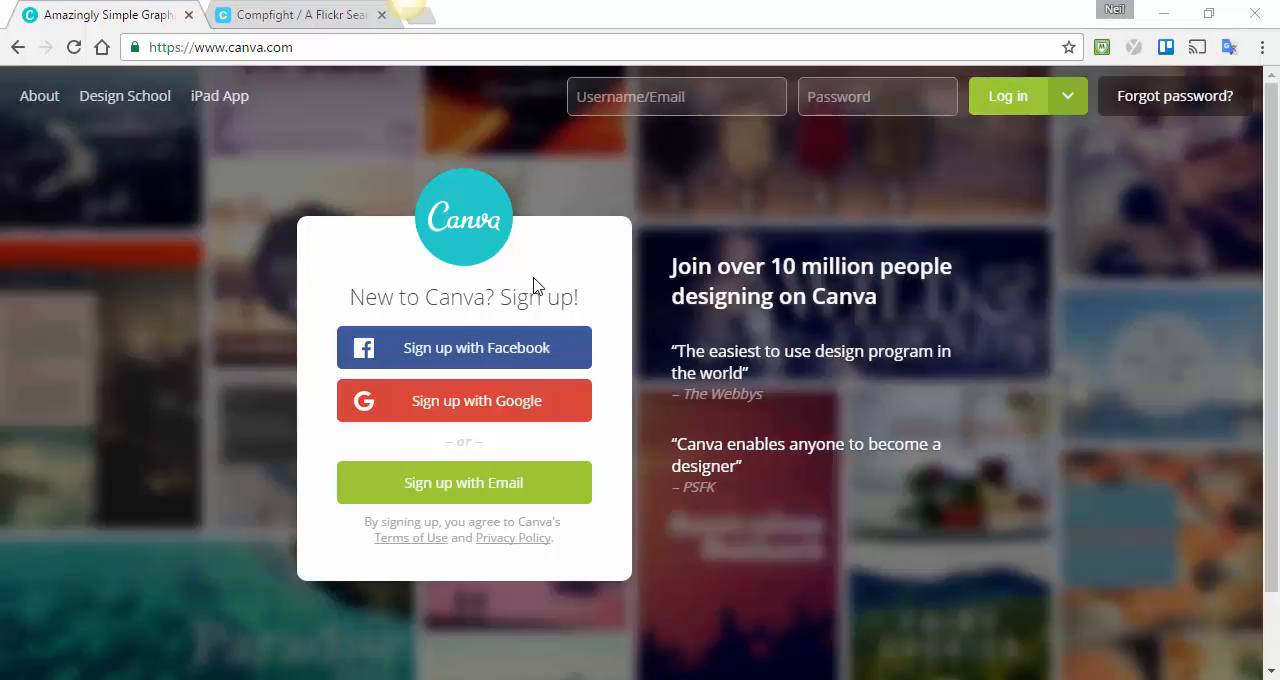
Sign in to Canva with the Google account.
click(510, 410)
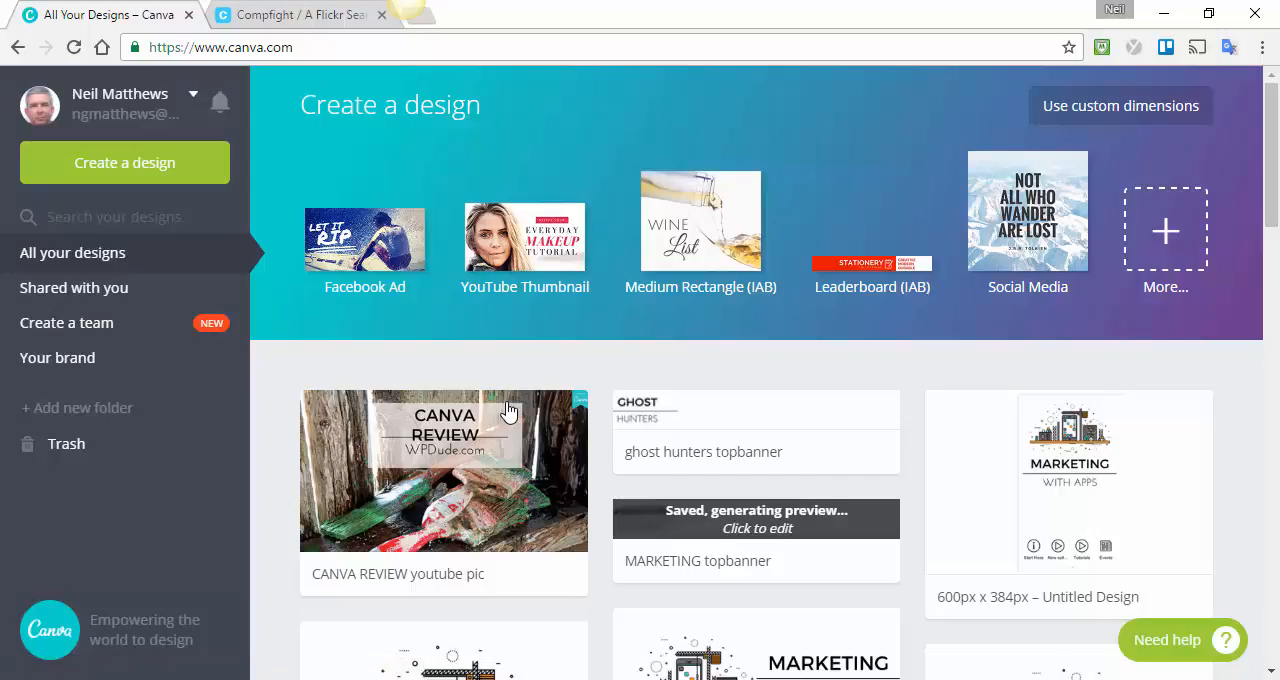
mouse_move(508, 410)
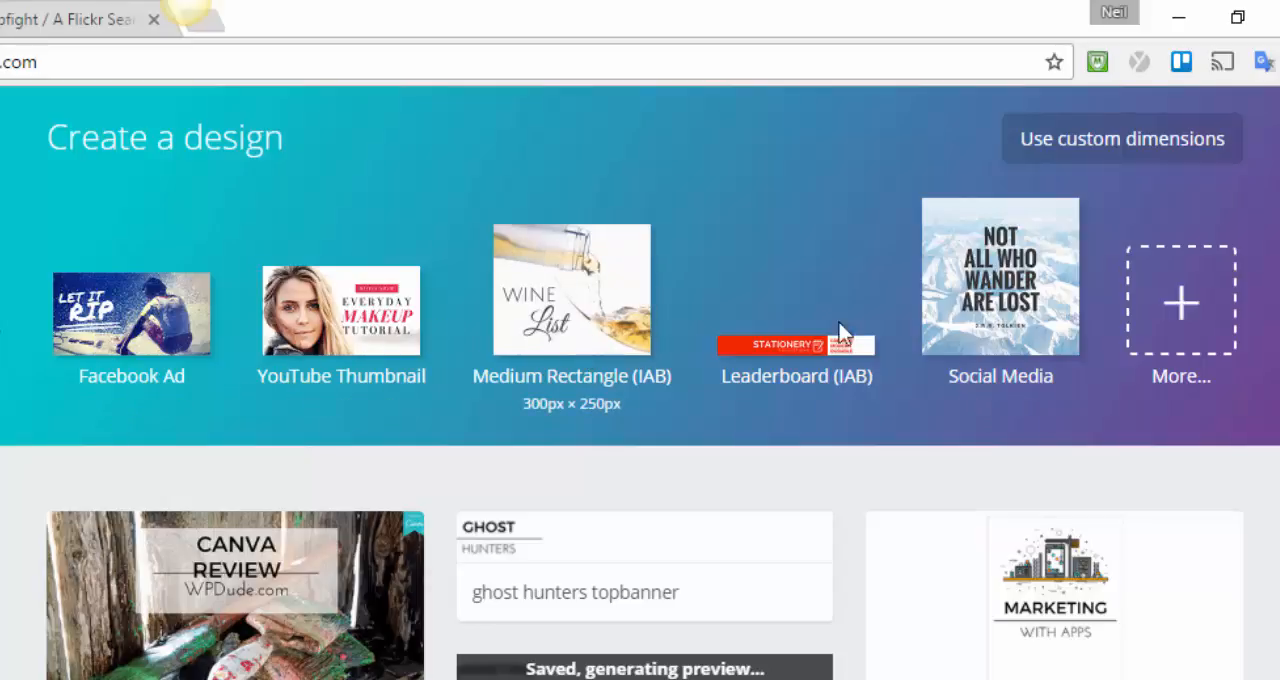
Create a new YouTube Thumbnail design from the full list of design types.
click(1171, 303)
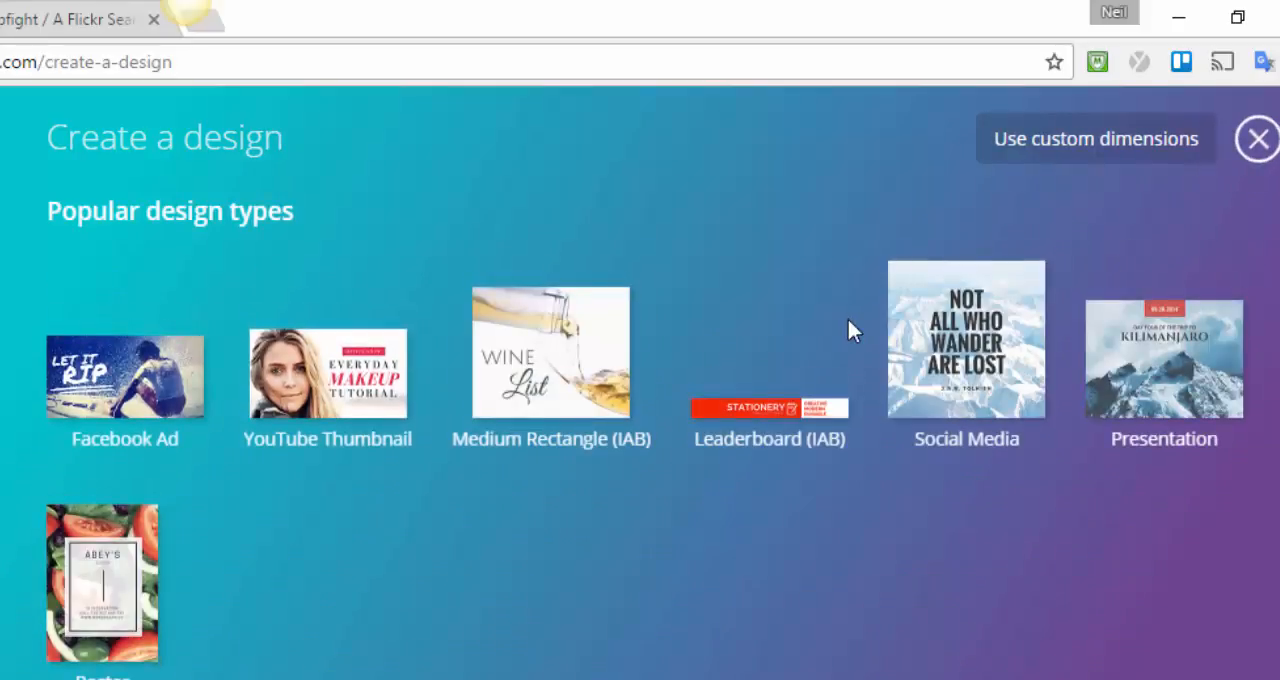
scroll(764, 345, down, 3)
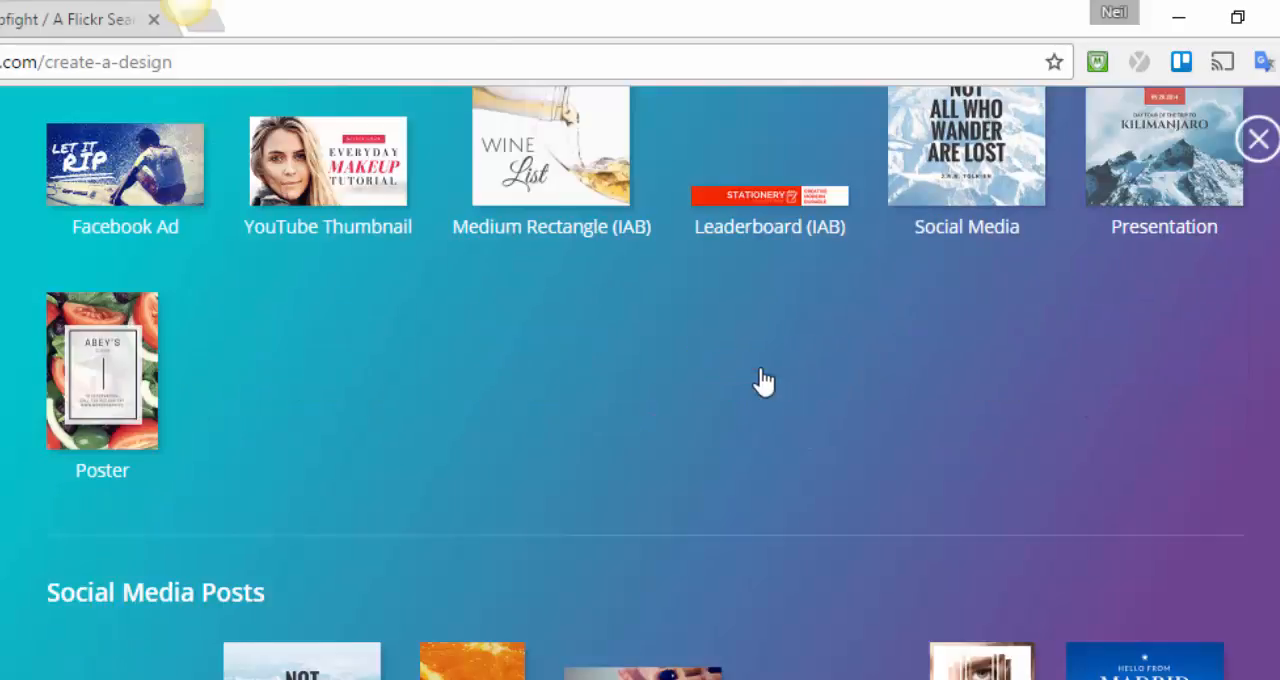
scroll(446, 563, down, 6)
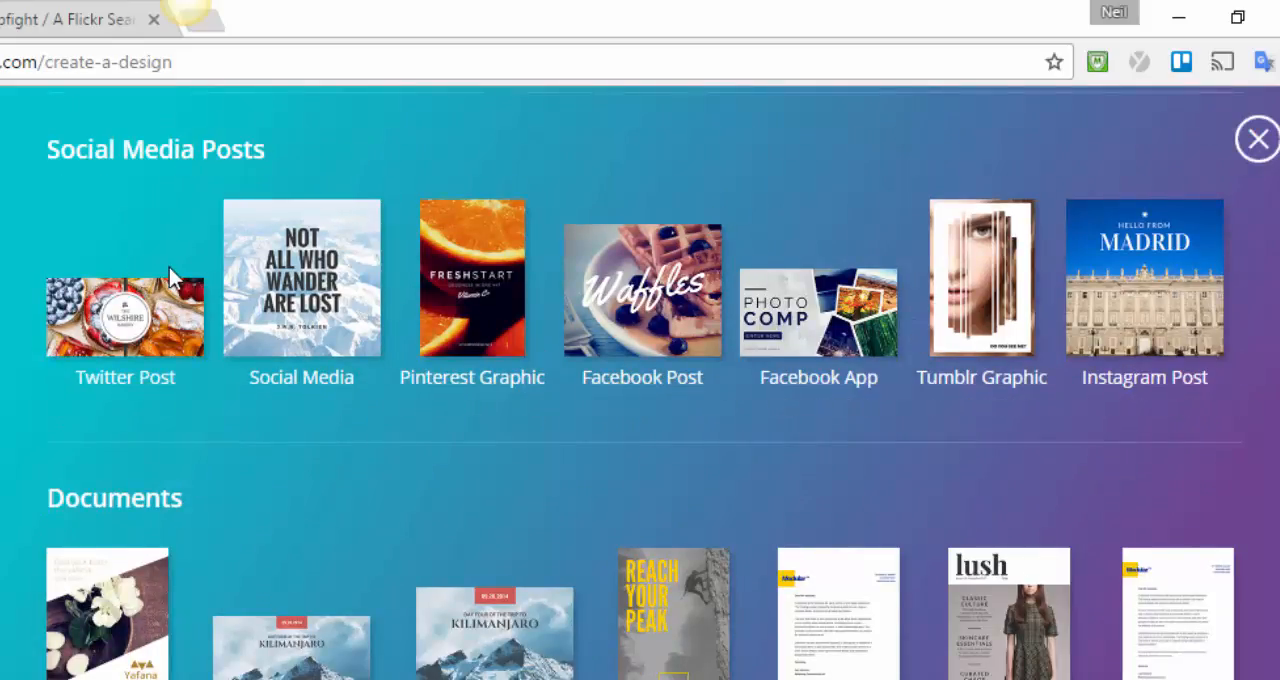
scroll(174, 270, down, 4)
scroll(176, 272, down, 8)
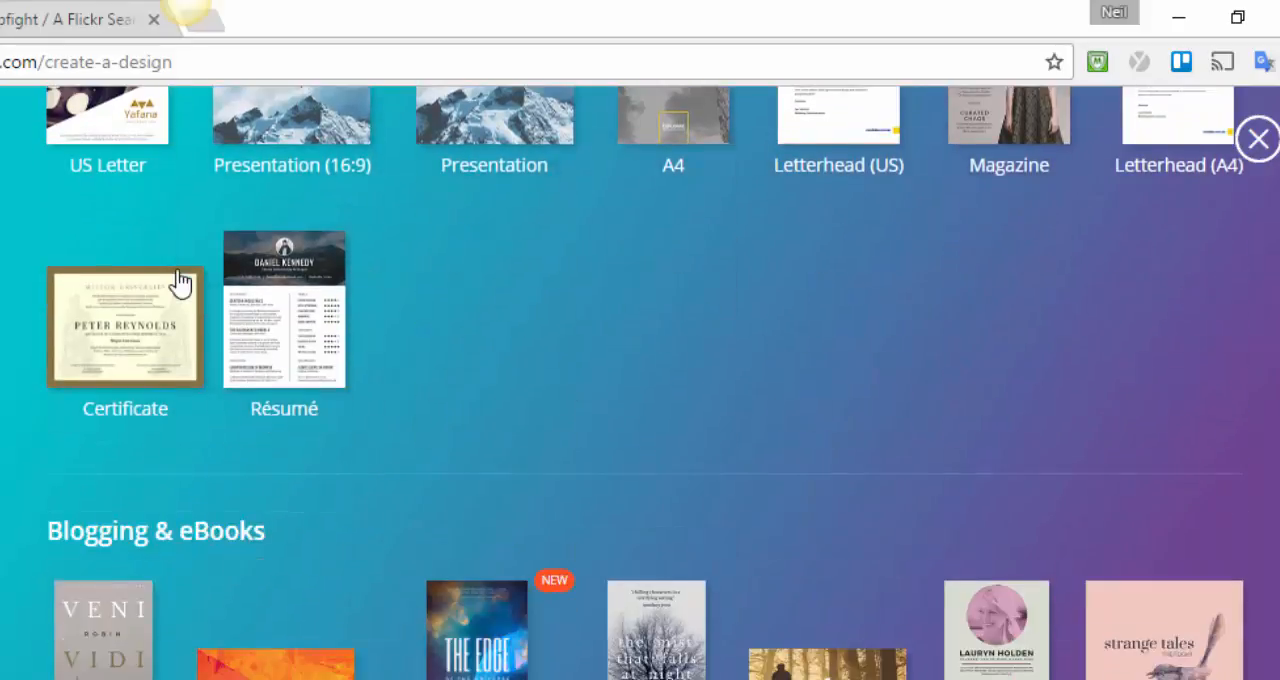
scroll(177, 270, up, 2)
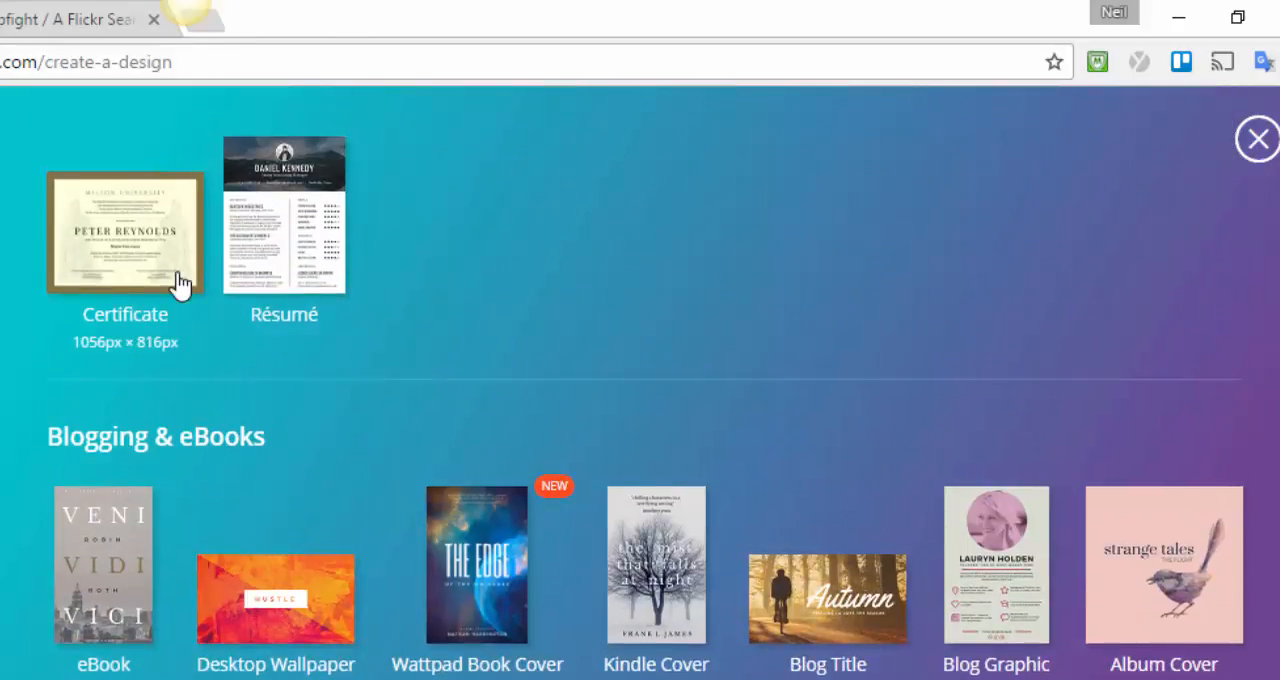
scroll(180, 284, down, 8)
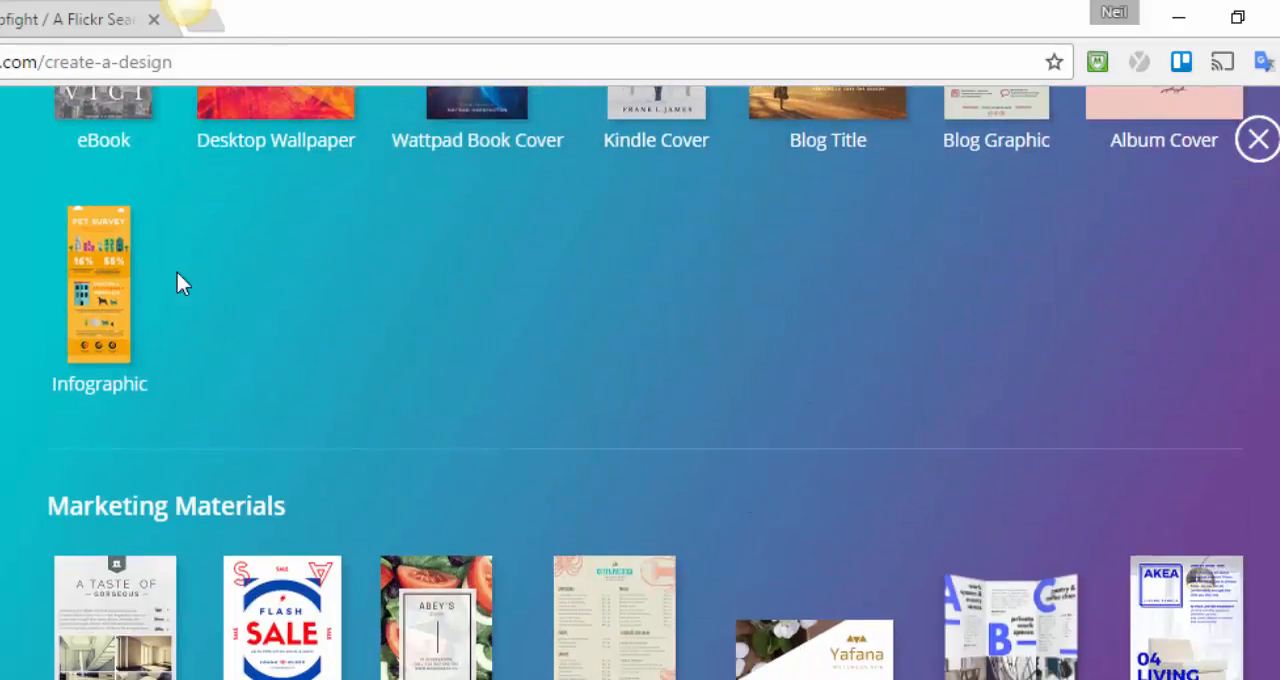
scroll(177, 274, down, 10)
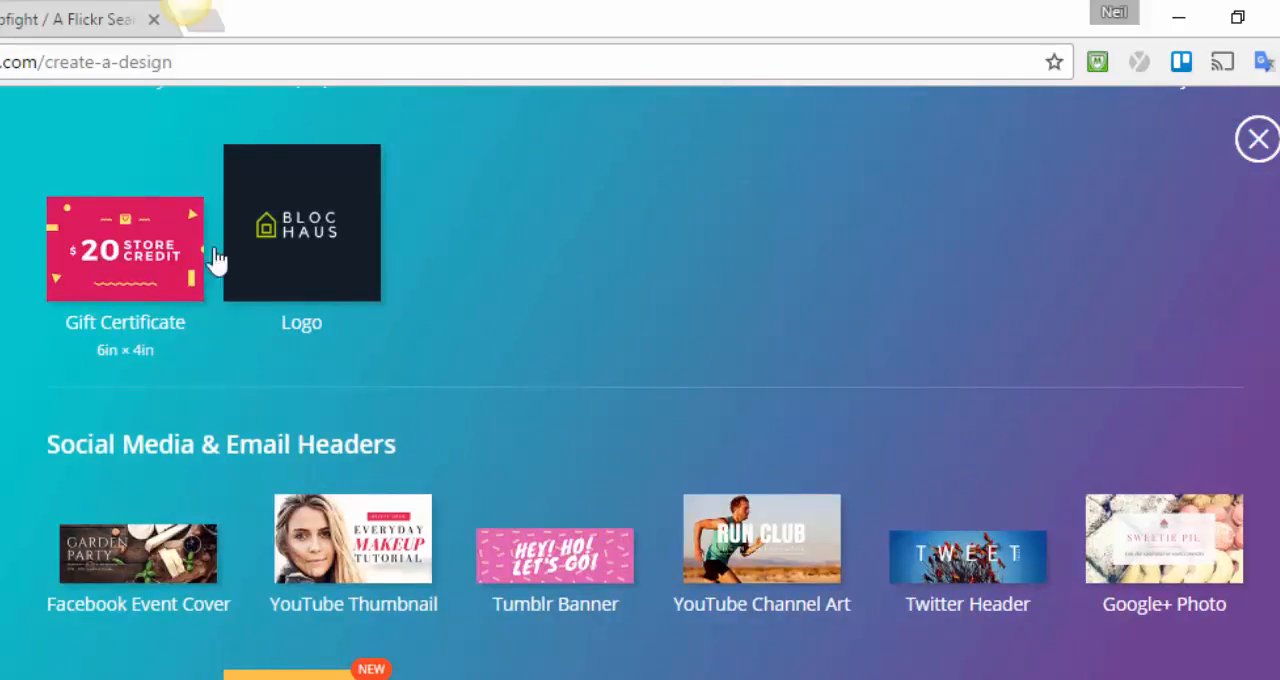
scroll(217, 260, up, 20)
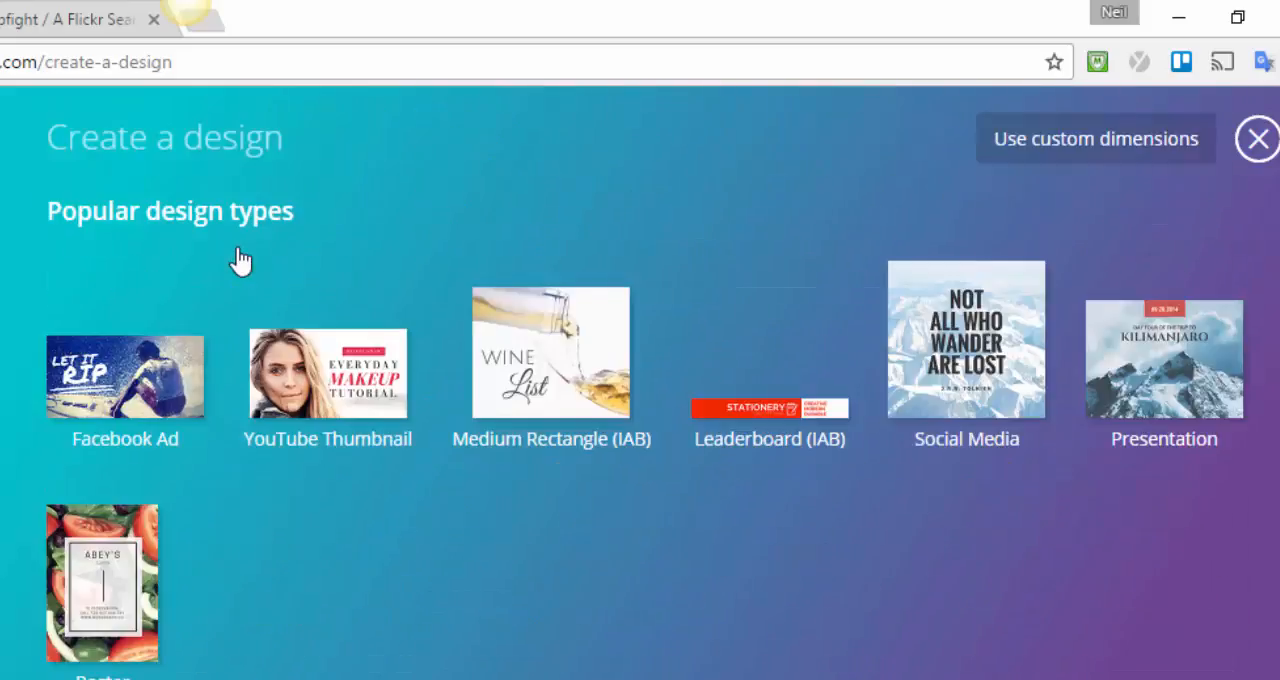
click(352, 358)
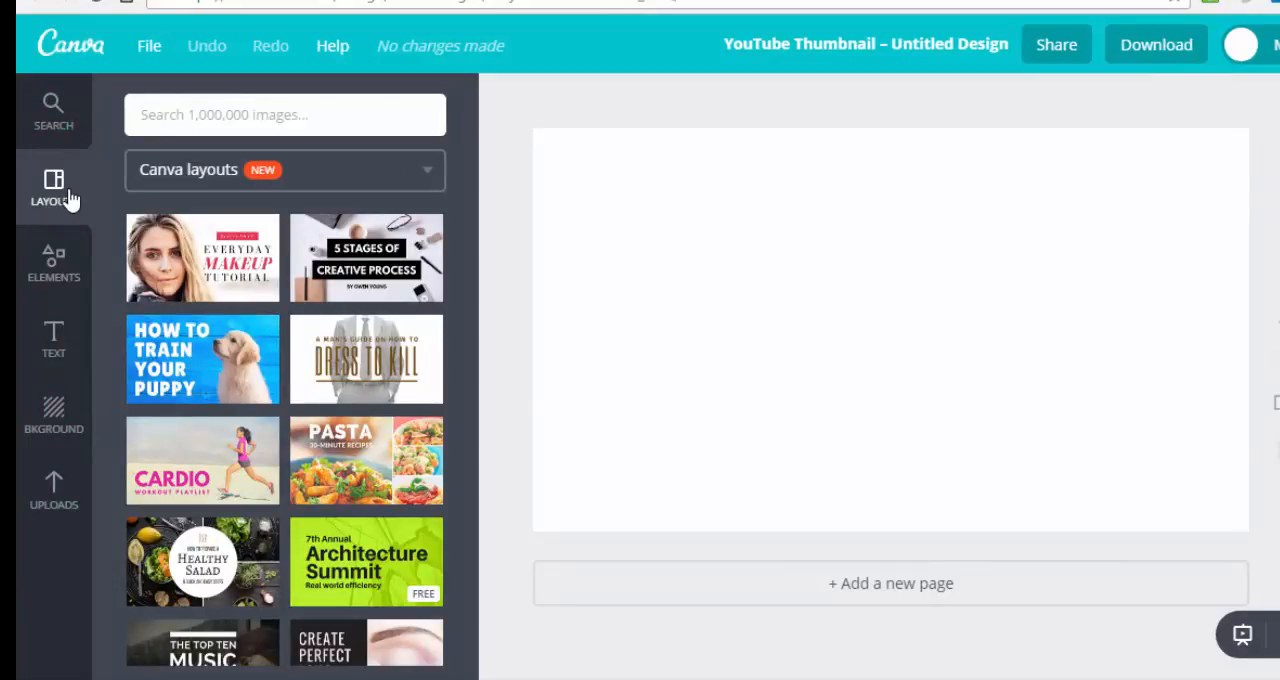
Look through the available elements, text styles and backgrounds for the blank thumbnail.
click(53, 265)
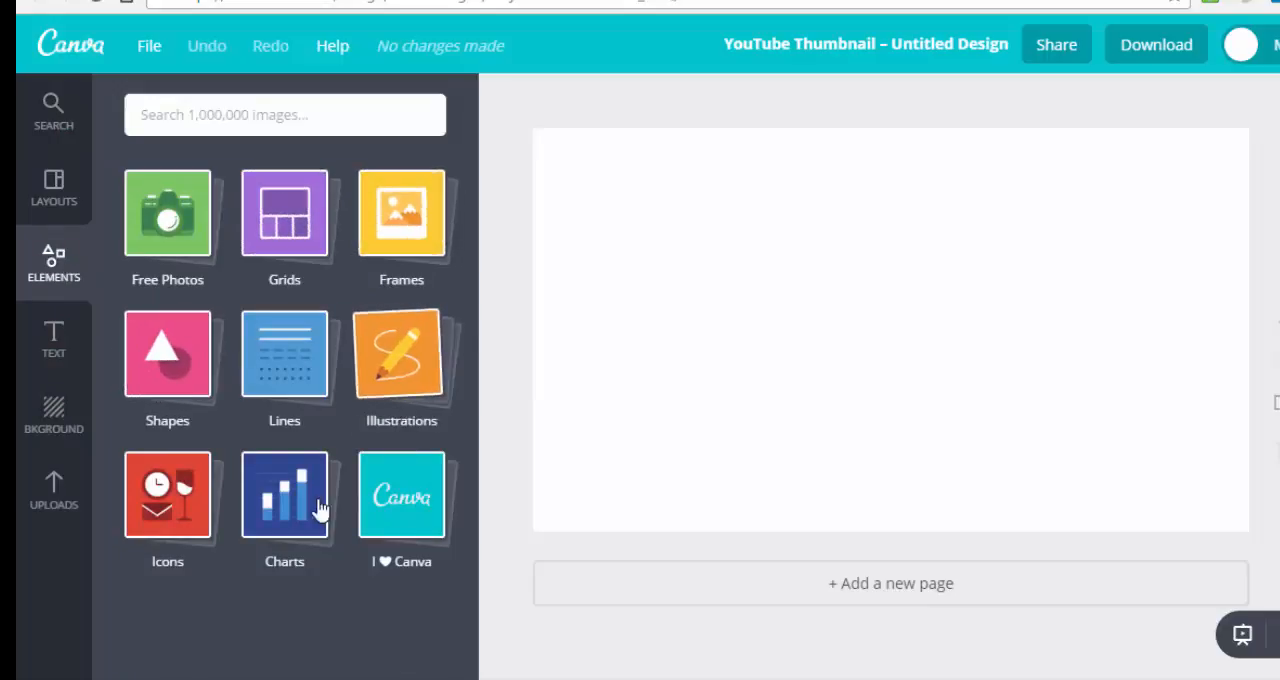
click(51, 340)
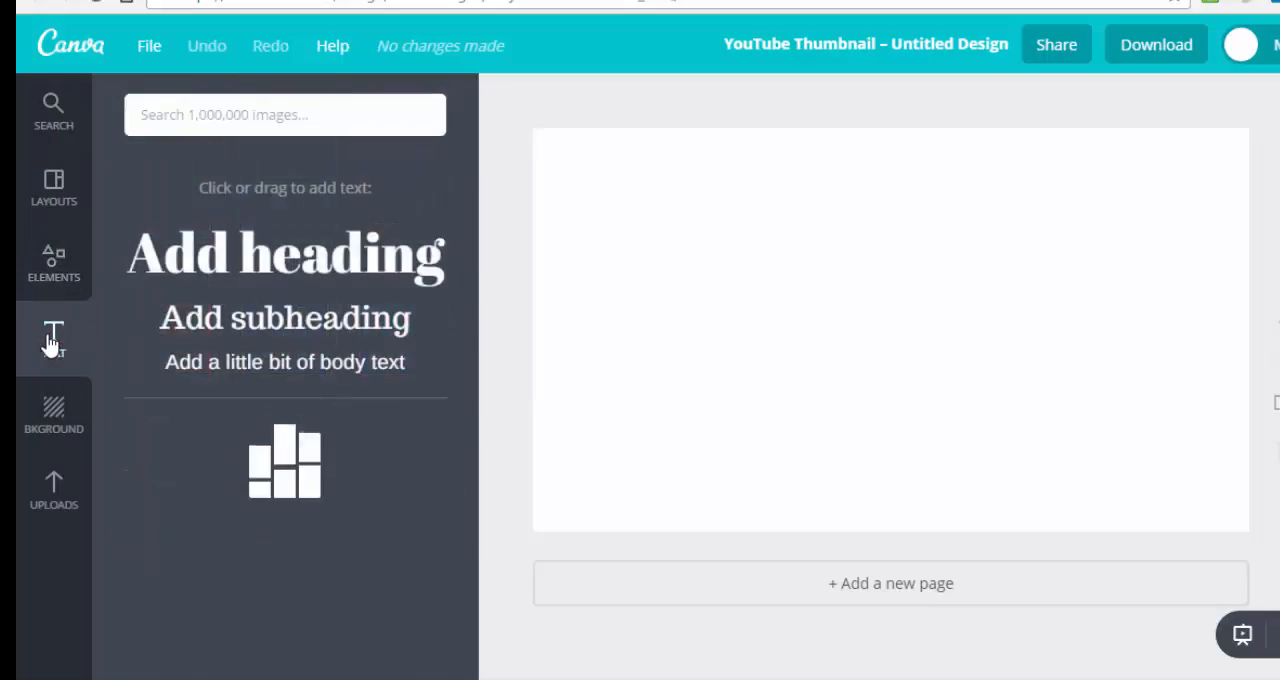
click(54, 408)
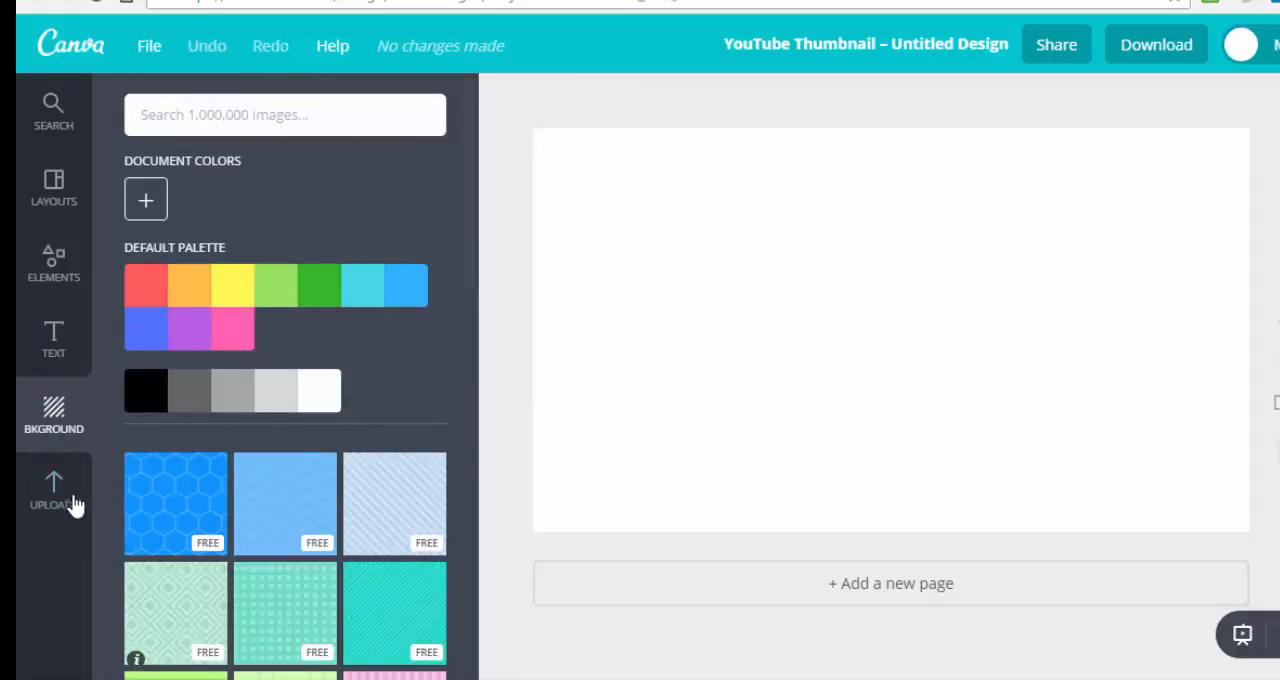
Apply the "Basics of Rock Climbing" layout from the Canva layouts to the blank page.
click(54, 186)
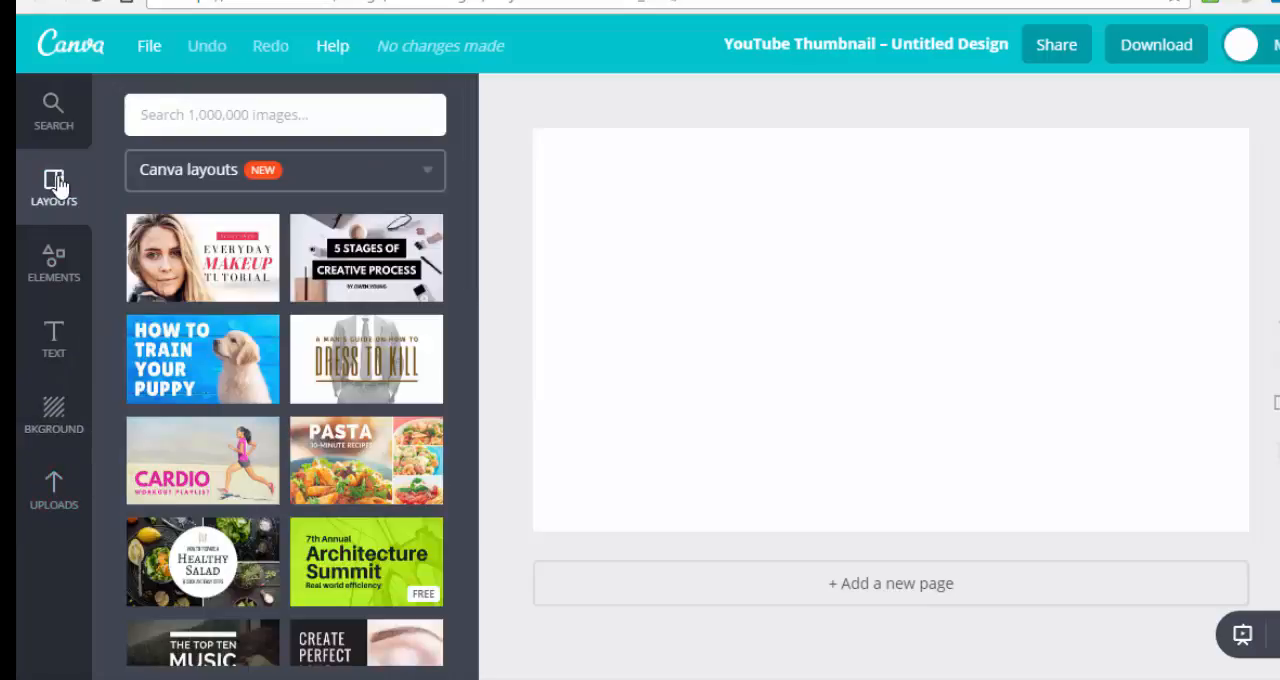
scroll(245, 227, down, 3)
scroll(245, 227, down, 4)
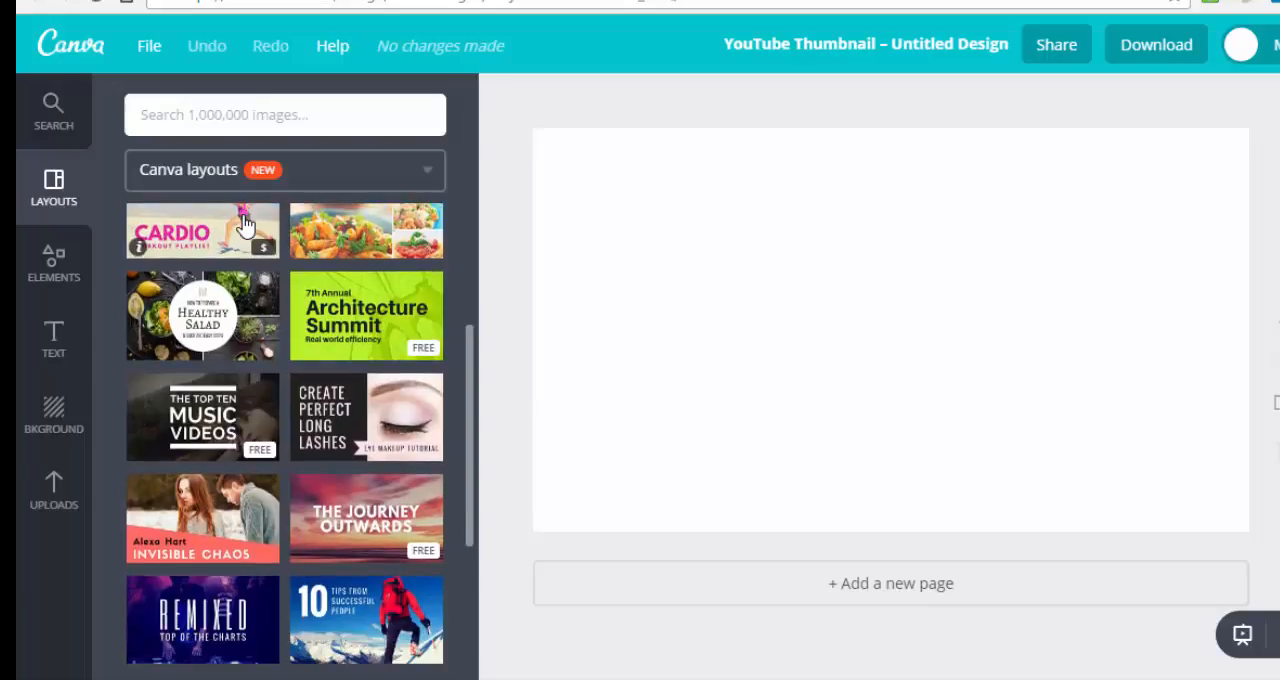
scroll(245, 227, down, 5)
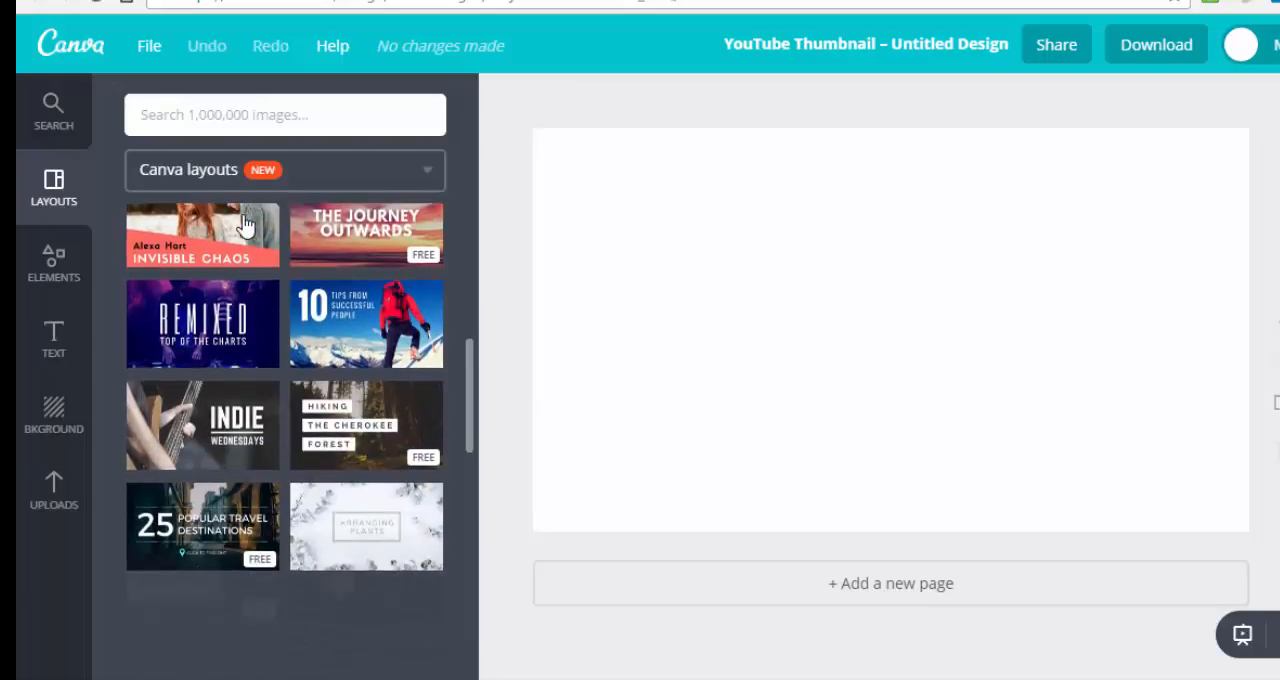
scroll(245, 227, down, 5)
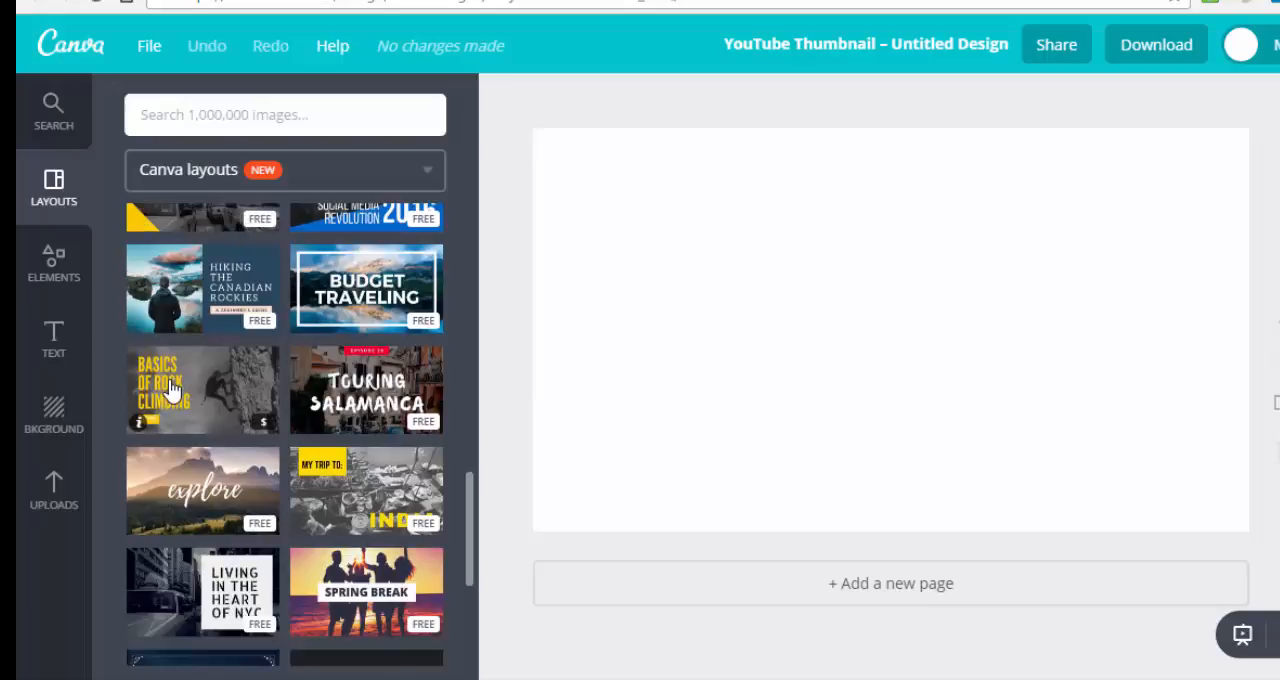
drag(172, 390, 581, 173)
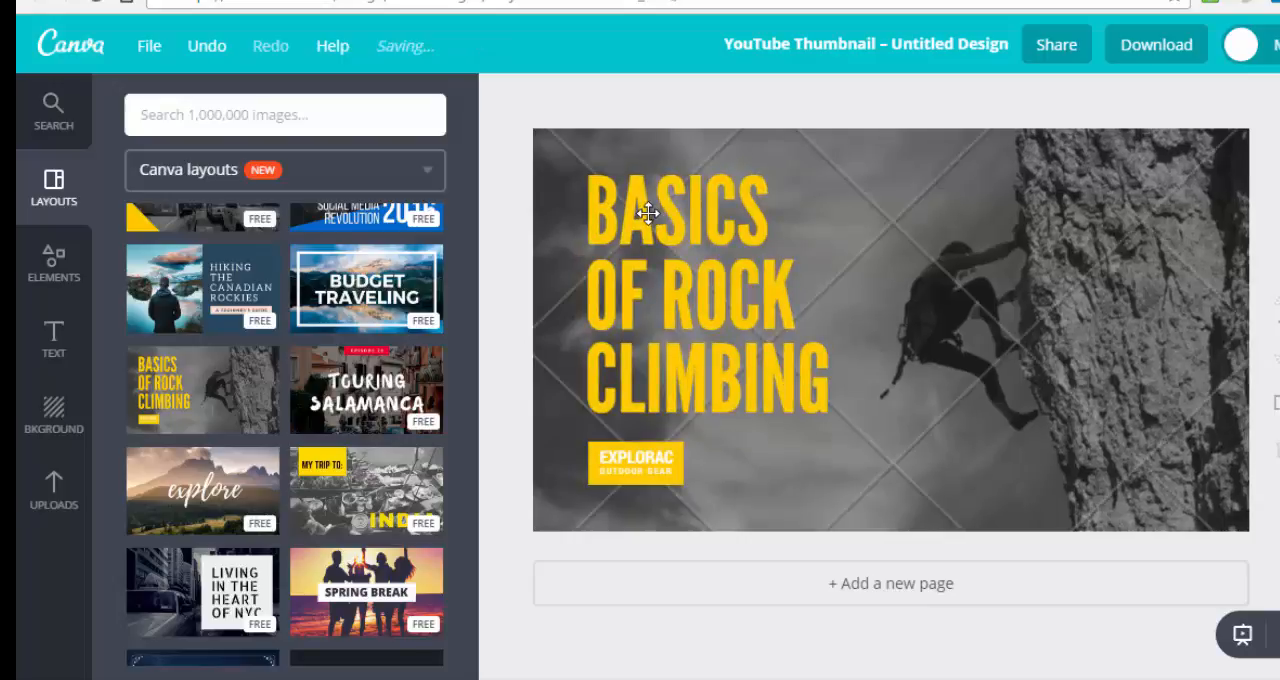
Replace the word BASICS in the yellow heading with the owner's first name in possessive form followed by ROCK.
click(647, 212)
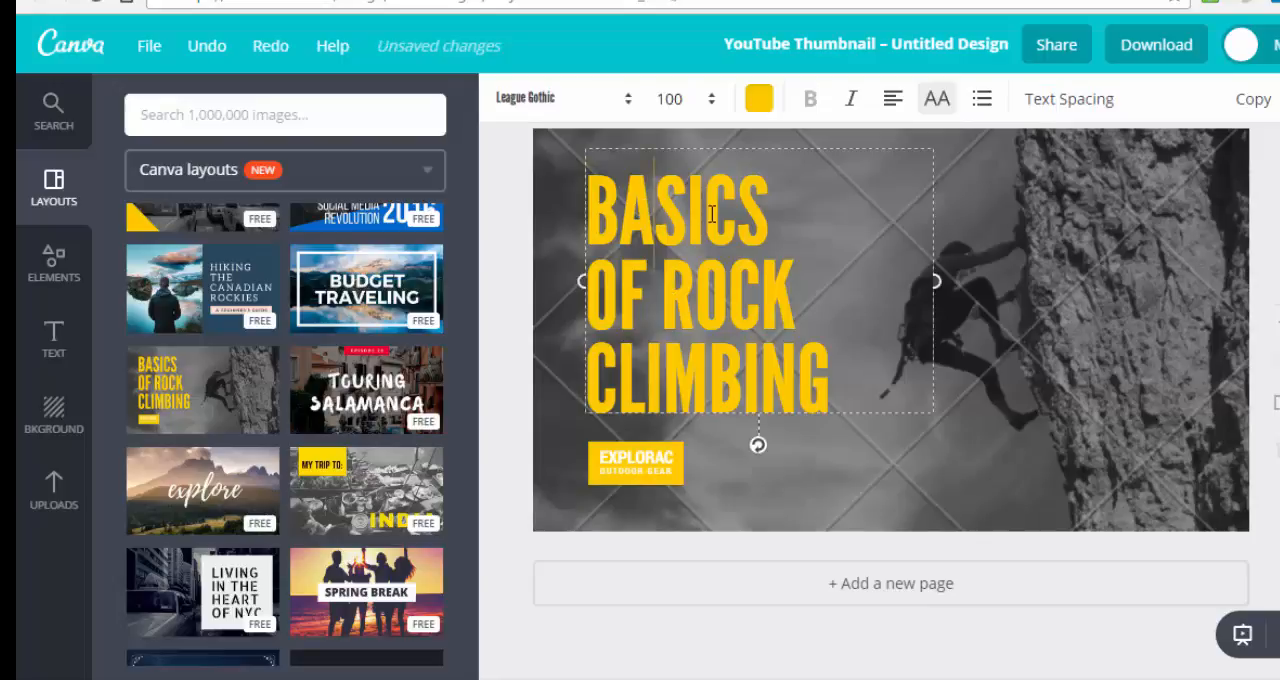
double_click(598, 207)
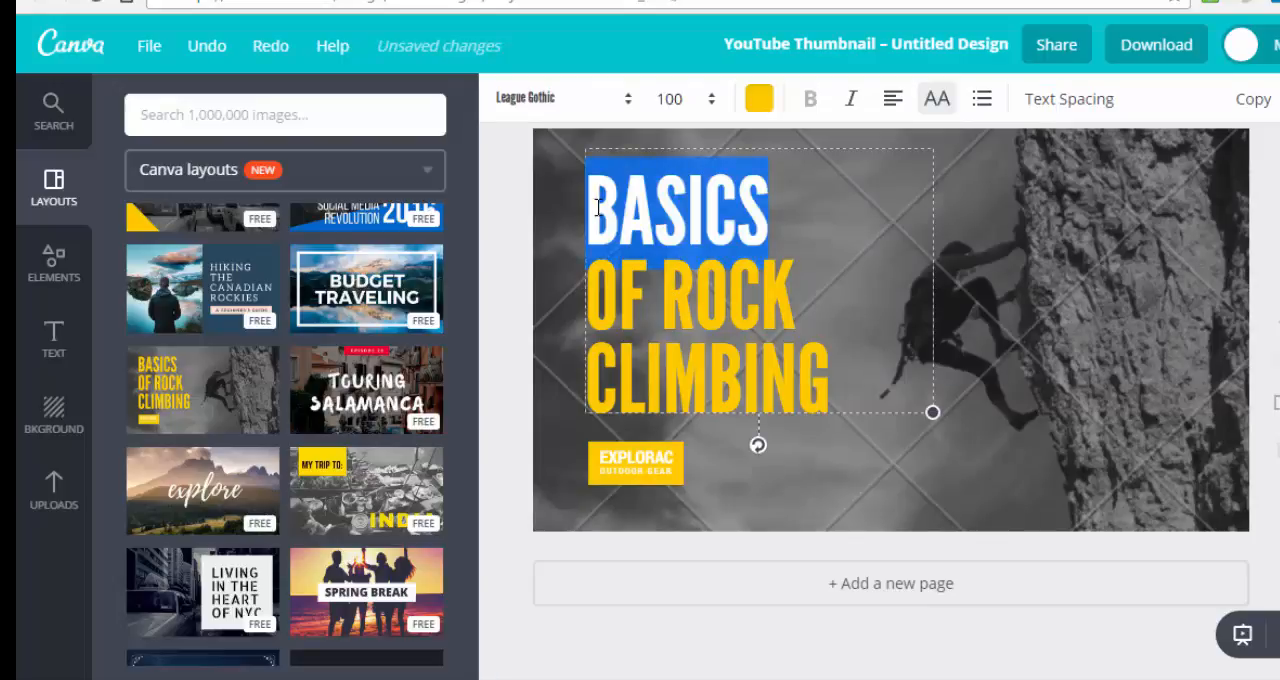
text(NEIL'S ROCK)
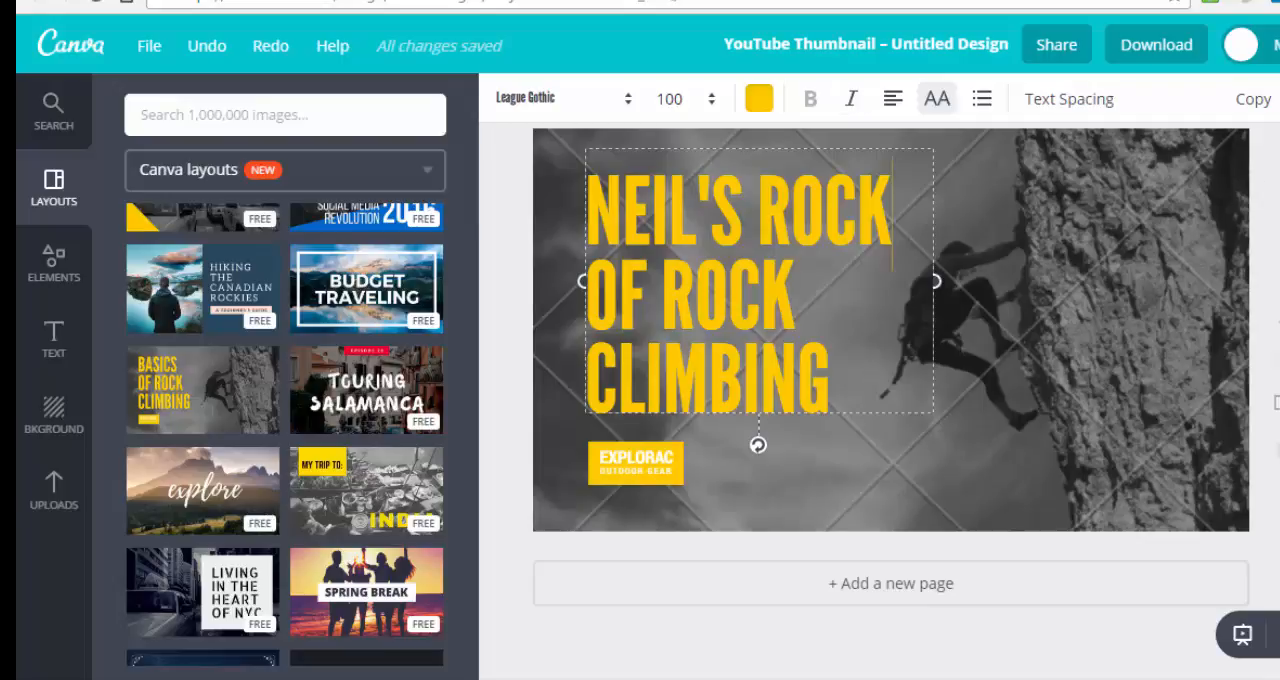
Undo the heading edits and the applied rock climbing layout.
click(205, 50)
click(207, 50)
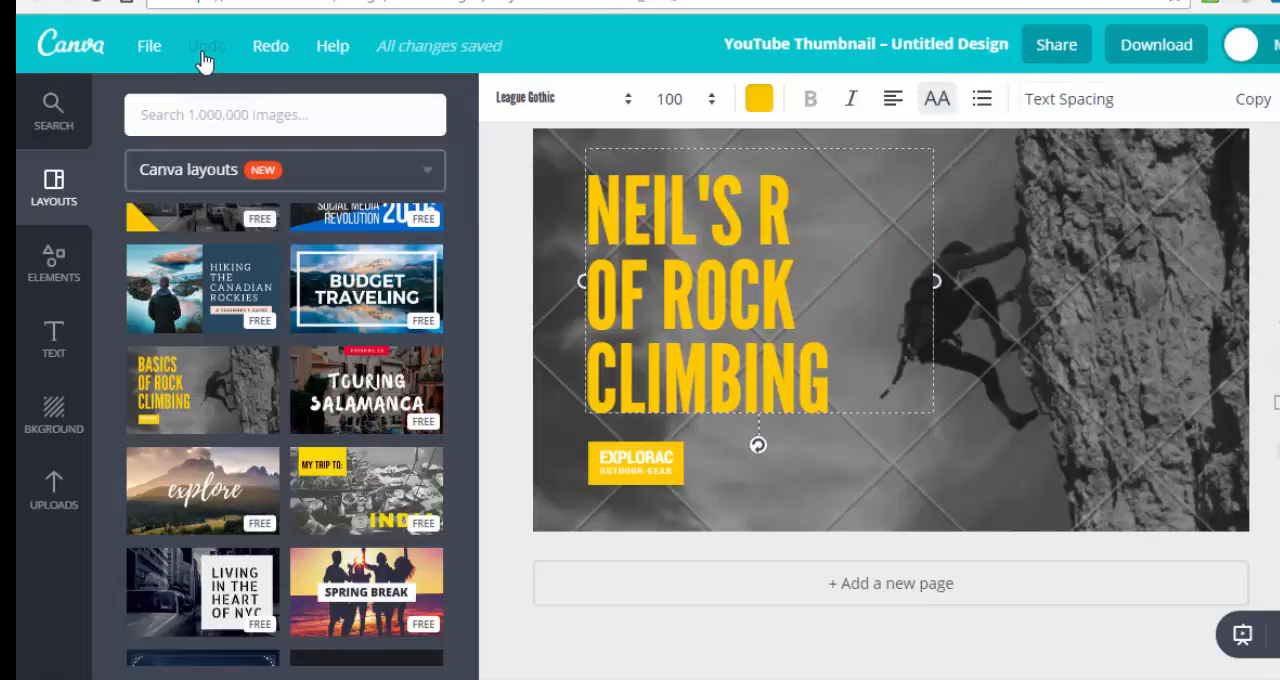
click(204, 52)
click(204, 52)
click(204, 52)
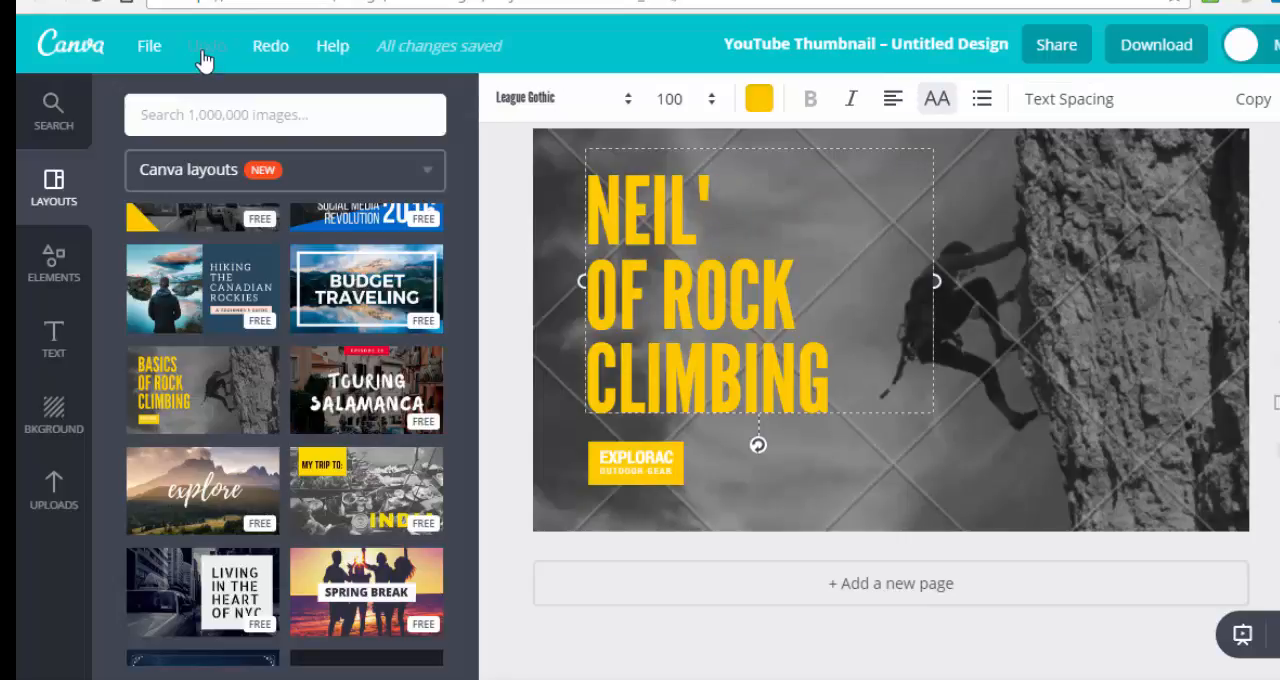
click(204, 52)
click(204, 55)
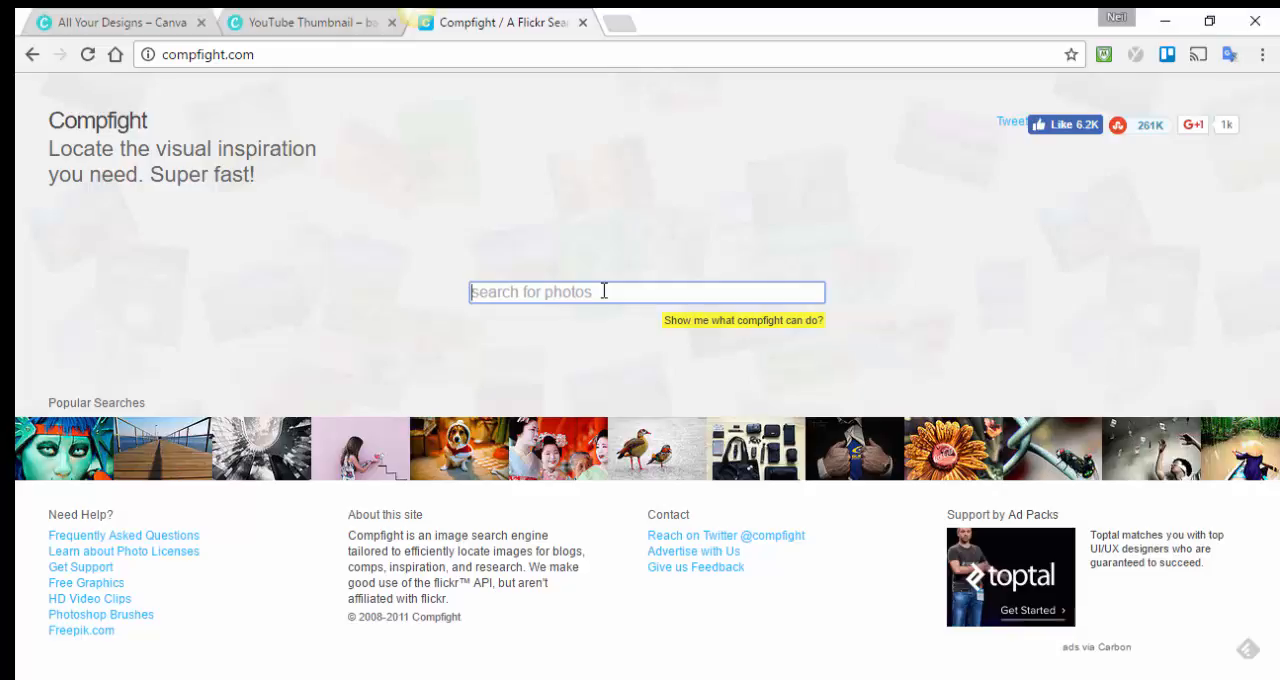
Search Compfight for "paint brushes" and open the photo of used, paint-covered brushes lying against wooden planks.
text(paint brushes)
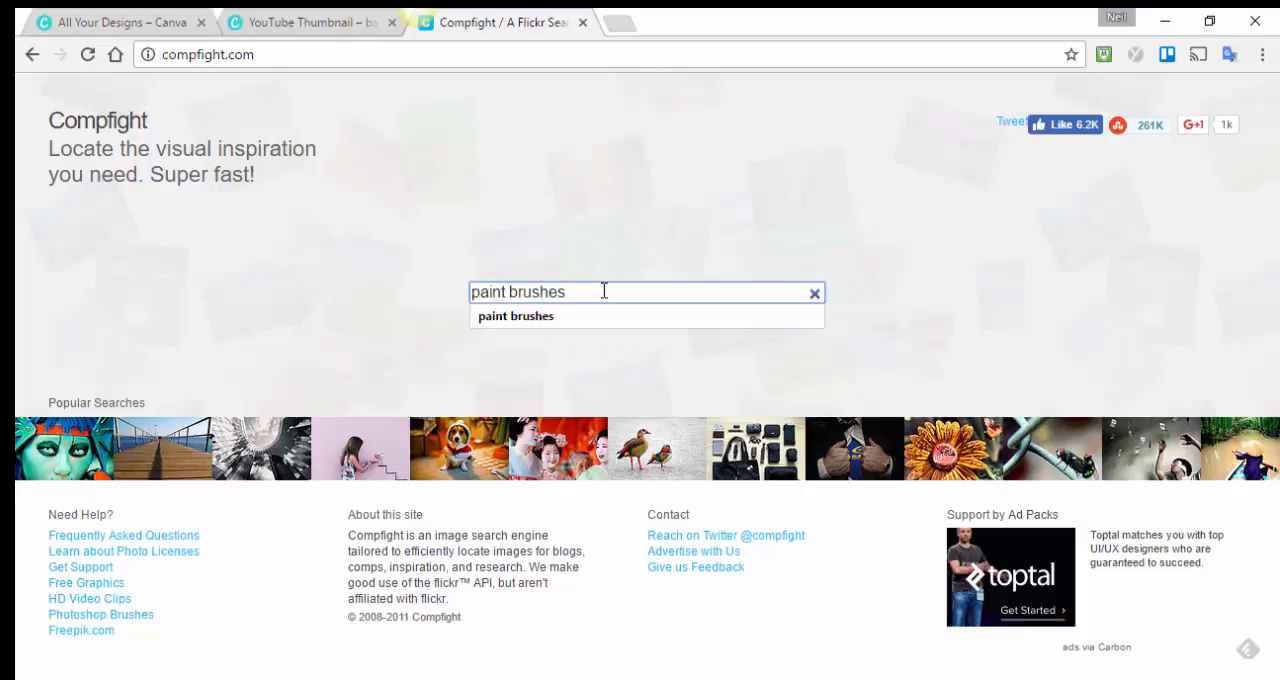
key(Return)
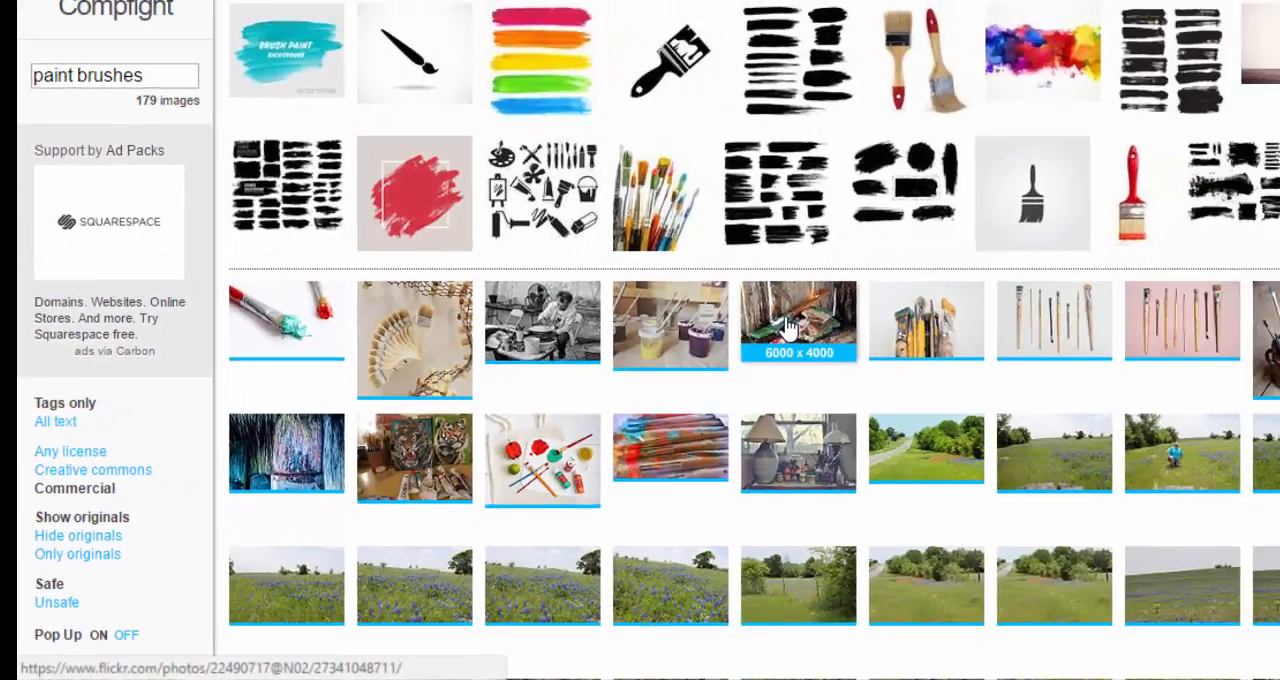
click(790, 327)
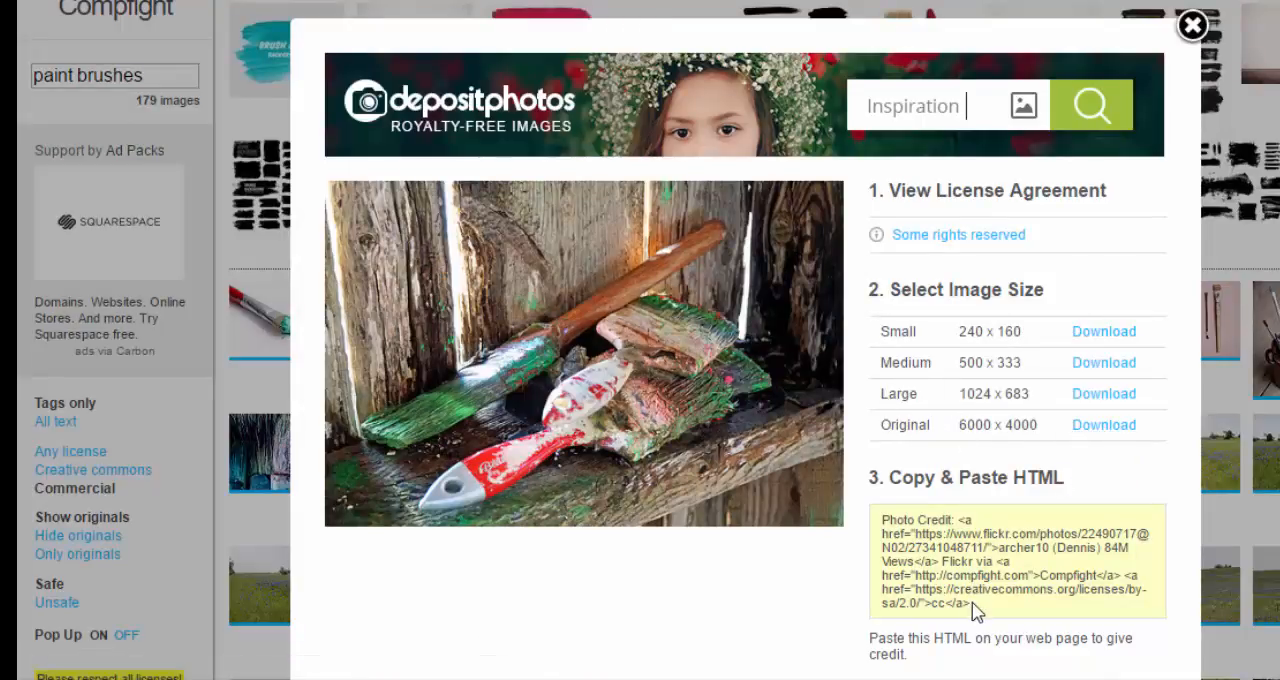
Select the photo's full credit HTML and download the image in its Original 6000 x 4000 size.
drag(973, 605, 879, 514)
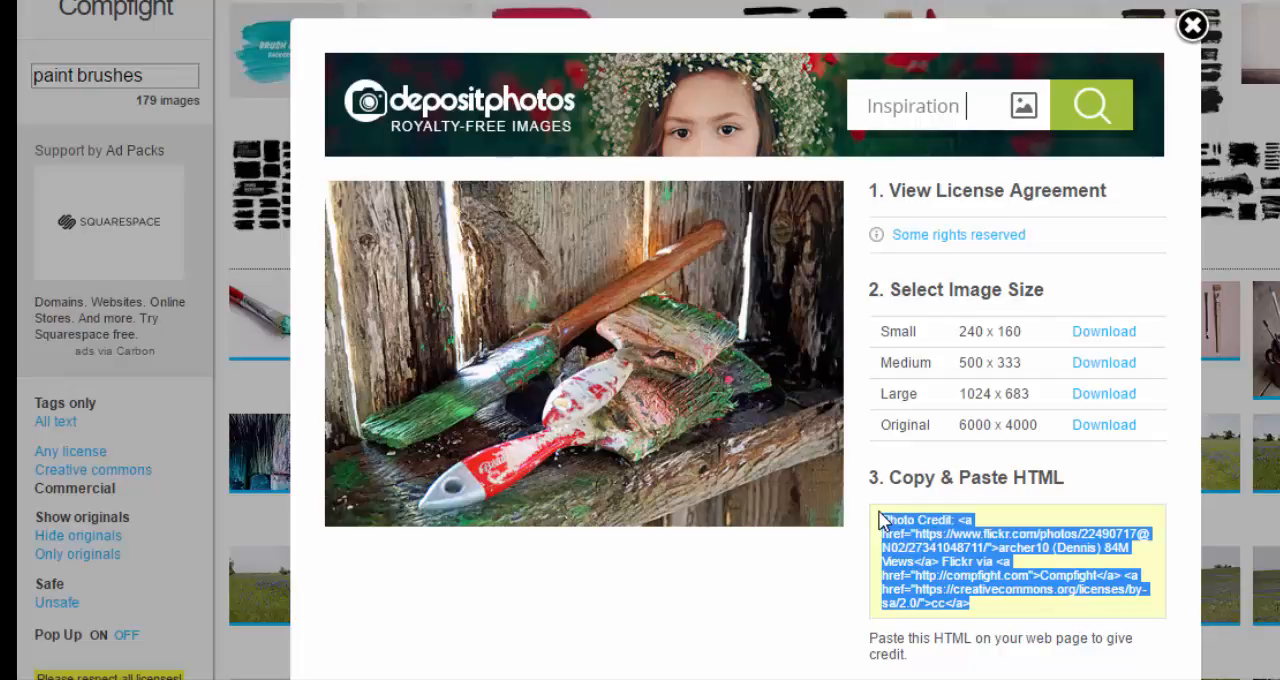
click(1108, 428)
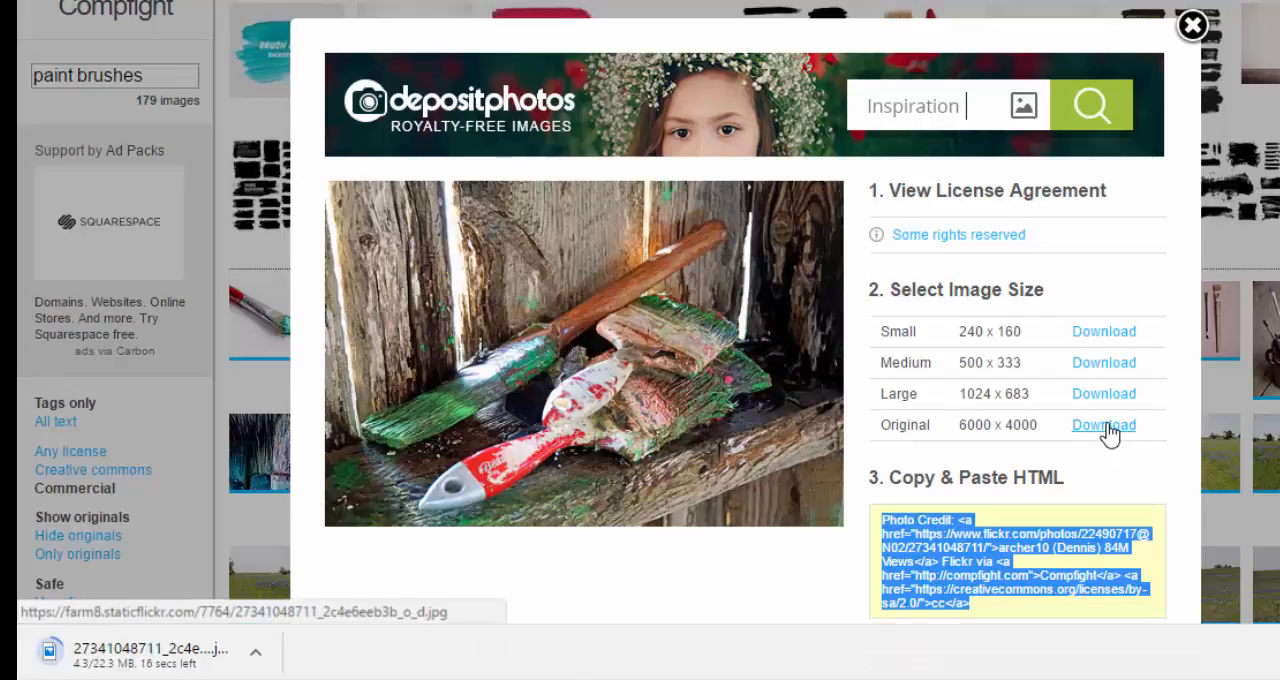
Switch back to the Canva thumbnail design and place the uploaded paint brushes photo on the blank page.
click(340, 2)
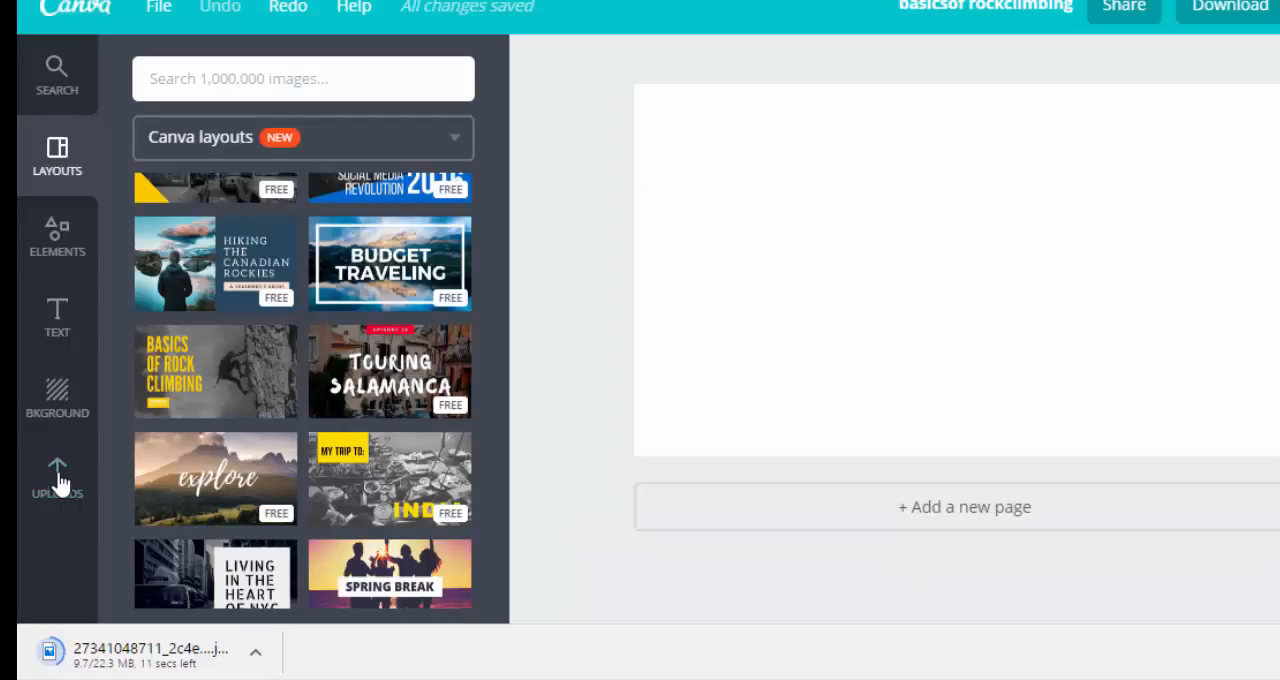
click(58, 480)
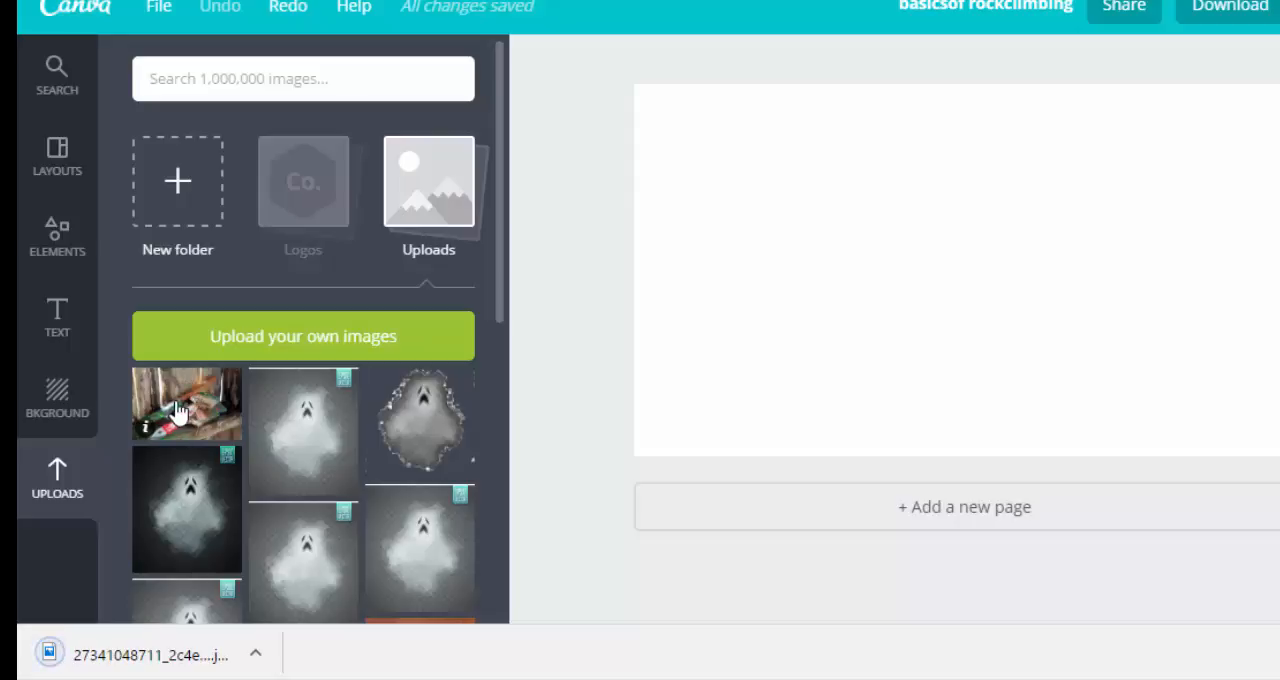
mouse_move(236, 385)
mouse_down()
mouse_move(725, 218)
mouse_move(803, 231)
mouse_move(794, 206)
mouse_up()
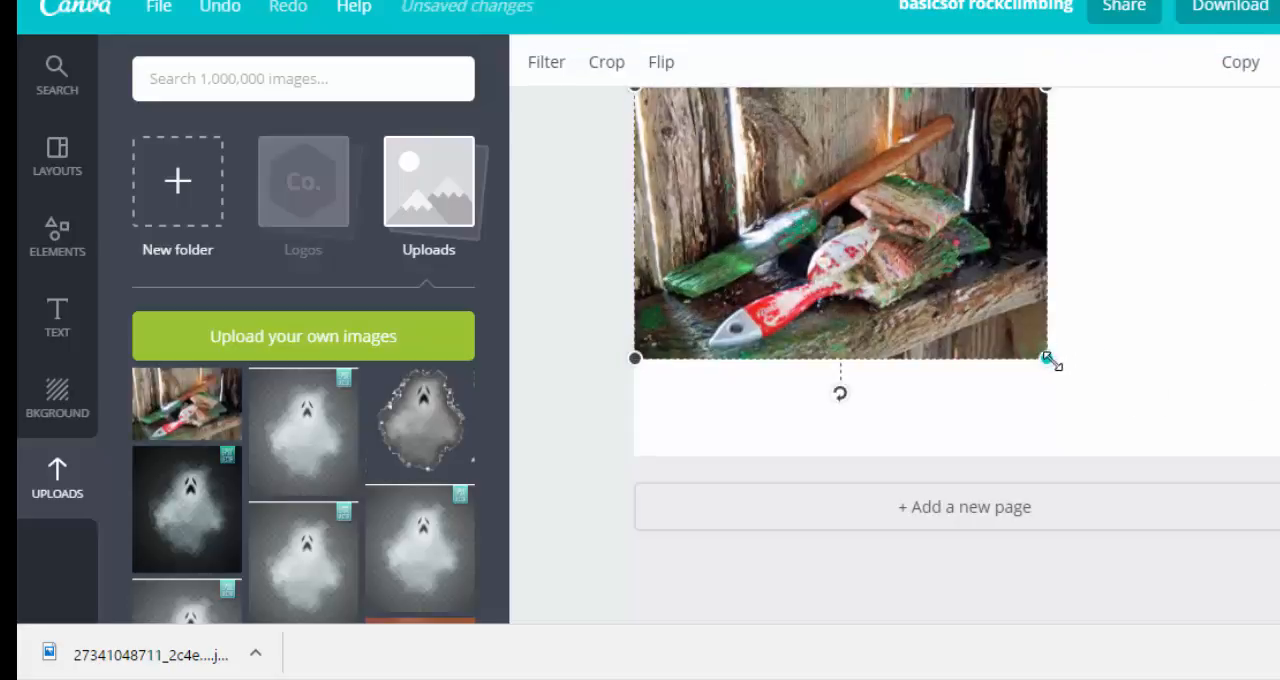
Enlarge the paint brushes photo and align it so it covers the whole thumbnail page.
drag(1050, 362, 1279, 514)
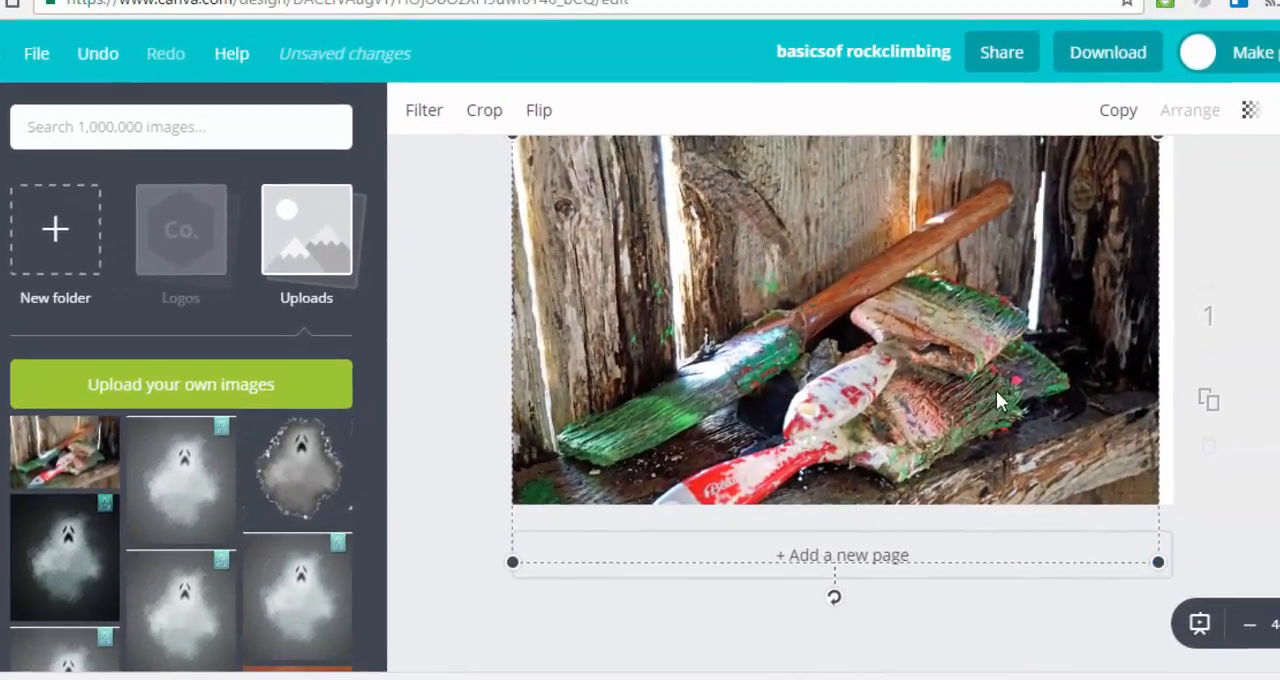
drag(1078, 358, 1093, 346)
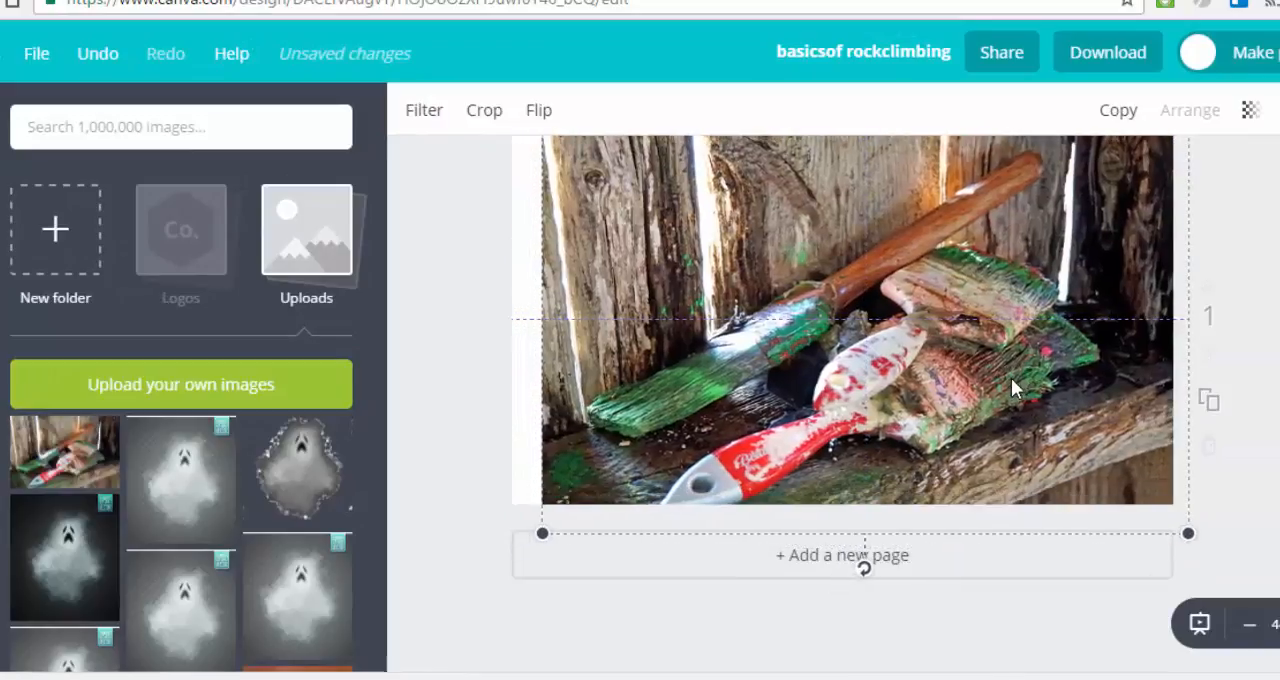
drag(1011, 380, 982, 372)
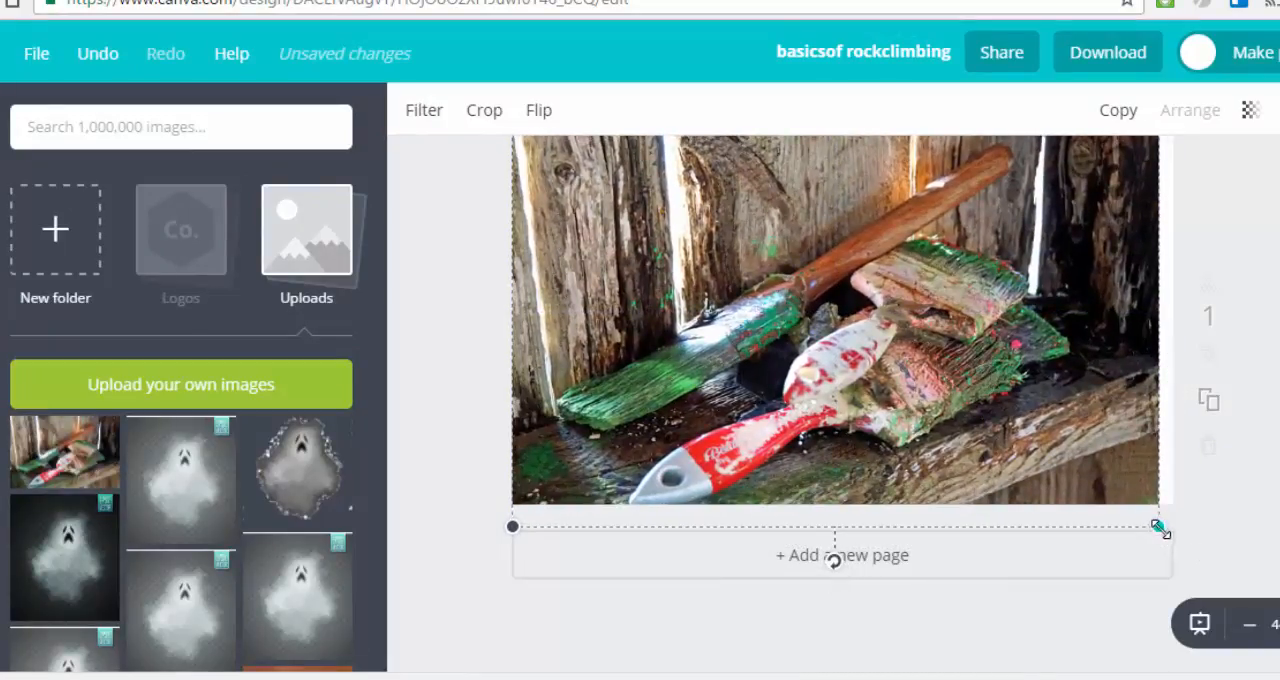
drag(1158, 527, 1172, 537)
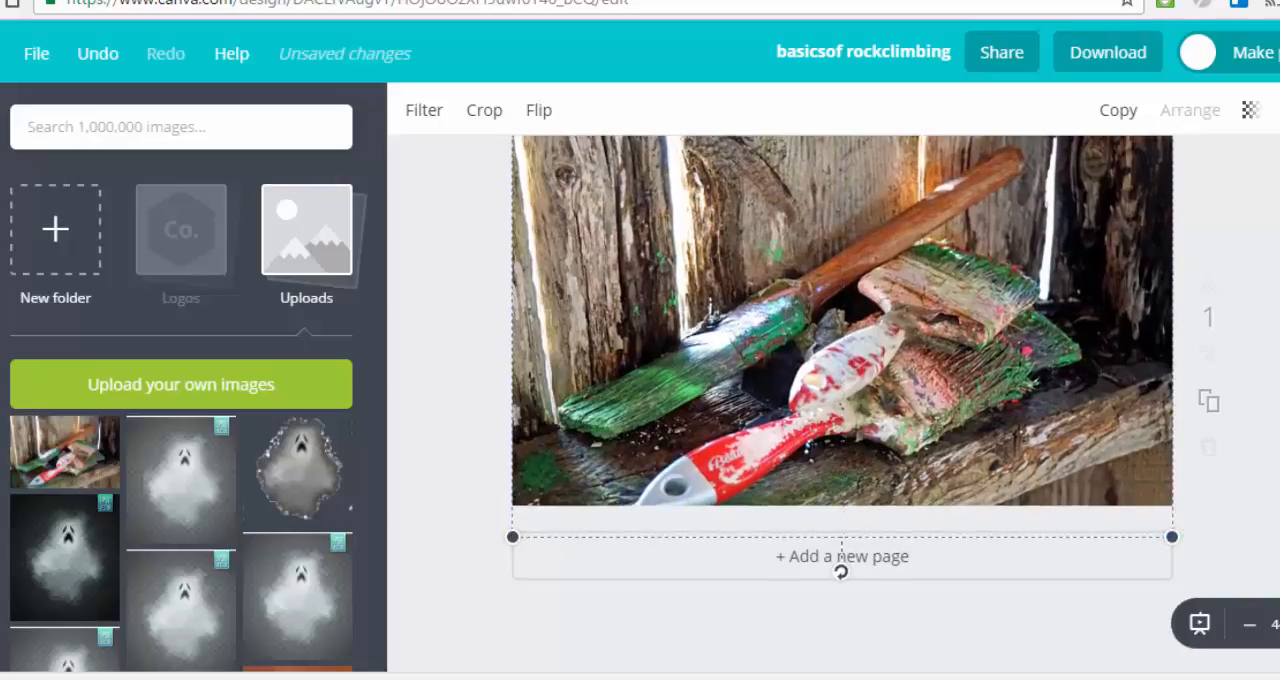
scroll(842, 380, up, 1)
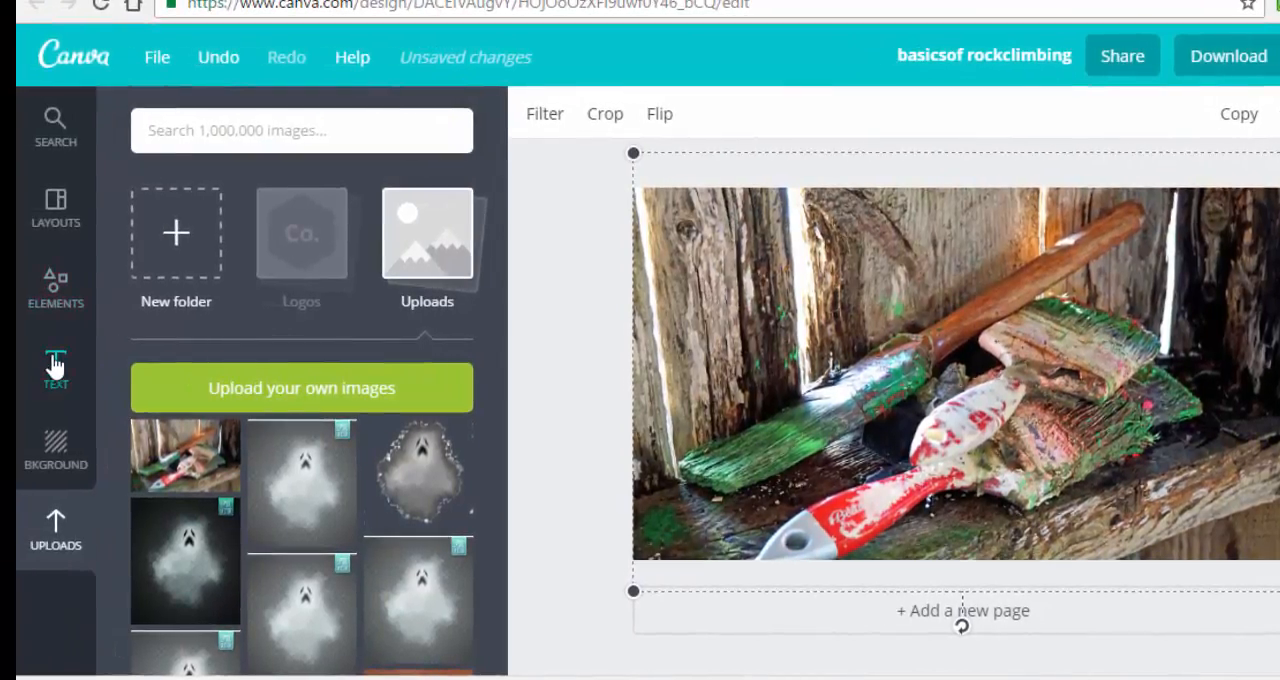
Browse the preset text designs, from the plain headings through the badge styles to the coloured ones.
click(55, 366)
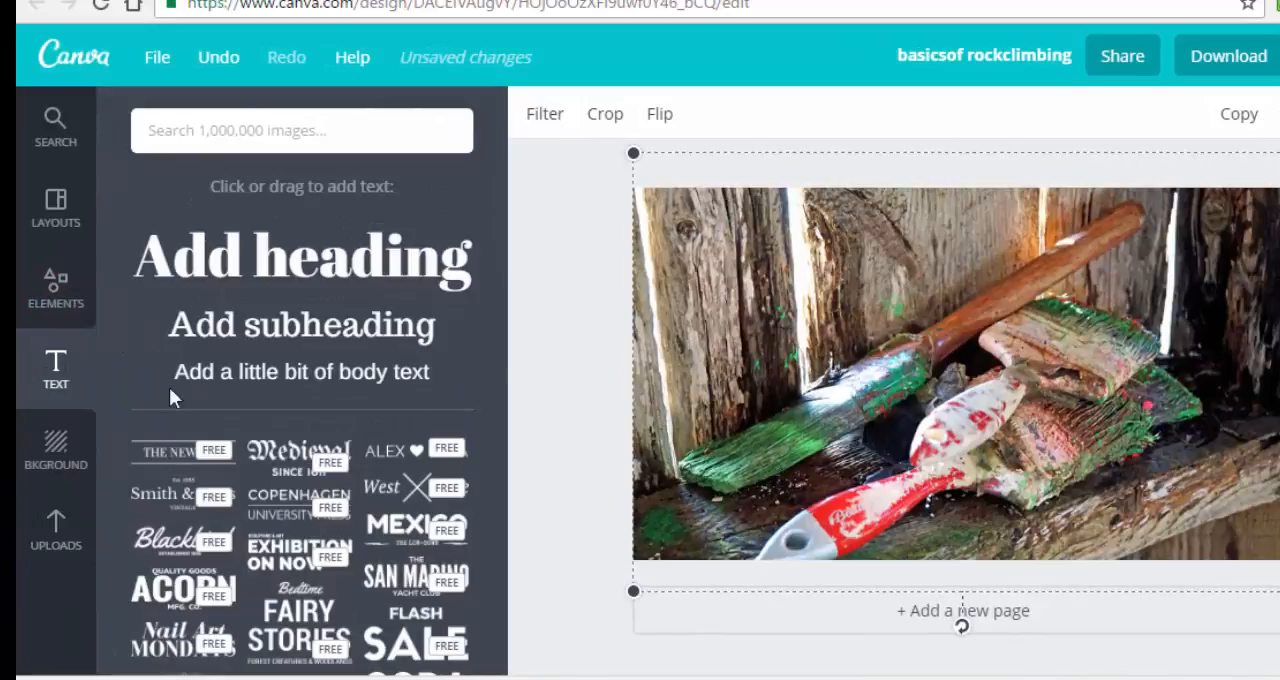
scroll(224, 351, down, 1)
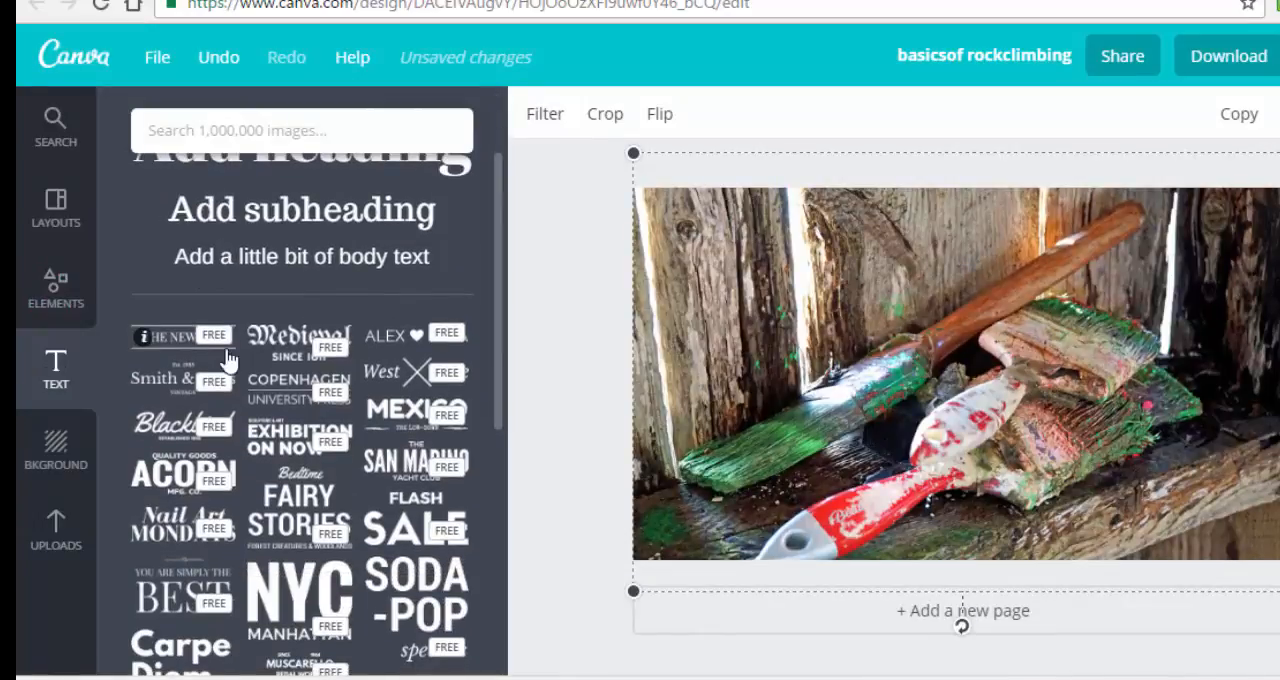
scroll(226, 350, down, 3)
scroll(228, 357, down, 2)
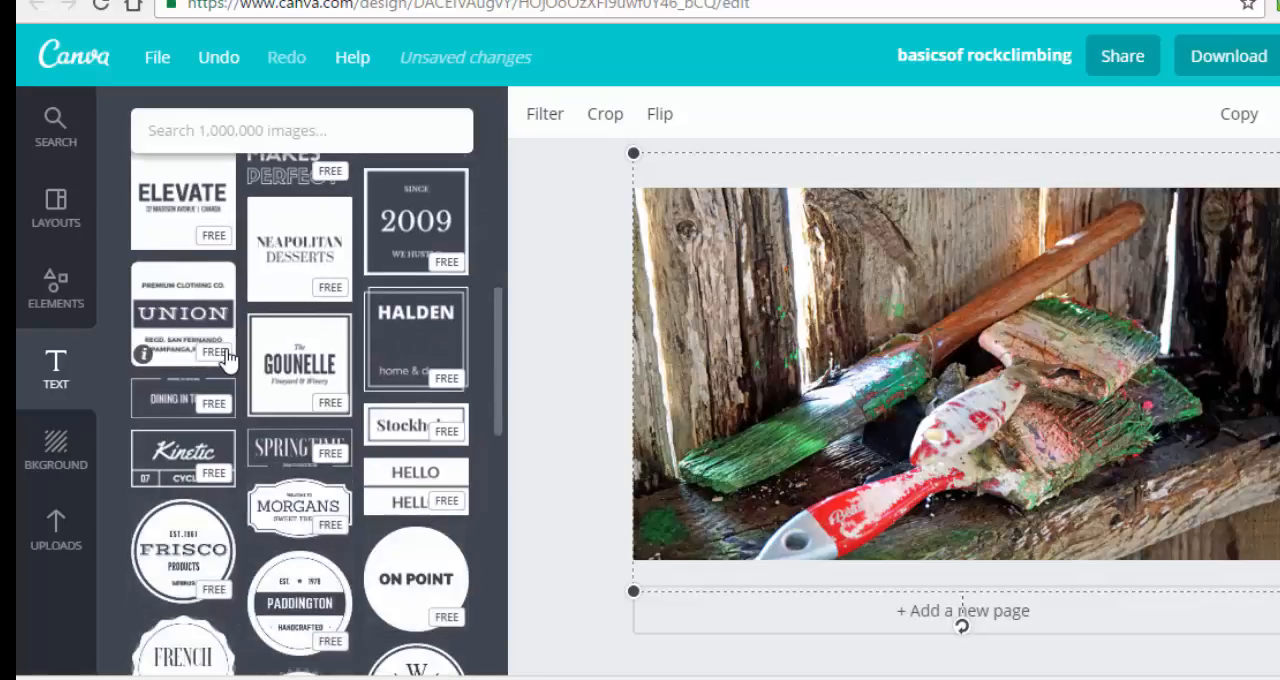
scroll(228, 357, down, 6)
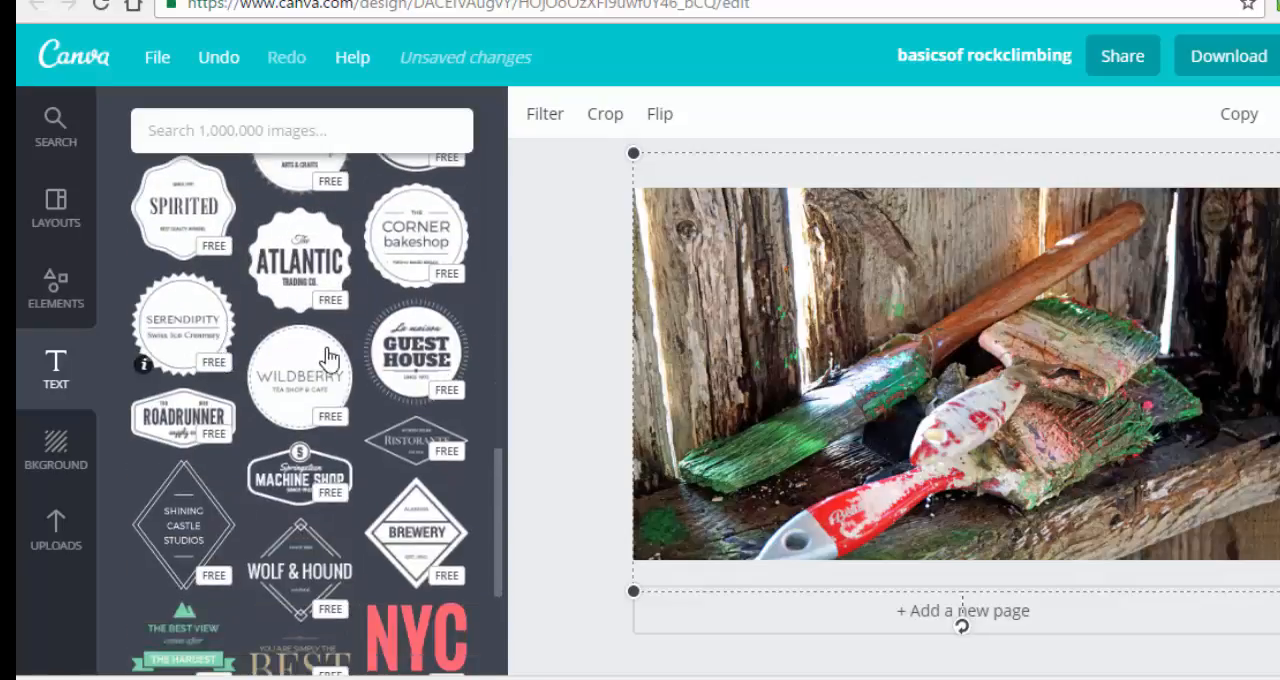
drag(172, 342, 565, 303)
drag(189, 300, 180, 306)
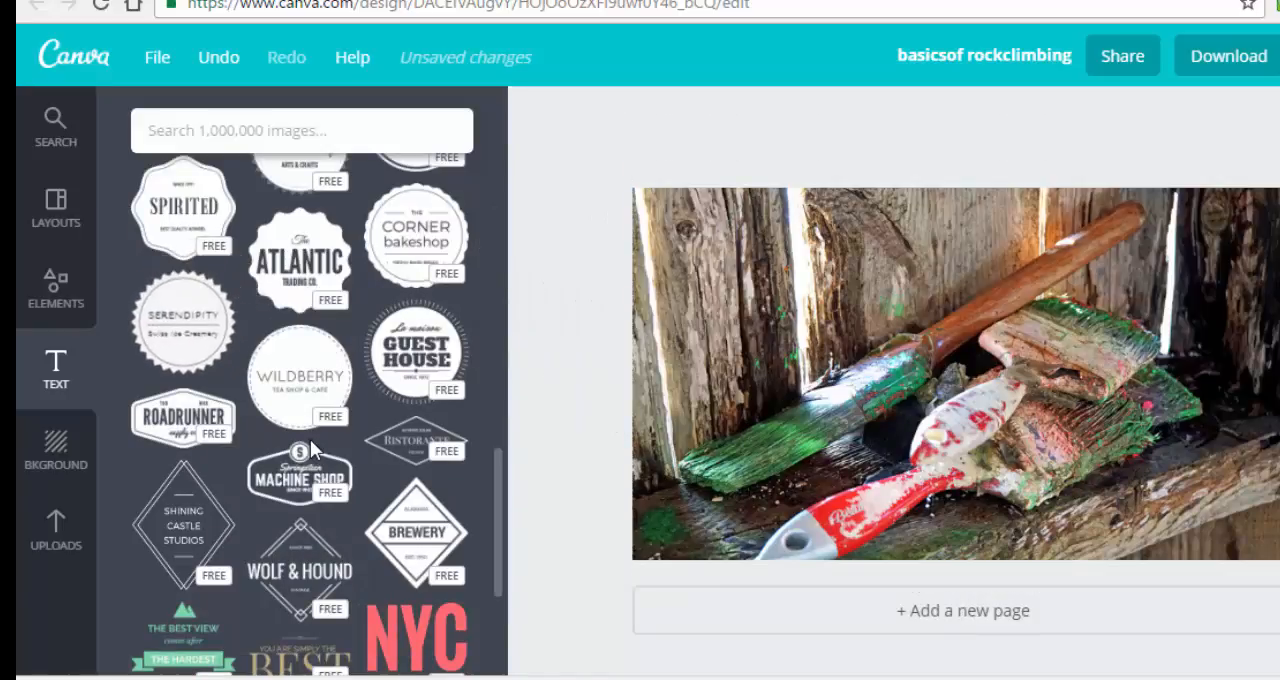
scroll(300, 445, down, 3)
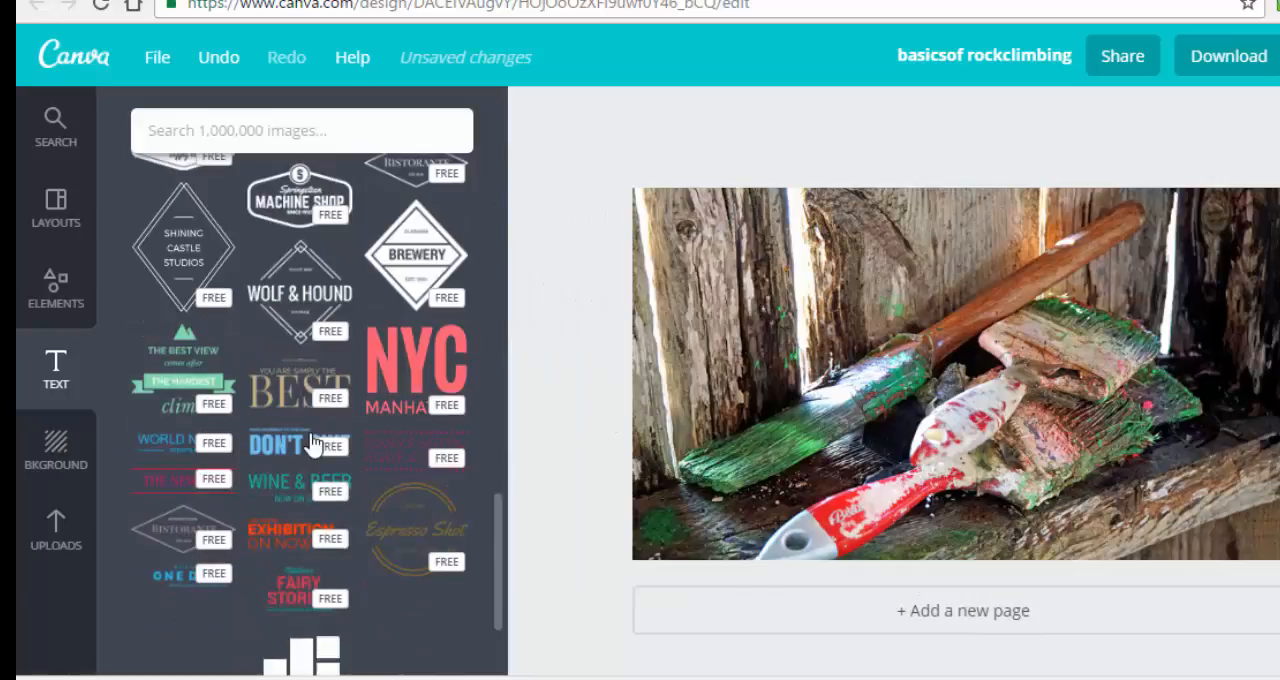
scroll(313, 445, down, 2)
scroll(313, 445, up, 10)
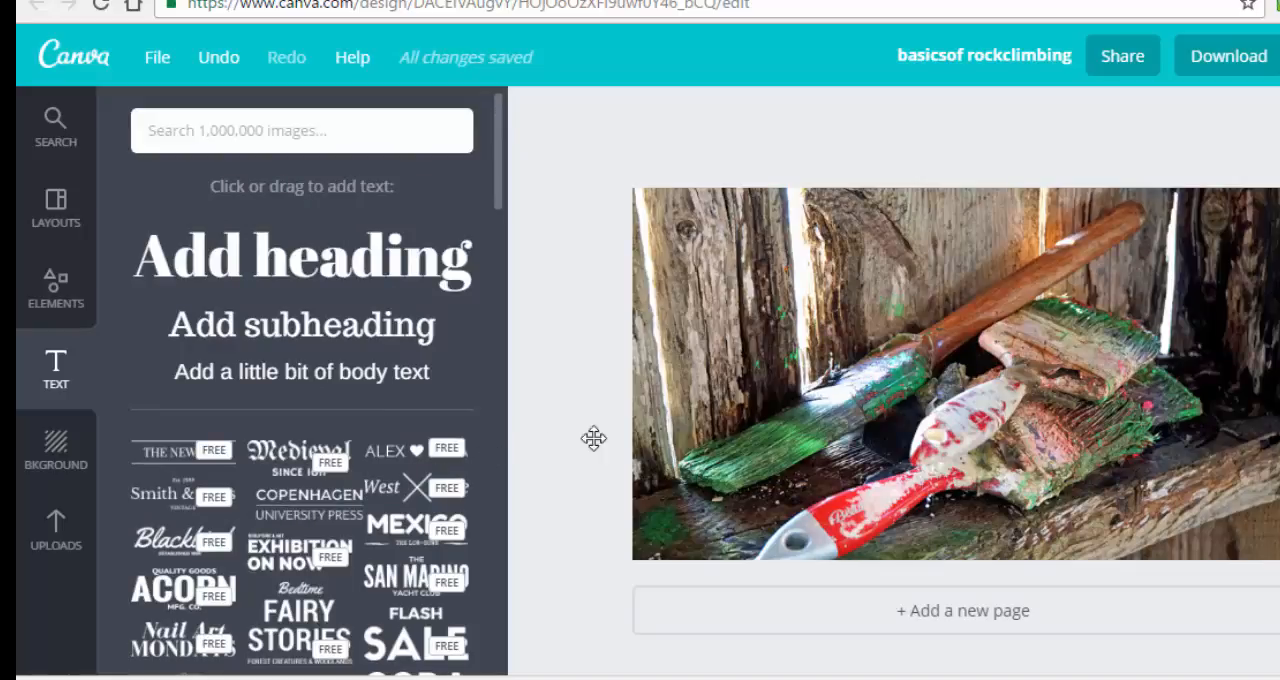
Place the Copenhagen University Press text design on the photo and change its heading to CANVA REVIEW.
drag(902, 357, 850, 284)
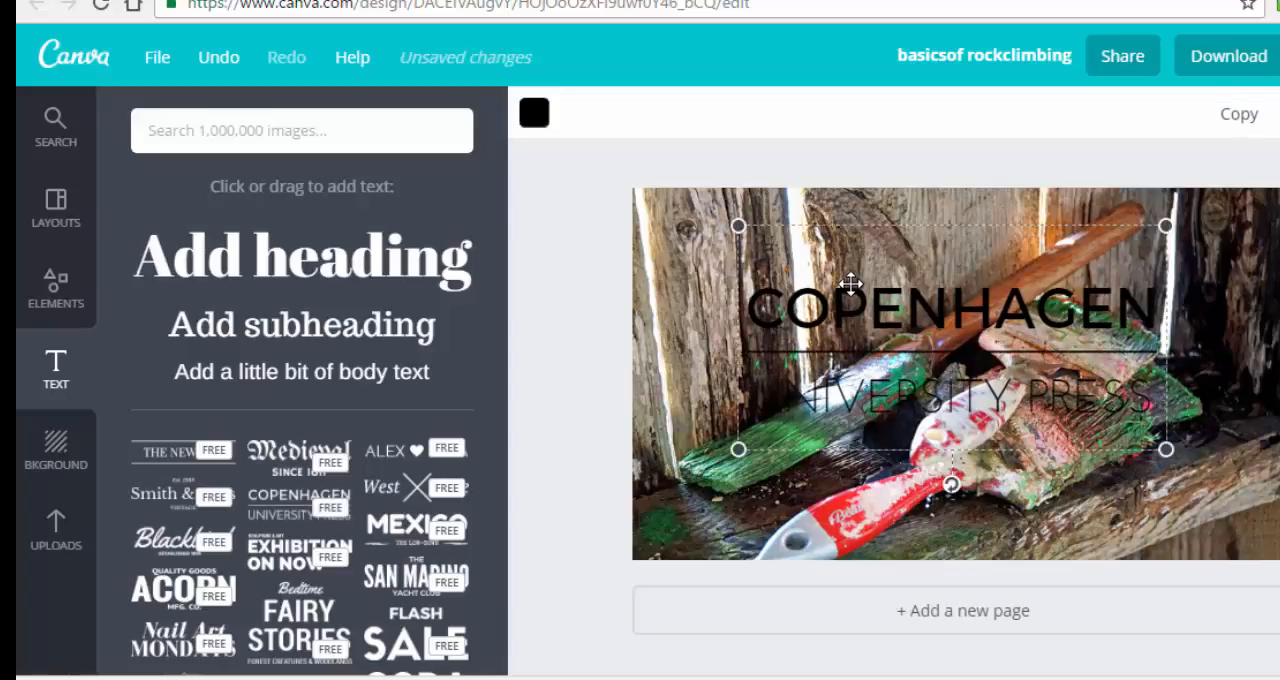
double_click(896, 308)
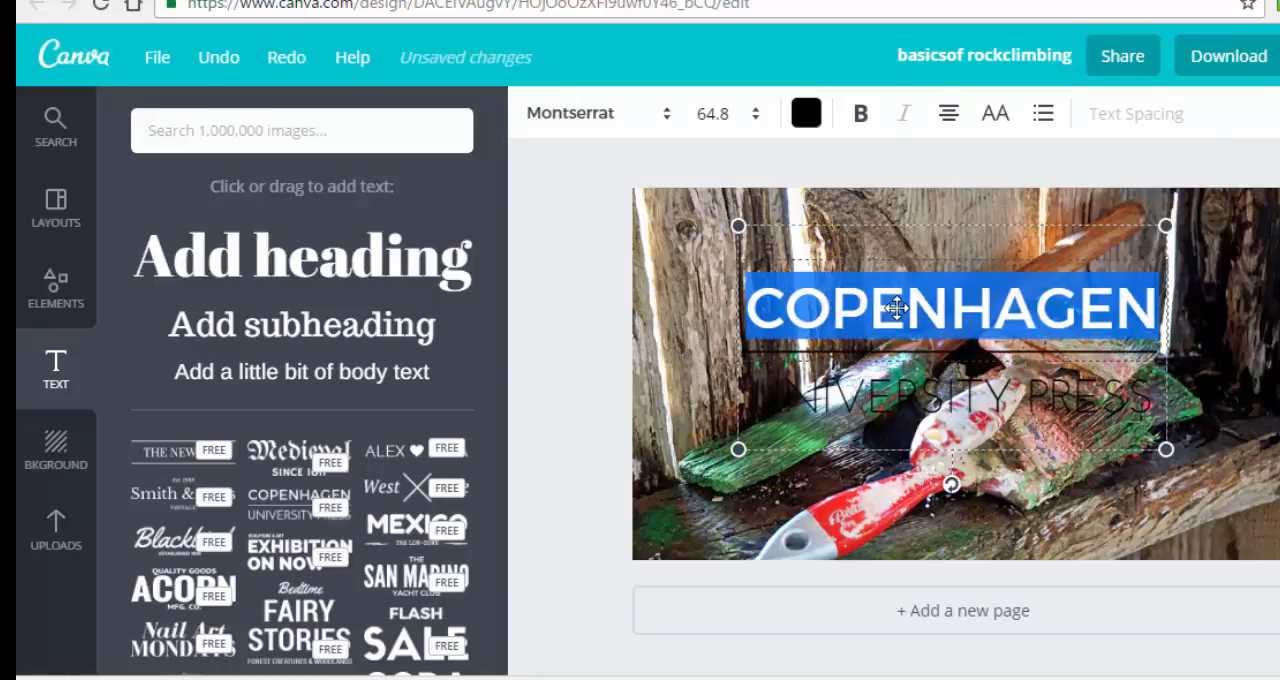
text(CANAV)
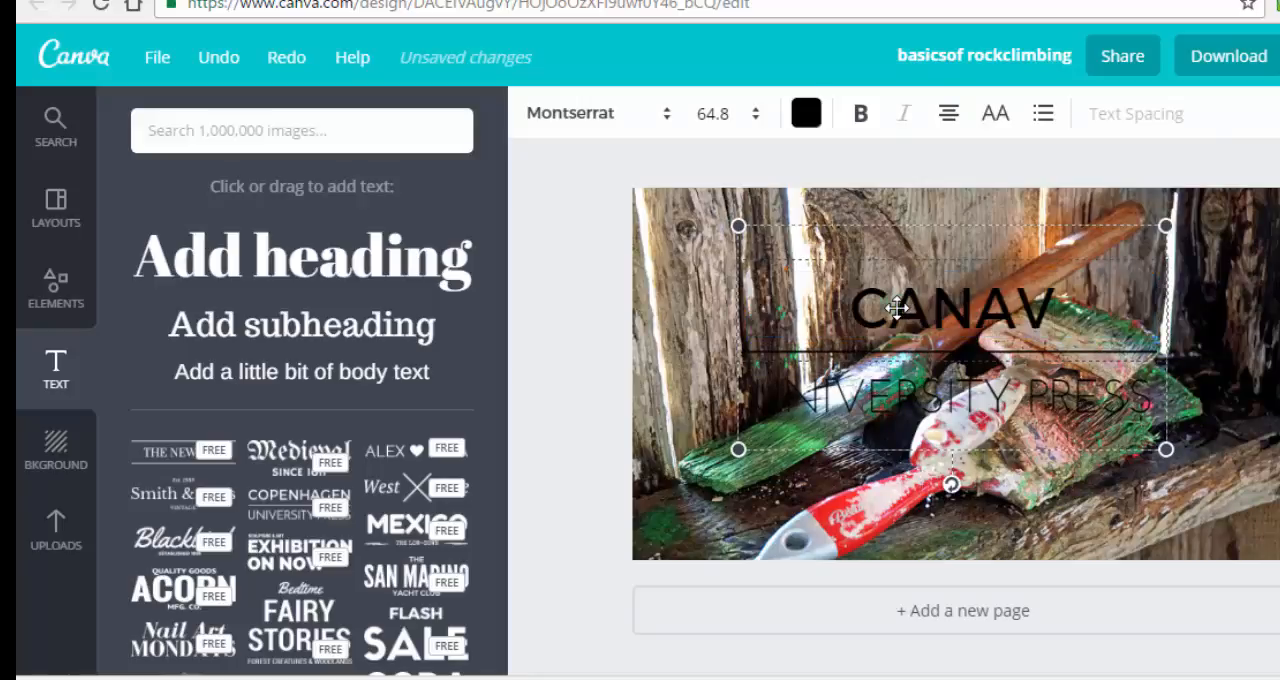
key(BackSpace)
key(BackSpace)
text(VA)
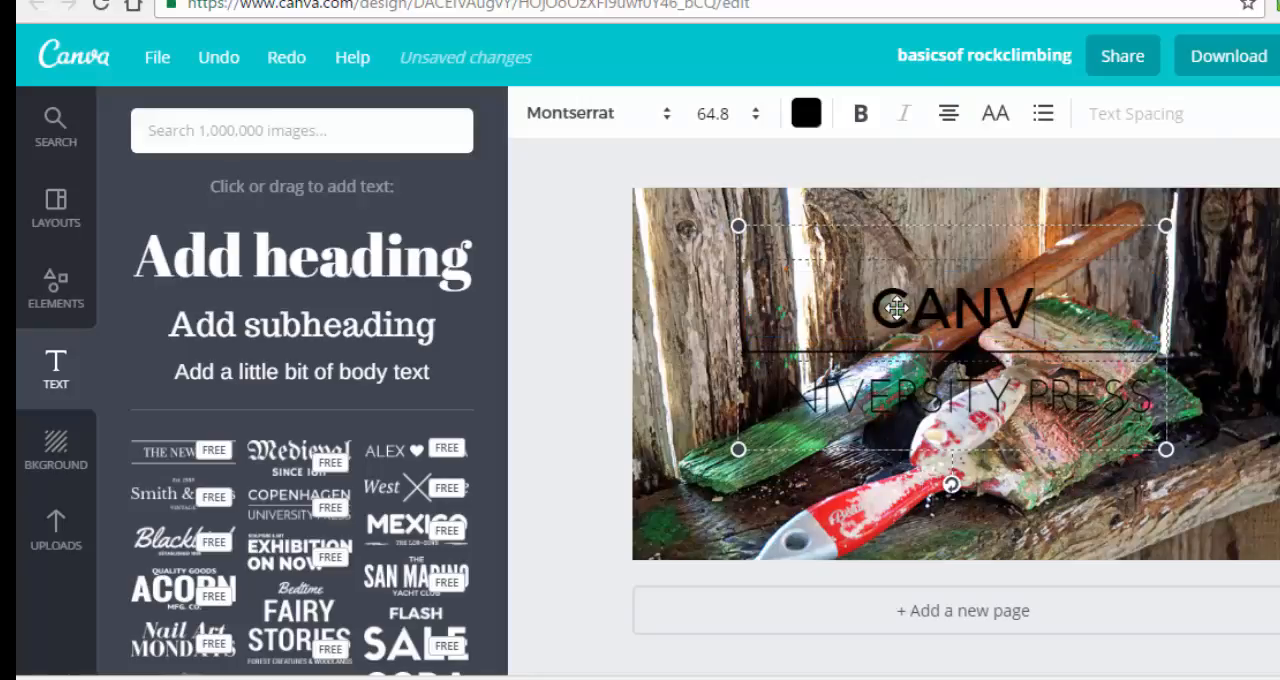
text( REVIEW)
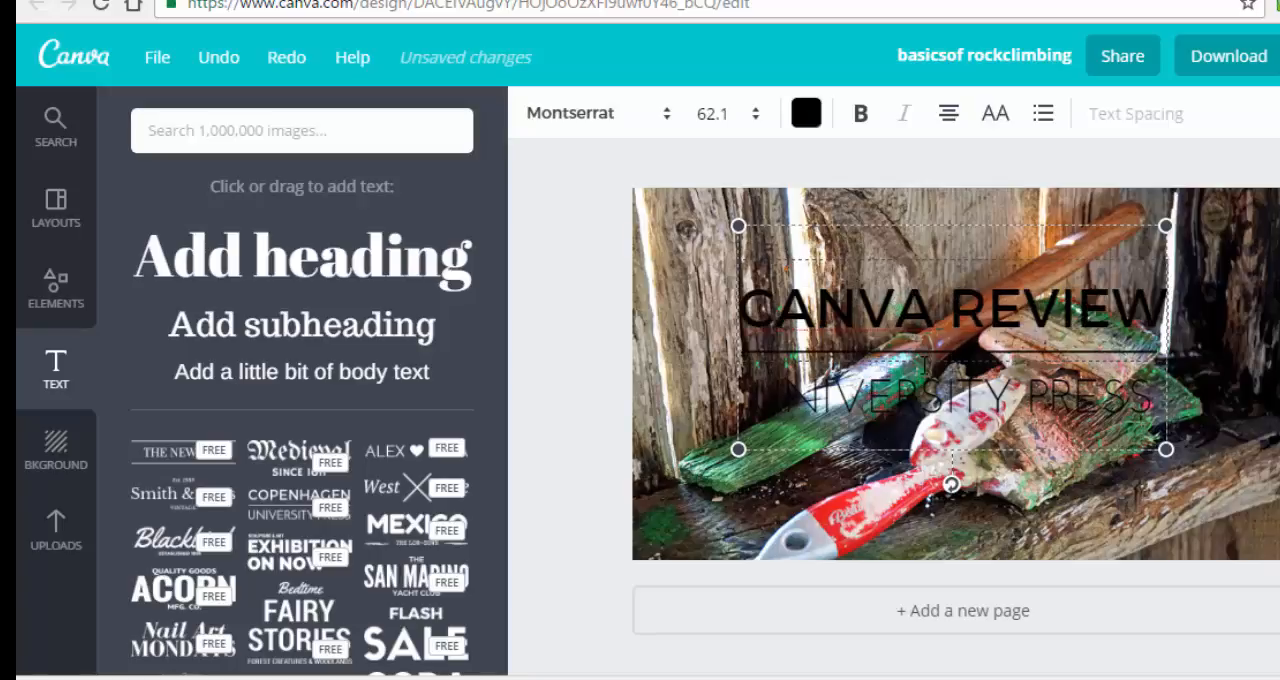
Replace the University Press line beneath the heading with WPDude.com.
click(915, 393)
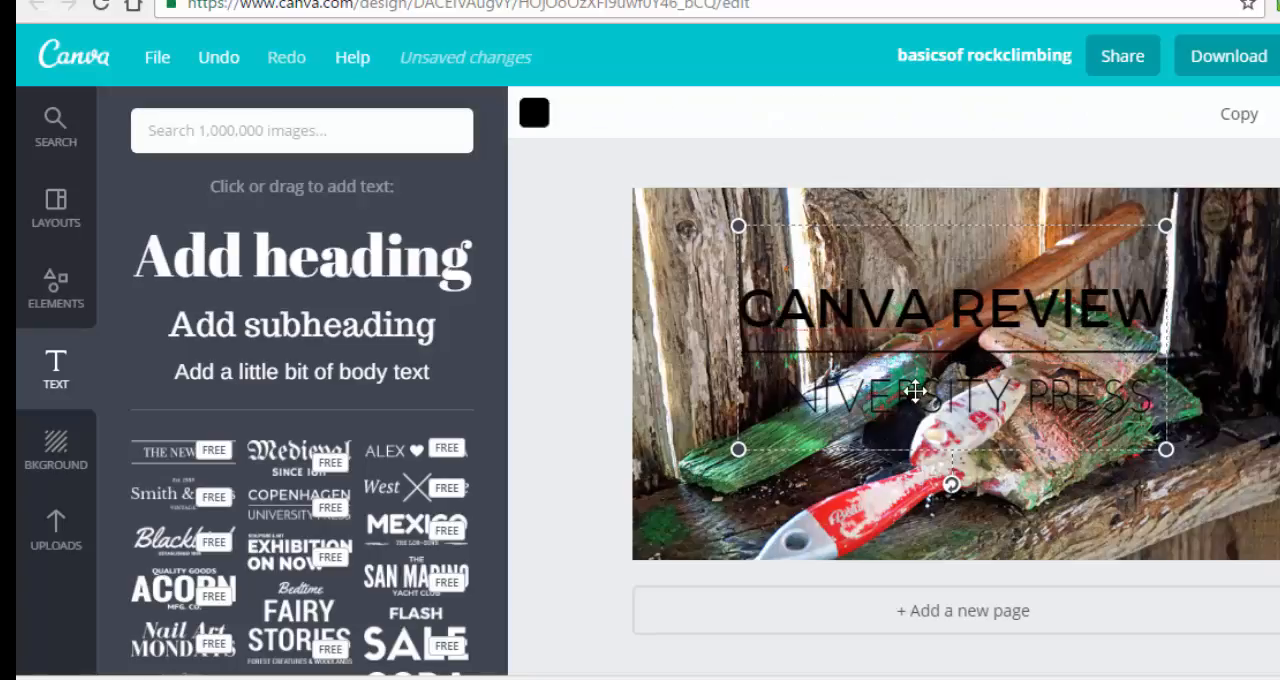
click(913, 393)
click(916, 395)
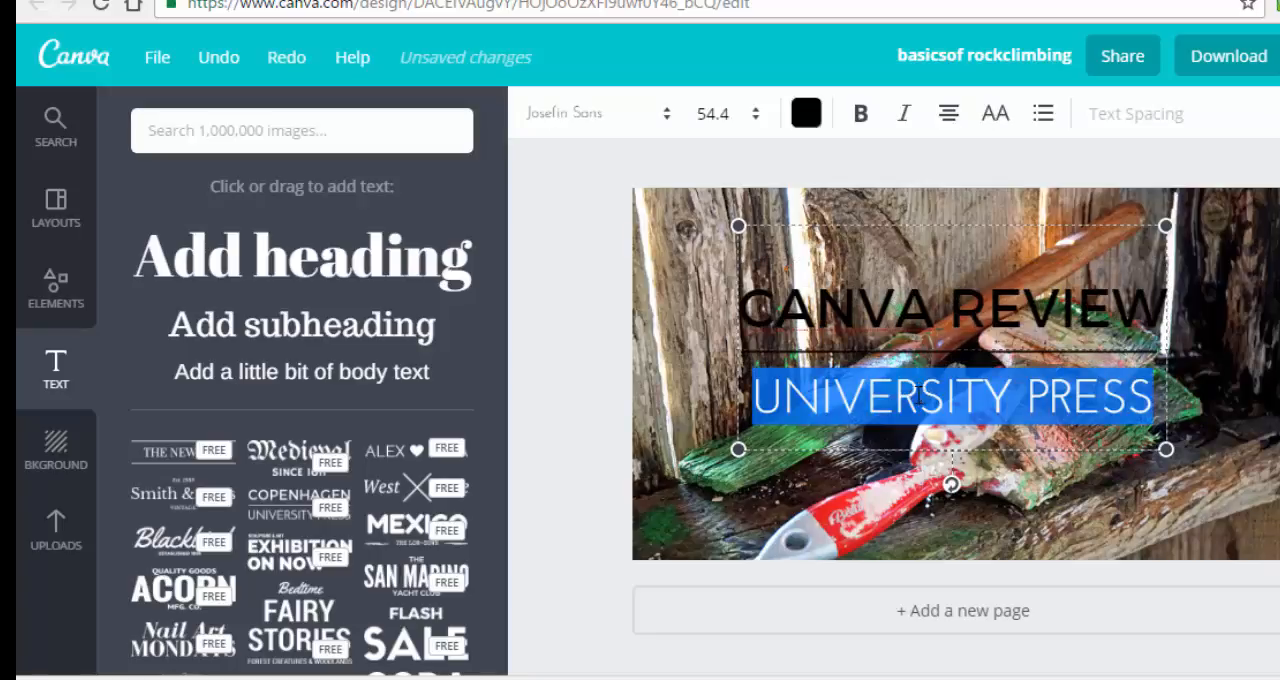
text(WP)
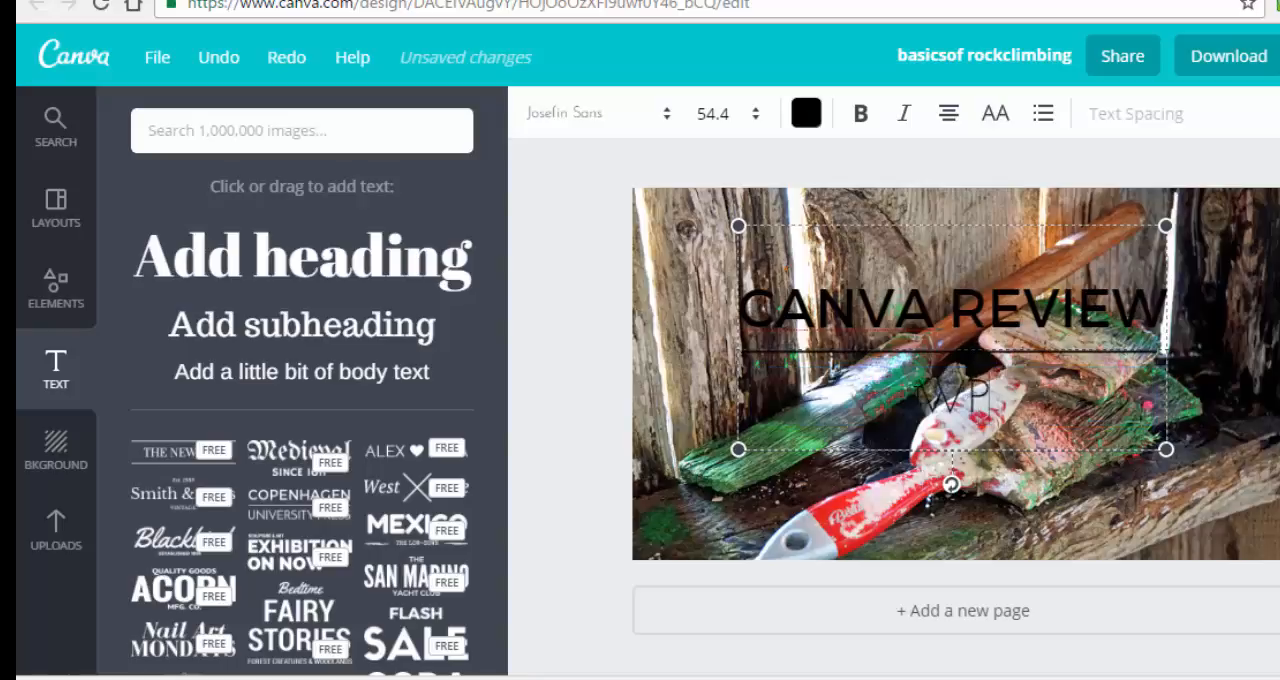
text(Dude.com)
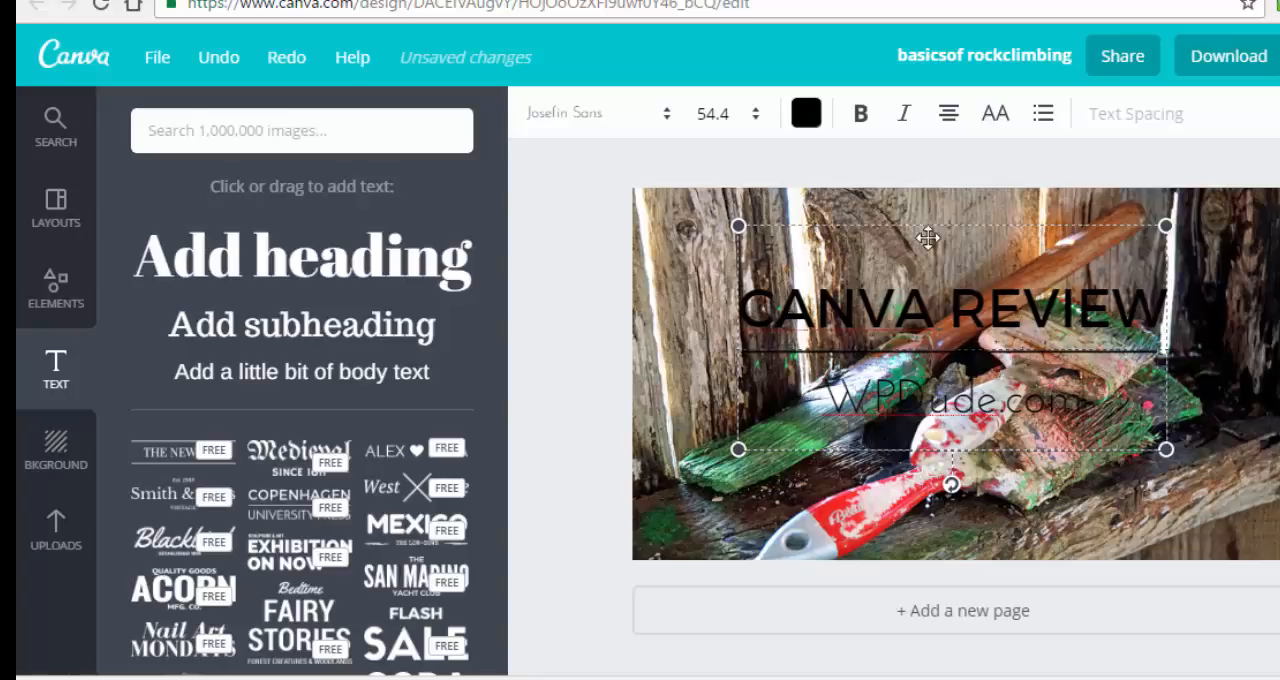
Move the text group to the photo's upper right area and scale it down.
drag(934, 240, 1013, 205)
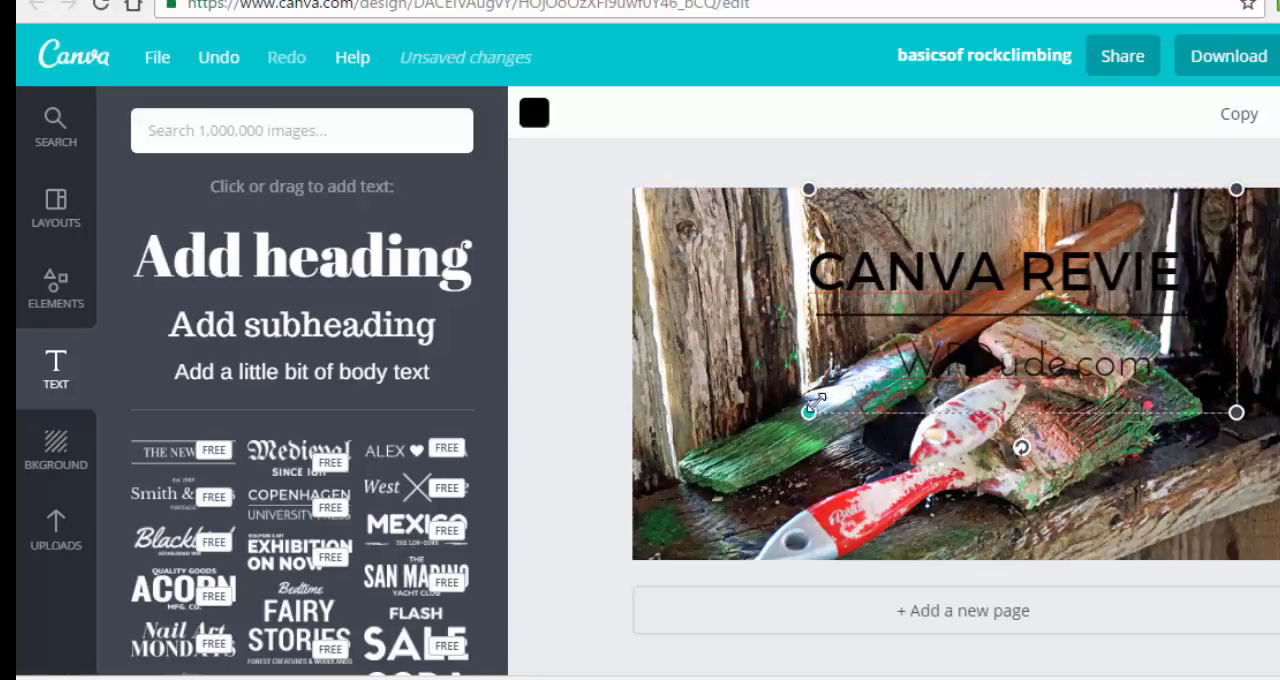
drag(812, 405, 925, 351)
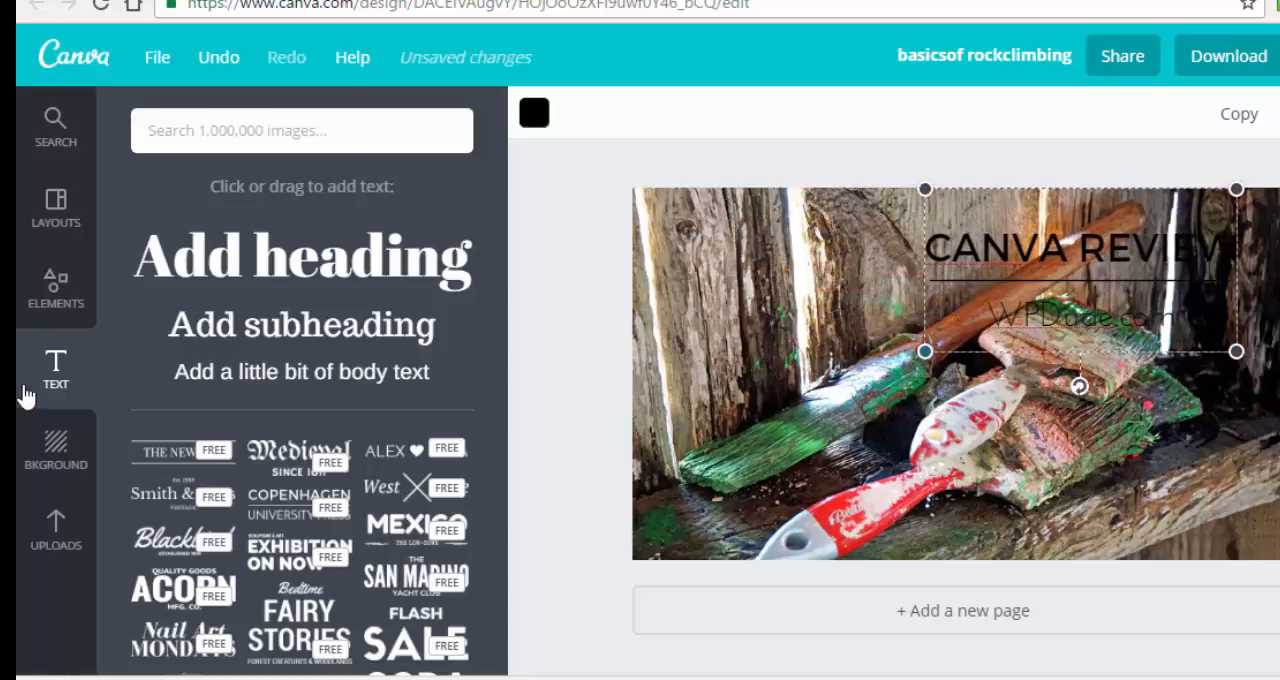
Add a square shape over the photo's lower left corner and reshape it into a wide, shorter rectangle.
click(55, 290)
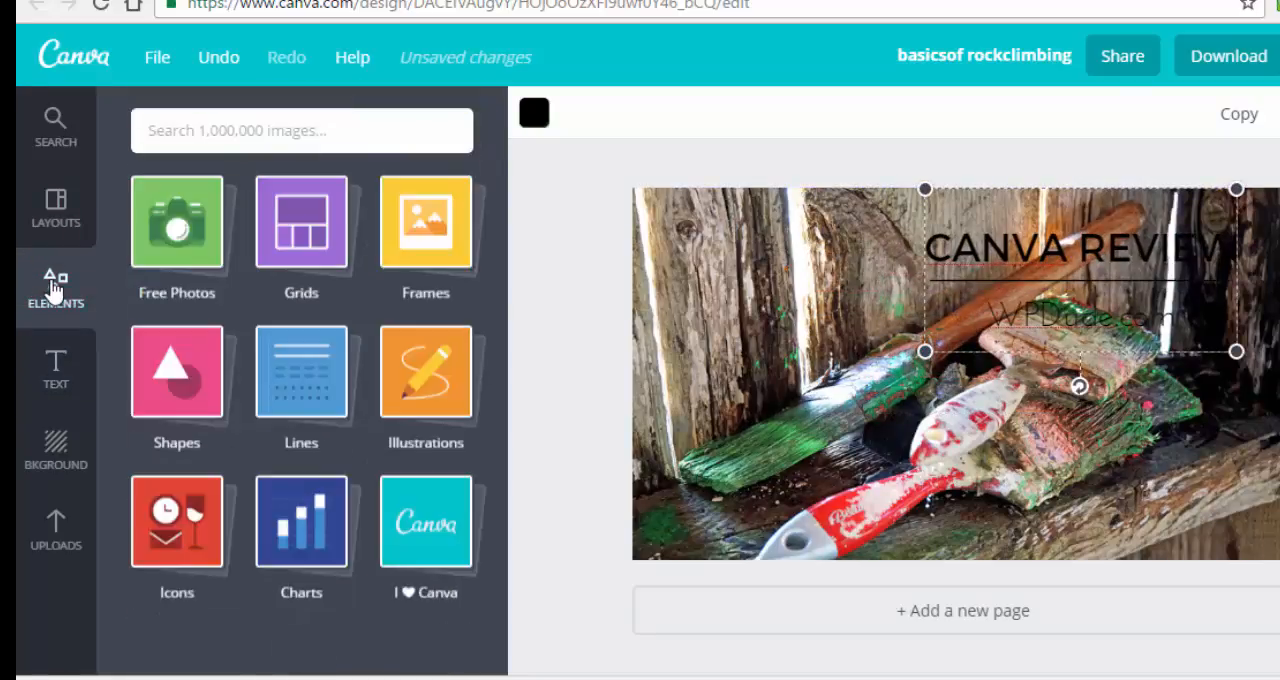
click(155, 382)
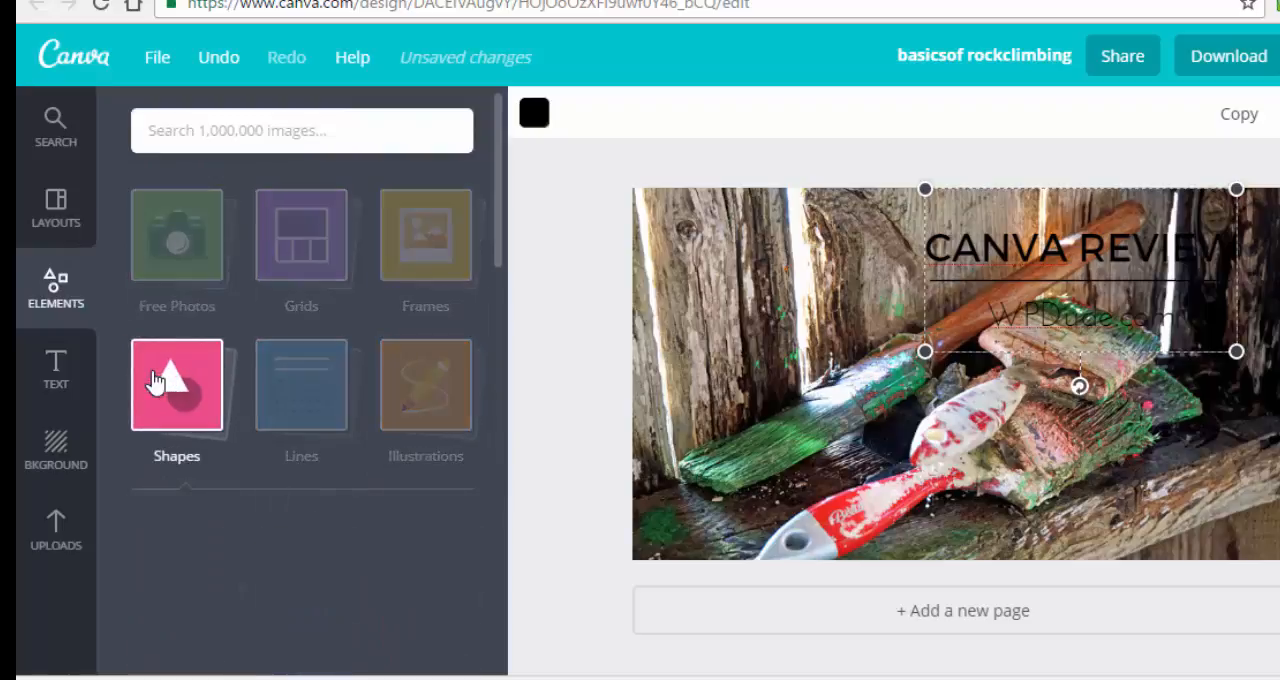
drag(190, 580, 737, 411)
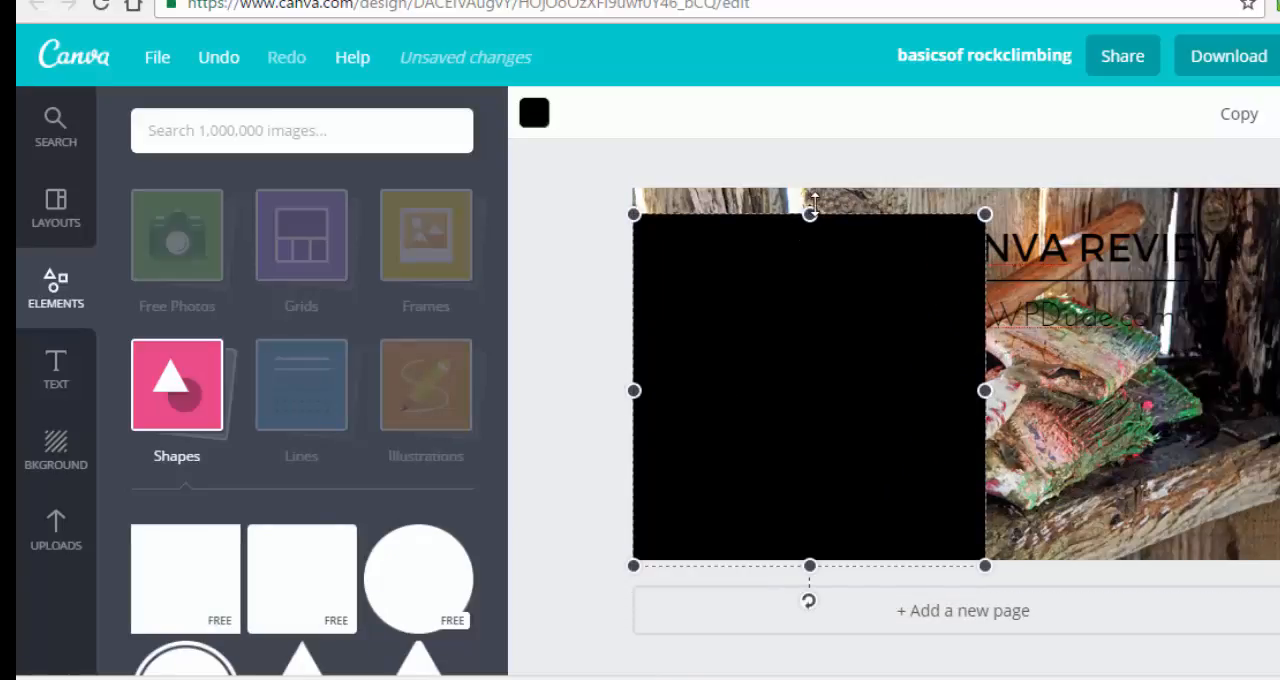
drag(810, 213, 810, 376)
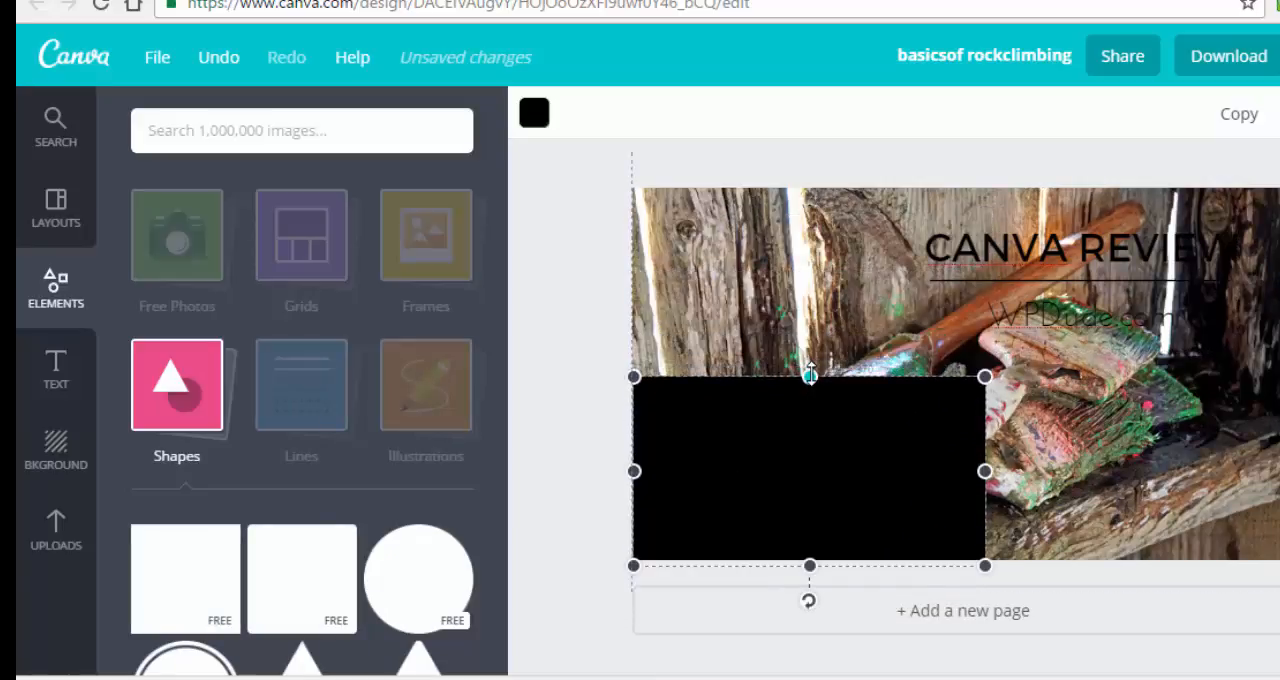
drag(986, 470, 1069, 471)
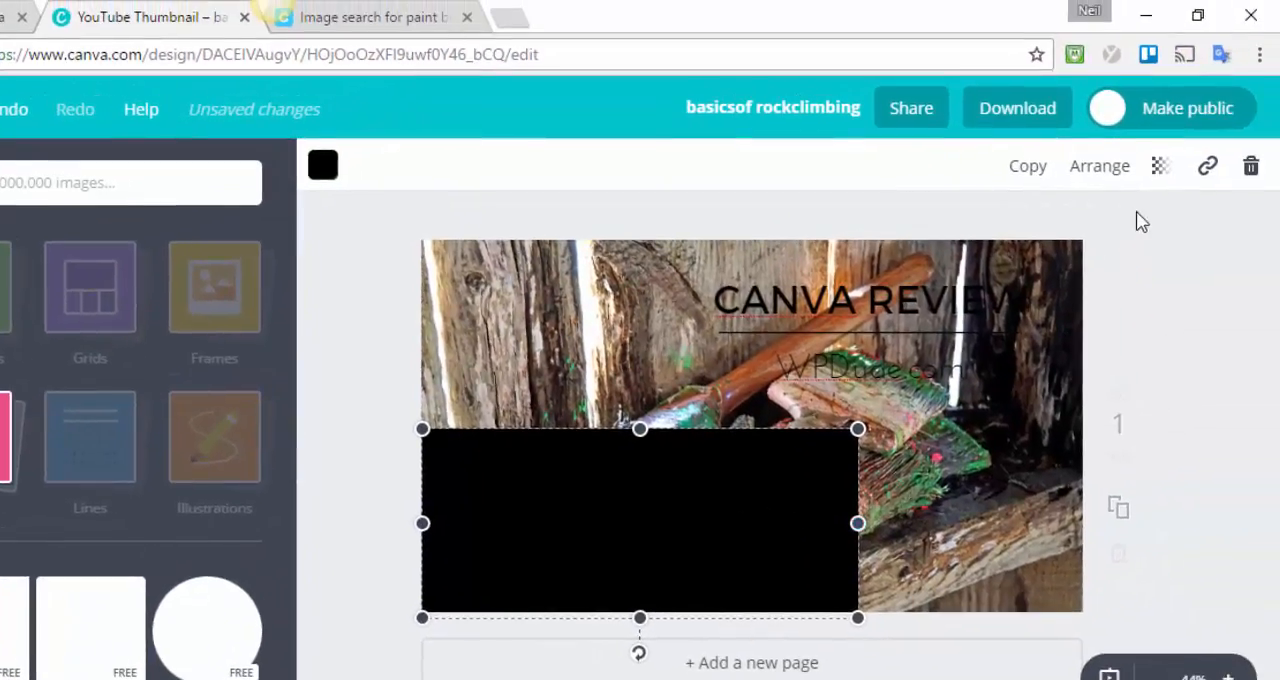
Set the rectangle's transparency to 51 and change its colour to white.
click(1237, 147)
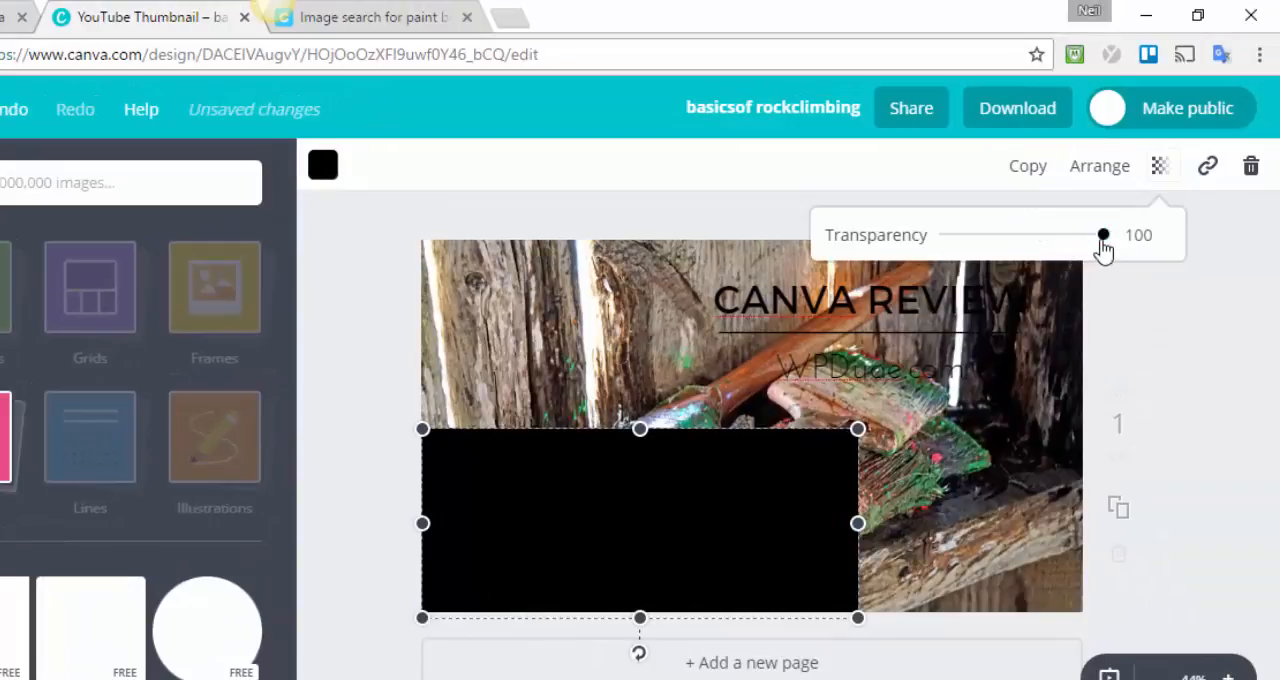
drag(1103, 249, 1030, 245)
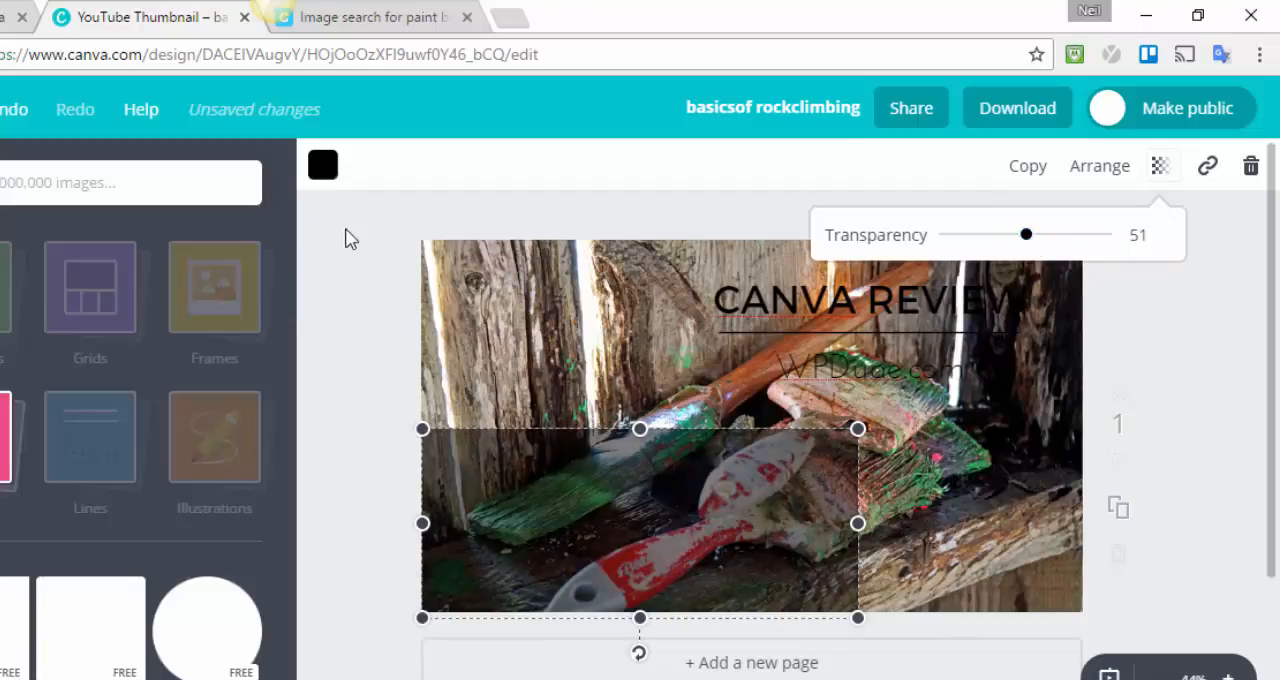
mouse_move(768, 320)
mouse_down()
mouse_move(671, 443)
mouse_move(607, 480)
mouse_move(528, 491)
mouse_move(678, 357)
mouse_move(747, 320)
mouse_up()
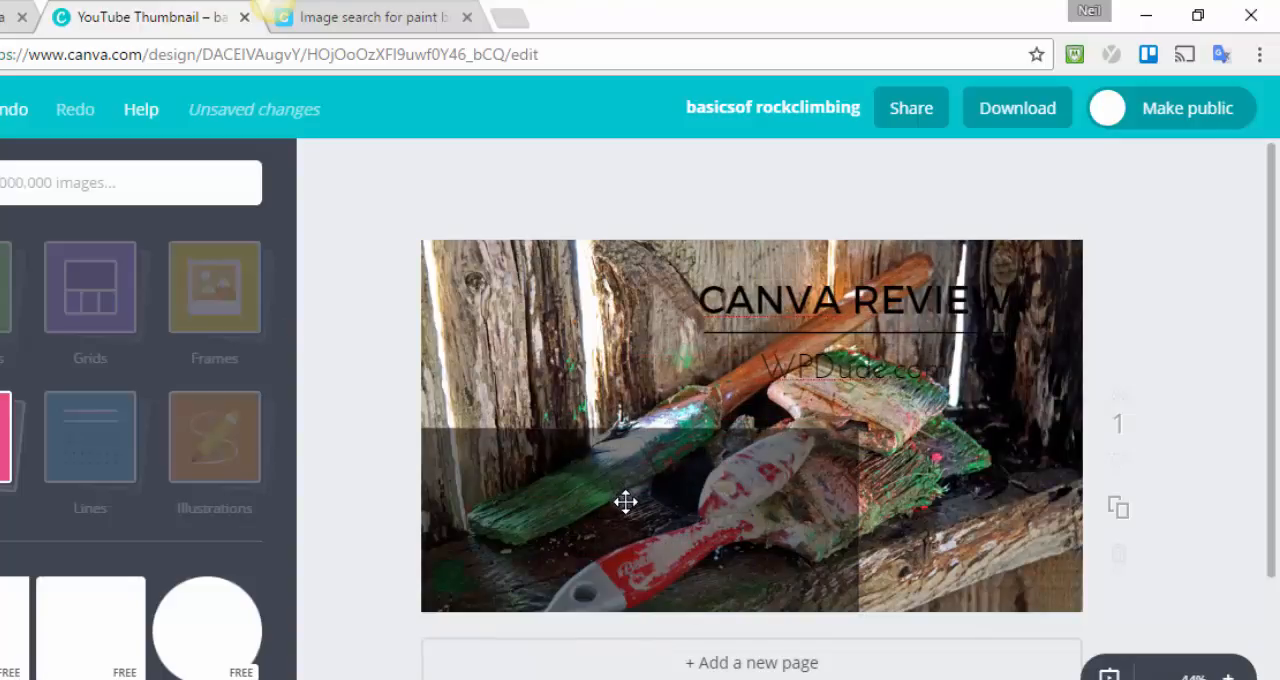
click(625, 502)
click(326, 168)
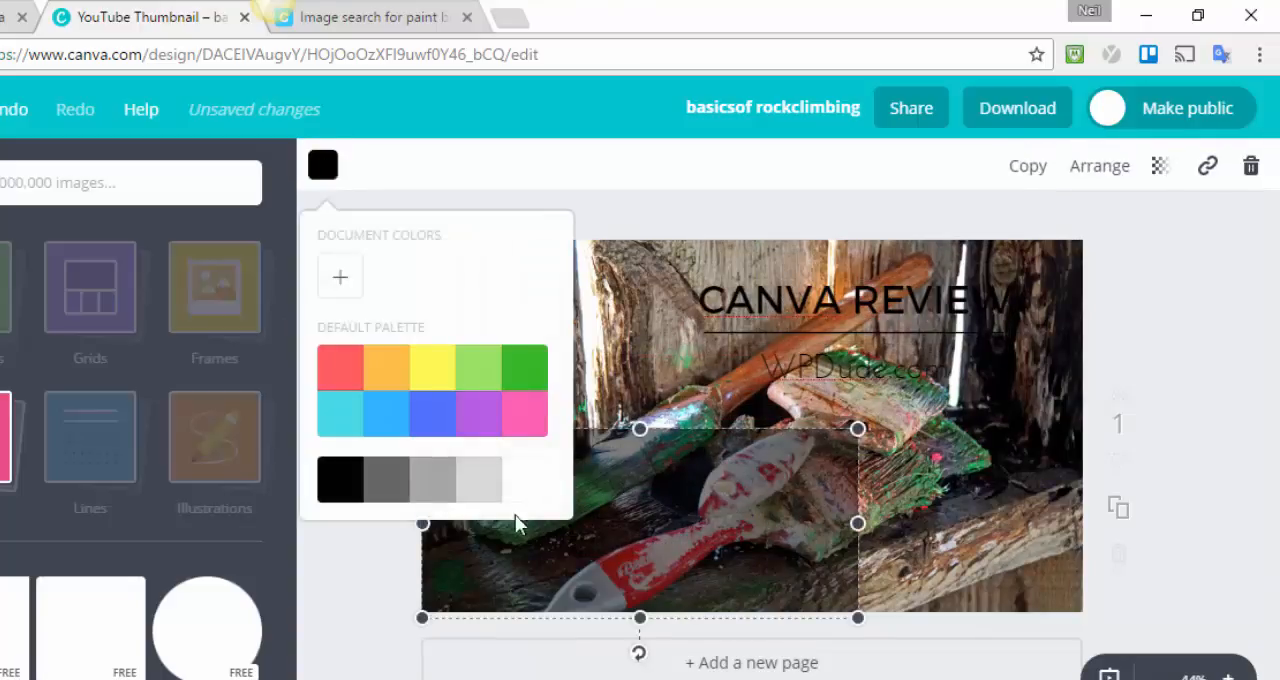
click(516, 486)
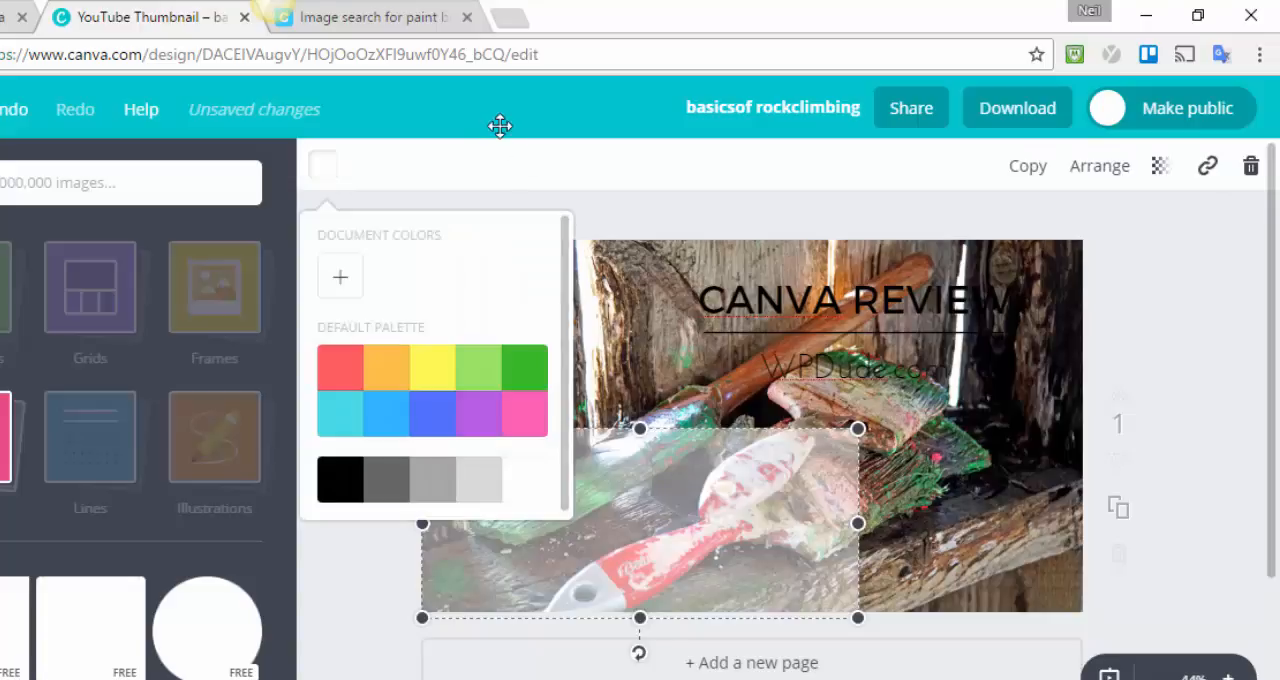
click(509, 180)
Centre the white rectangle horizontally on the photo and move the text group over it.
drag(646, 473, 709, 442)
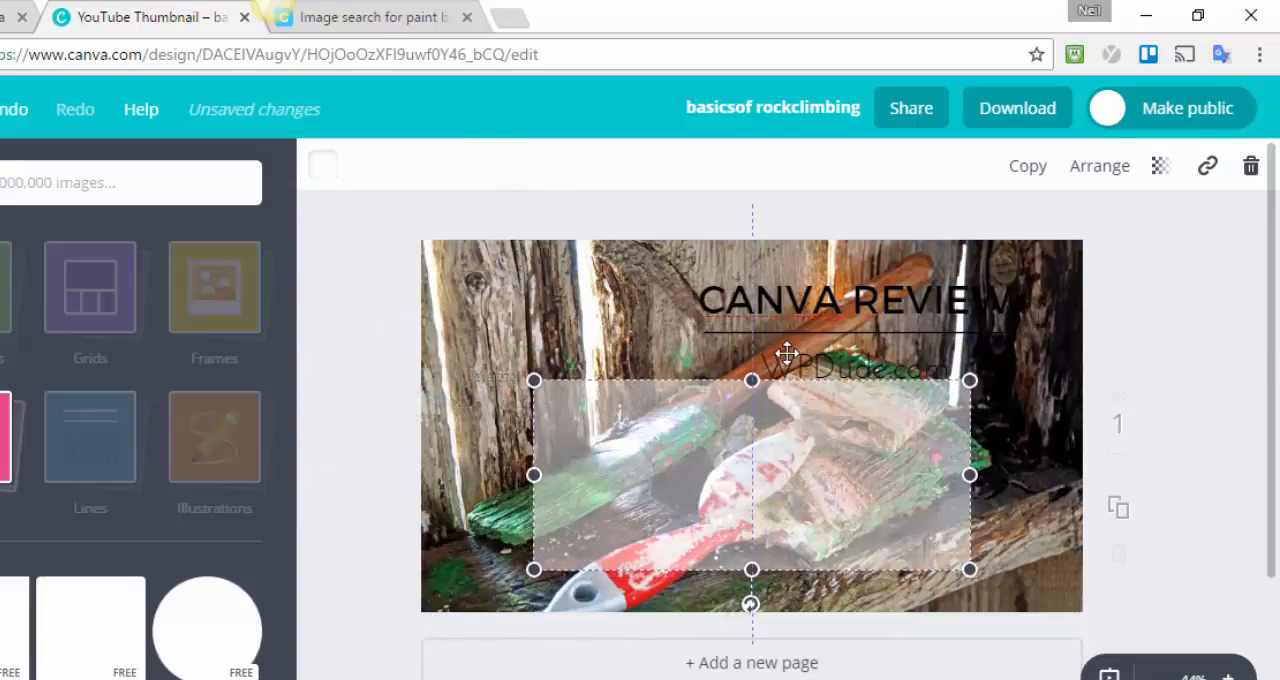
drag(788, 325, 737, 437)
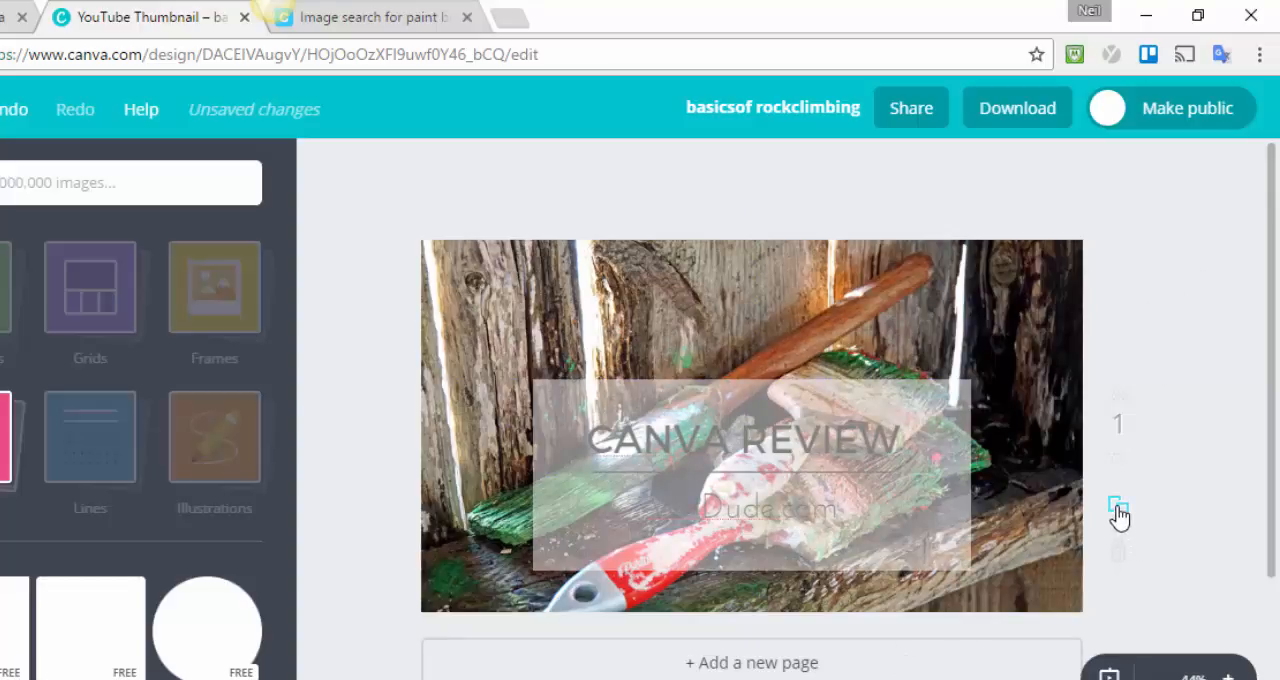
Send the white semi-transparent rectangle back behind the text group.
click(774, 468)
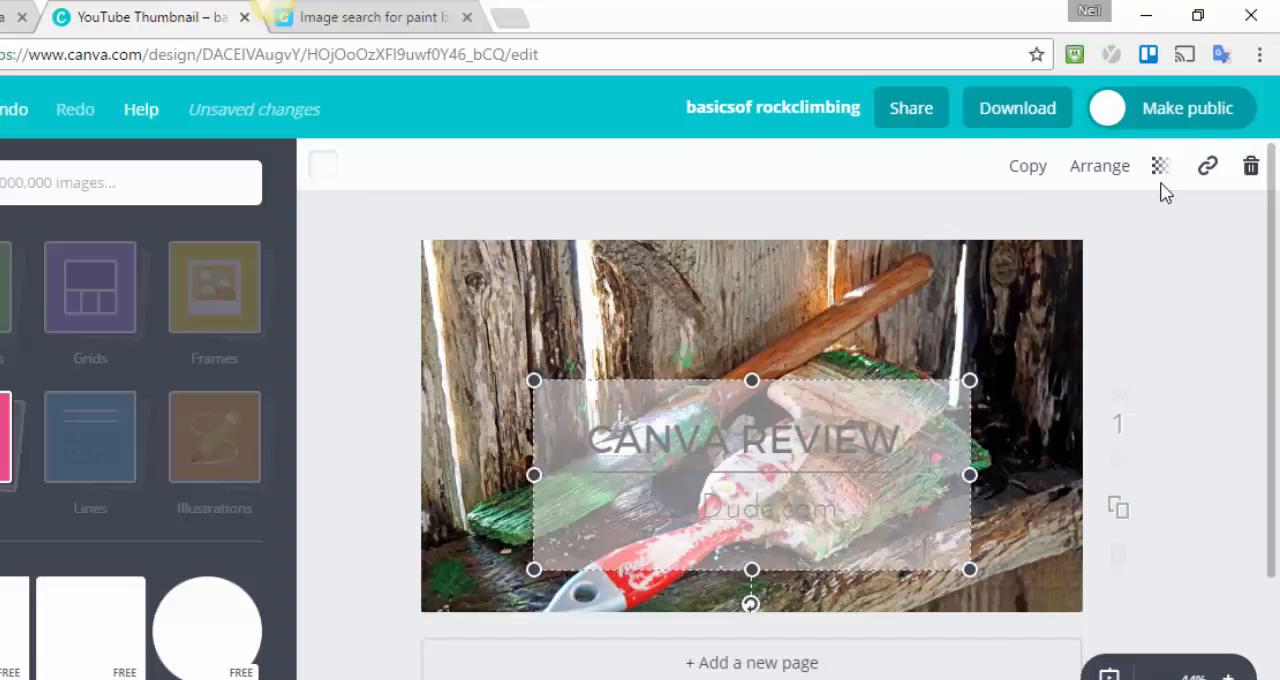
click(1124, 172)
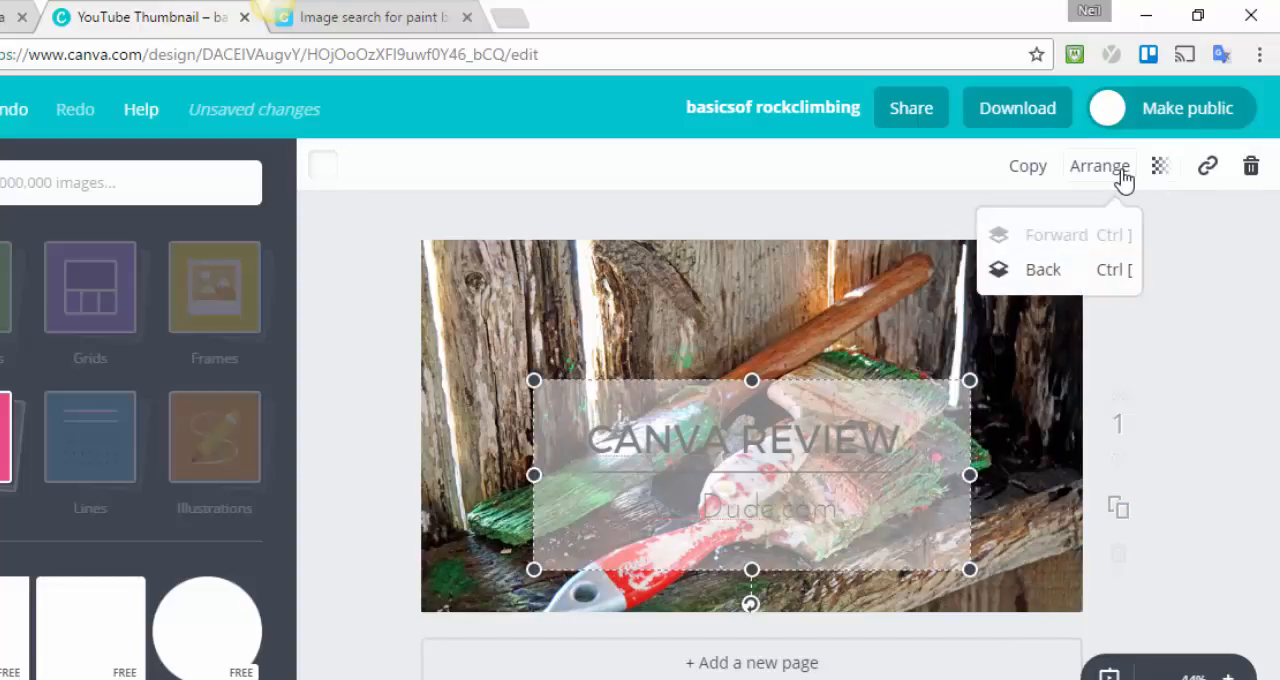
click(1040, 280)
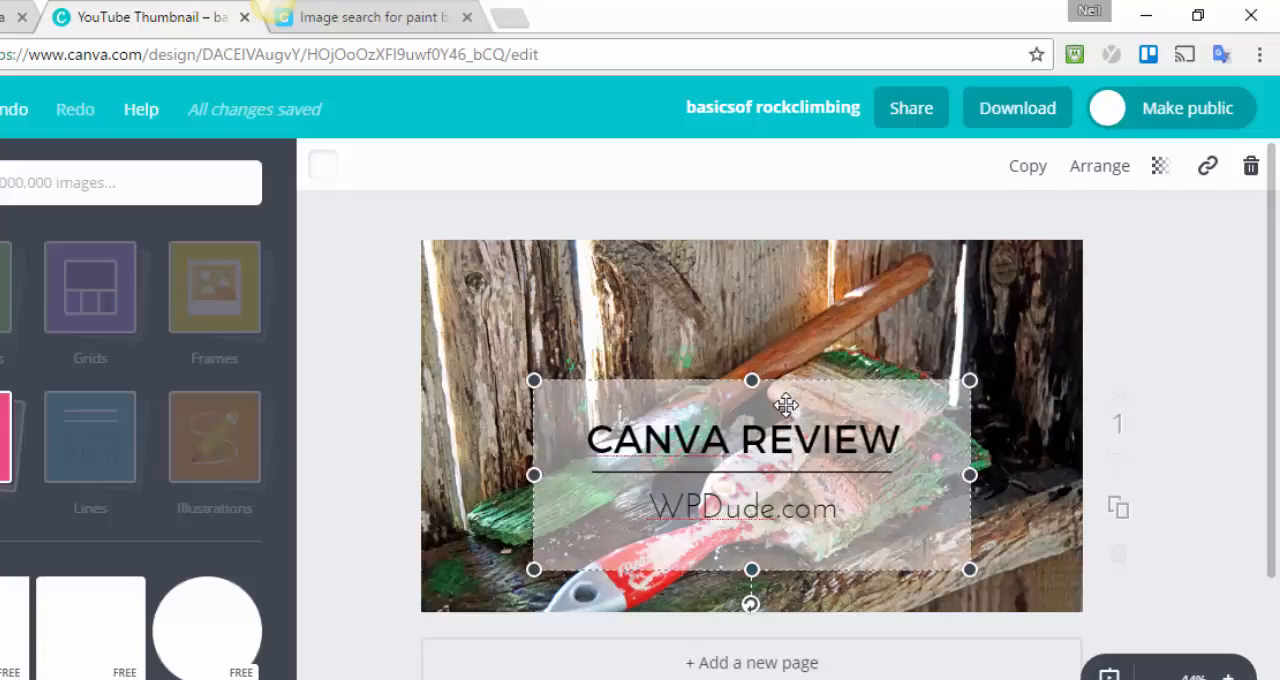
Move the text group up to the photo's centre and raise the white rectangle so that it frames the text.
drag(786, 404, 791, 345)
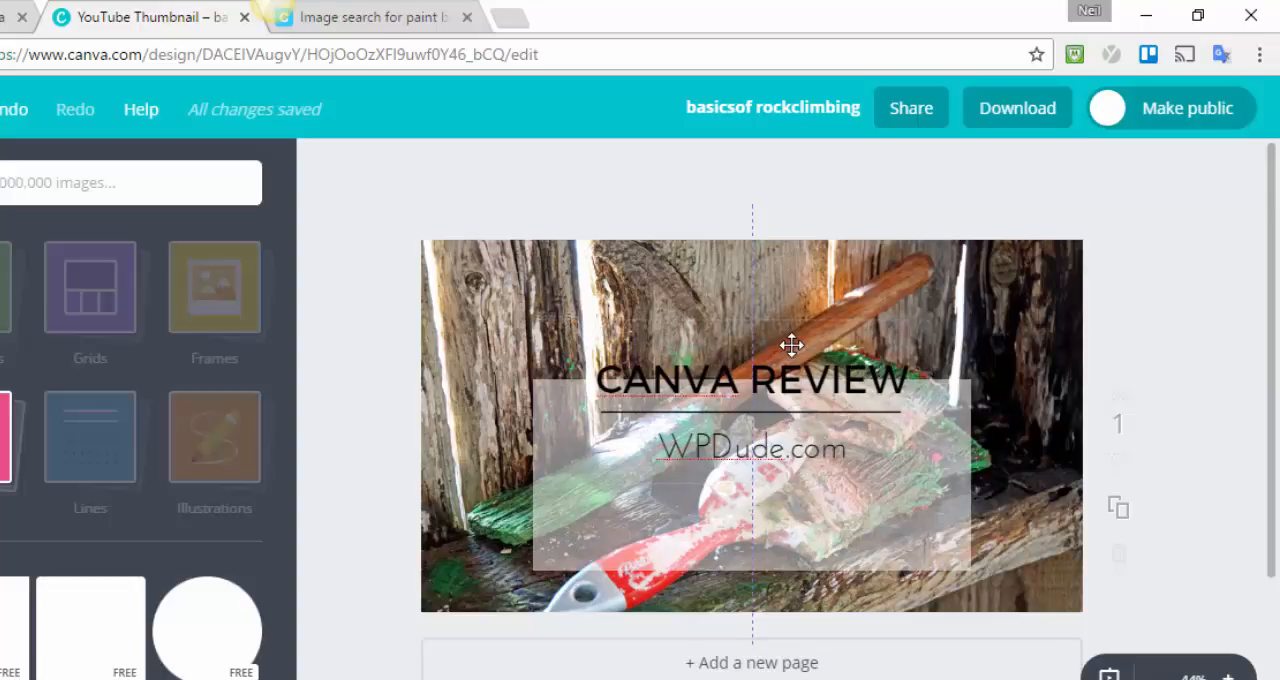
drag(791, 346, 789, 368)
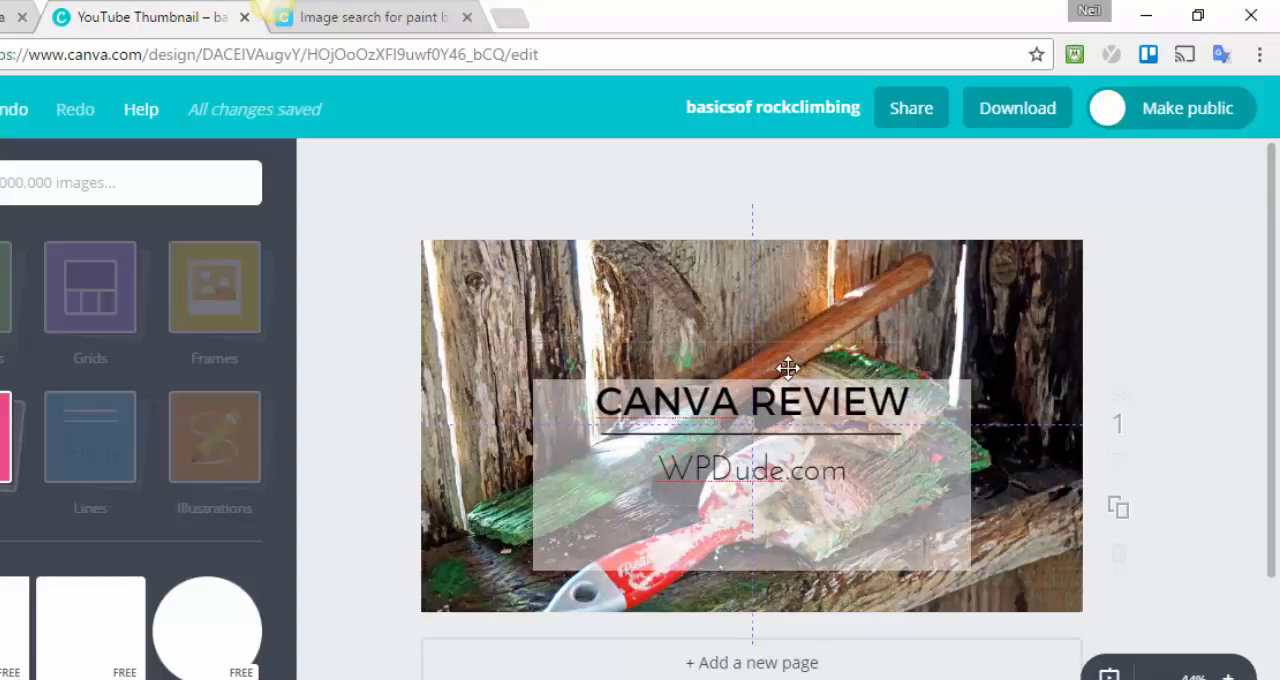
drag(789, 368, 786, 366)
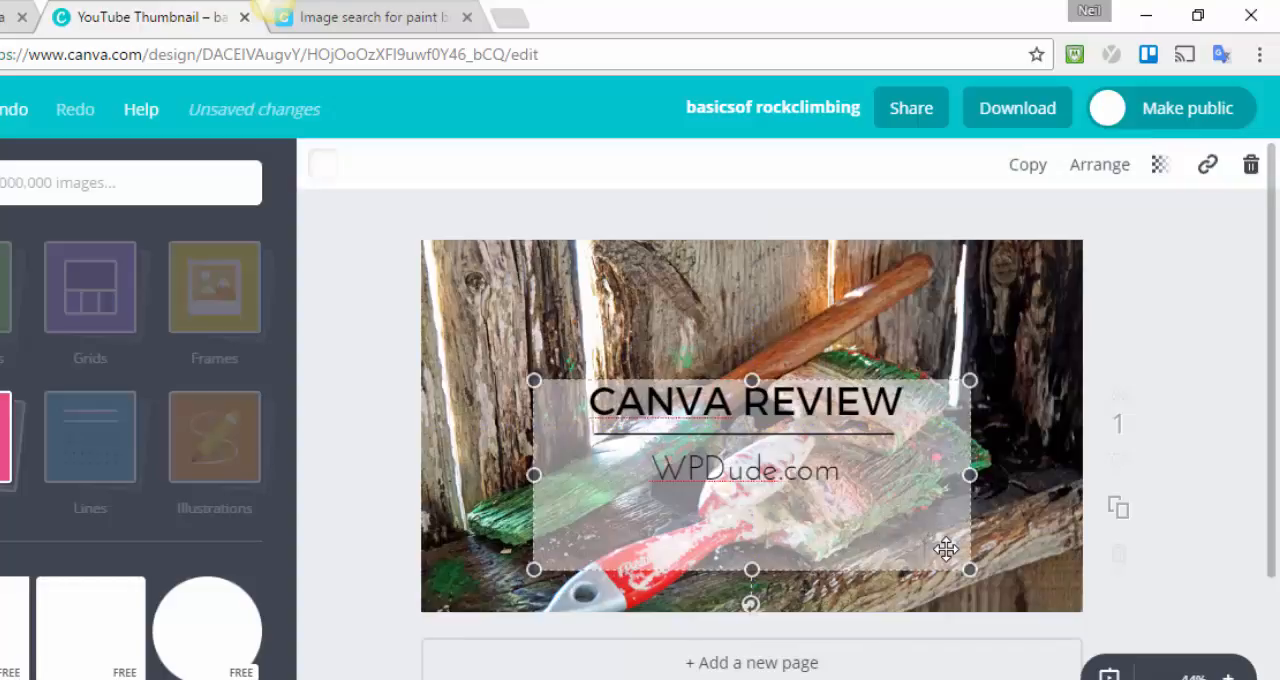
drag(929, 537, 935, 503)
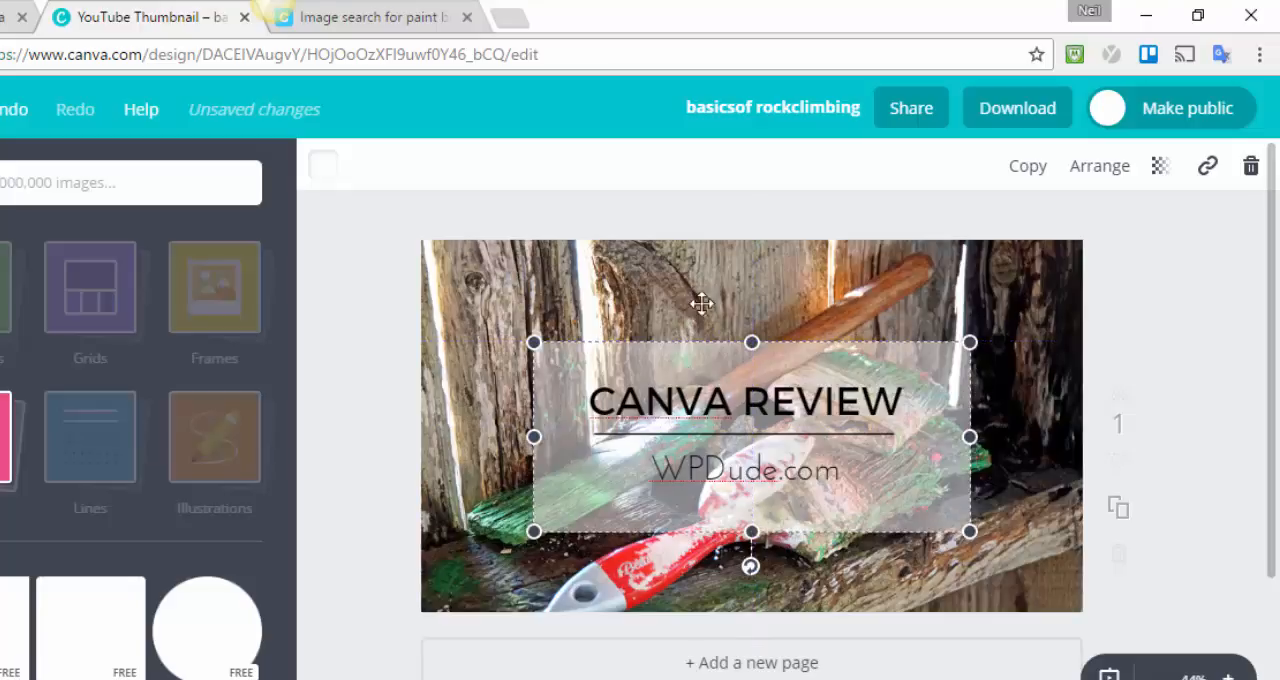
click(1206, 452)
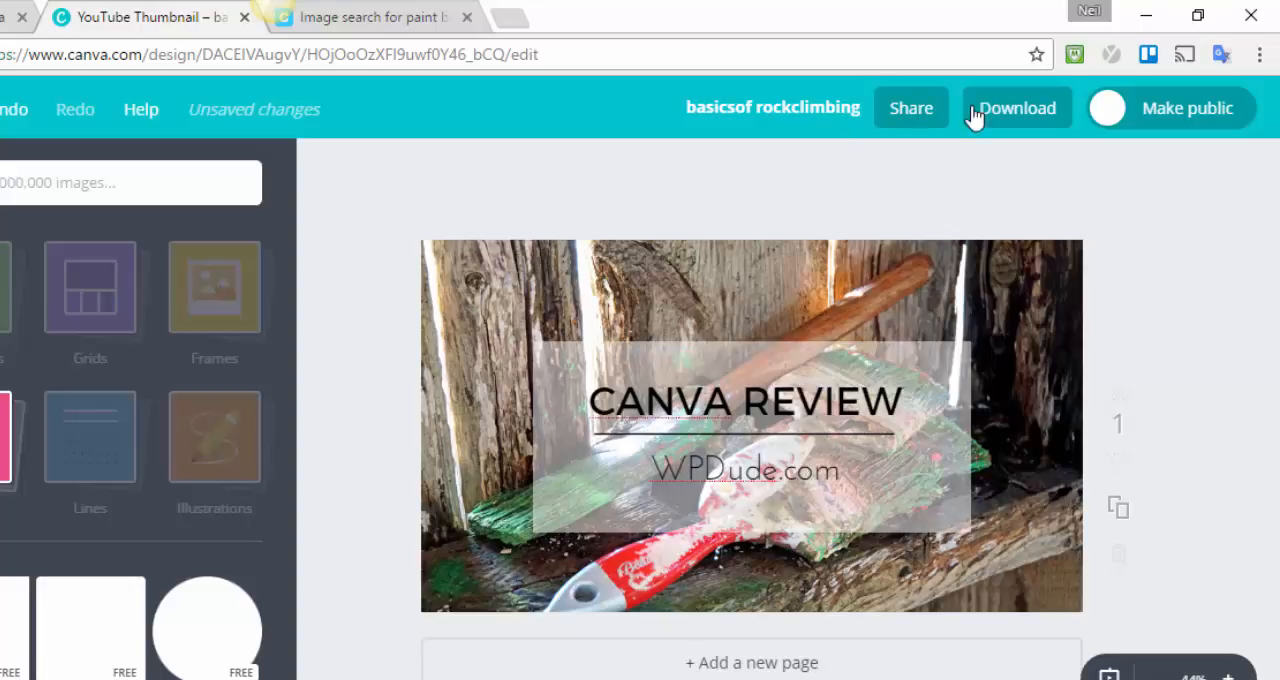
Rename the design "canva review youtube thumbnail" and save it.
click(763, 117)
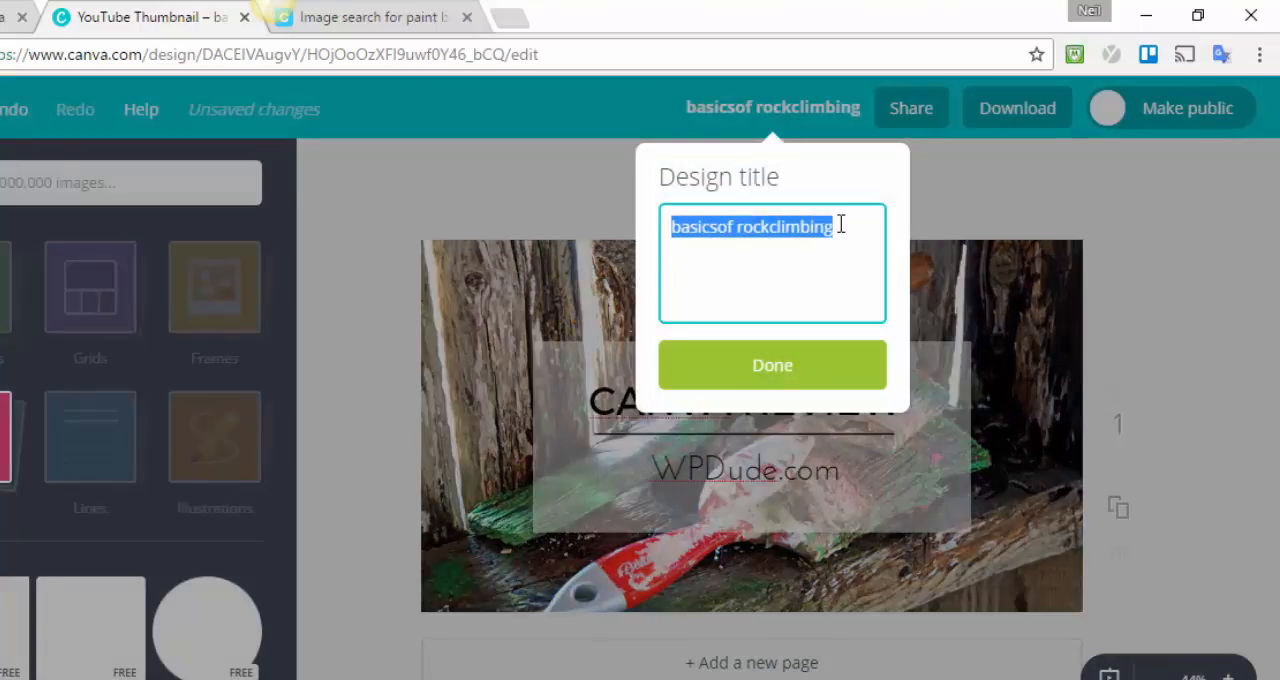
text(canva r)
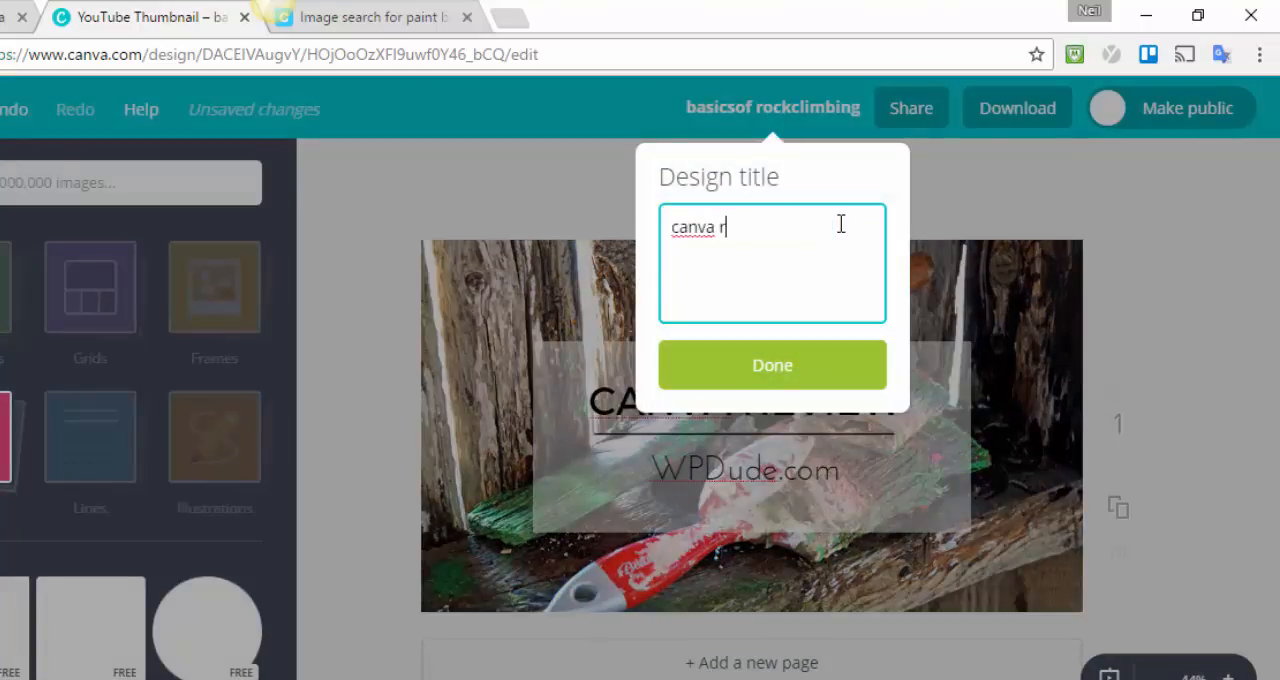
text(view)
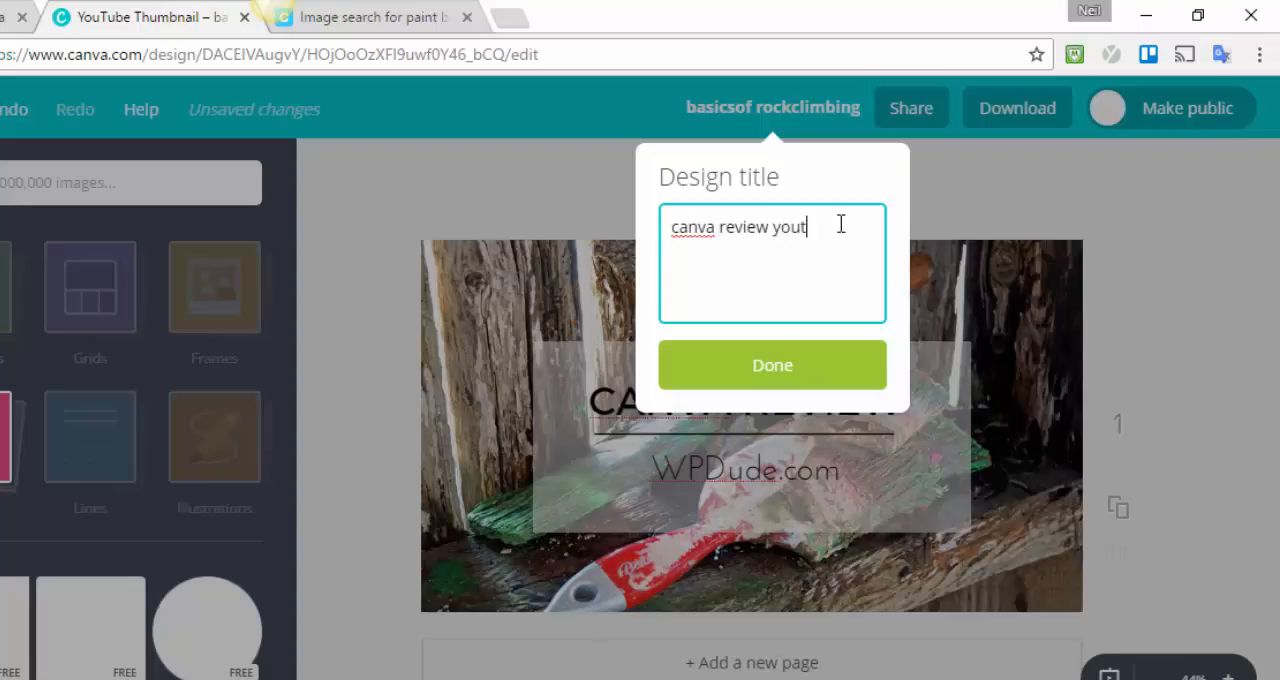
text( youtube)
text( cover)
key(BackSpace)
key(BackSpace)
key(BackSpace)
key(BackSpace)
key(BackSpace)
text(thumbnail)
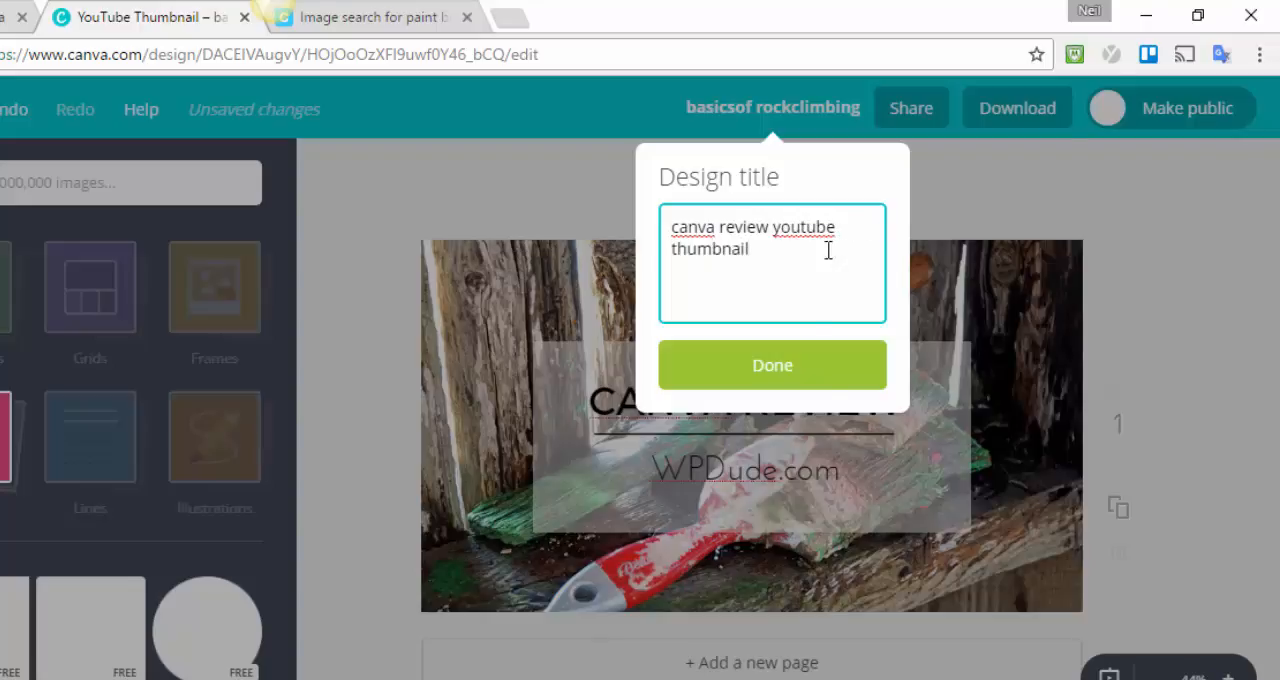
click(812, 373)
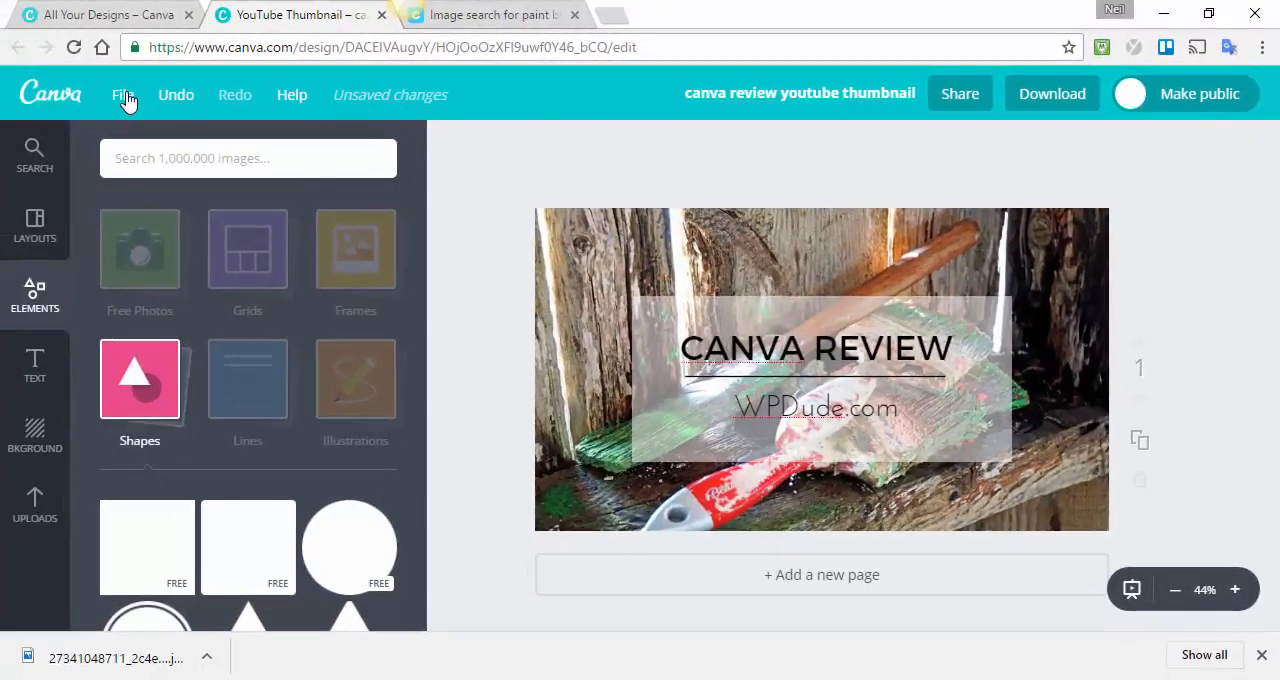
click(123, 96)
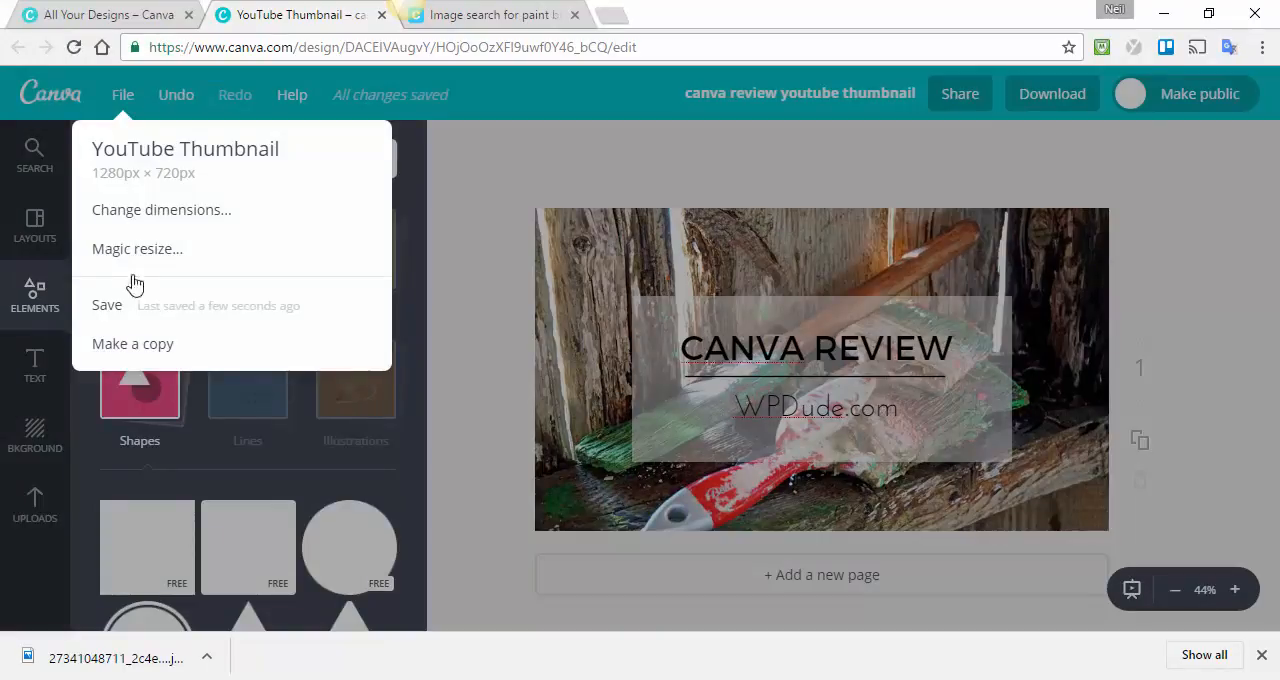
click(124, 314)
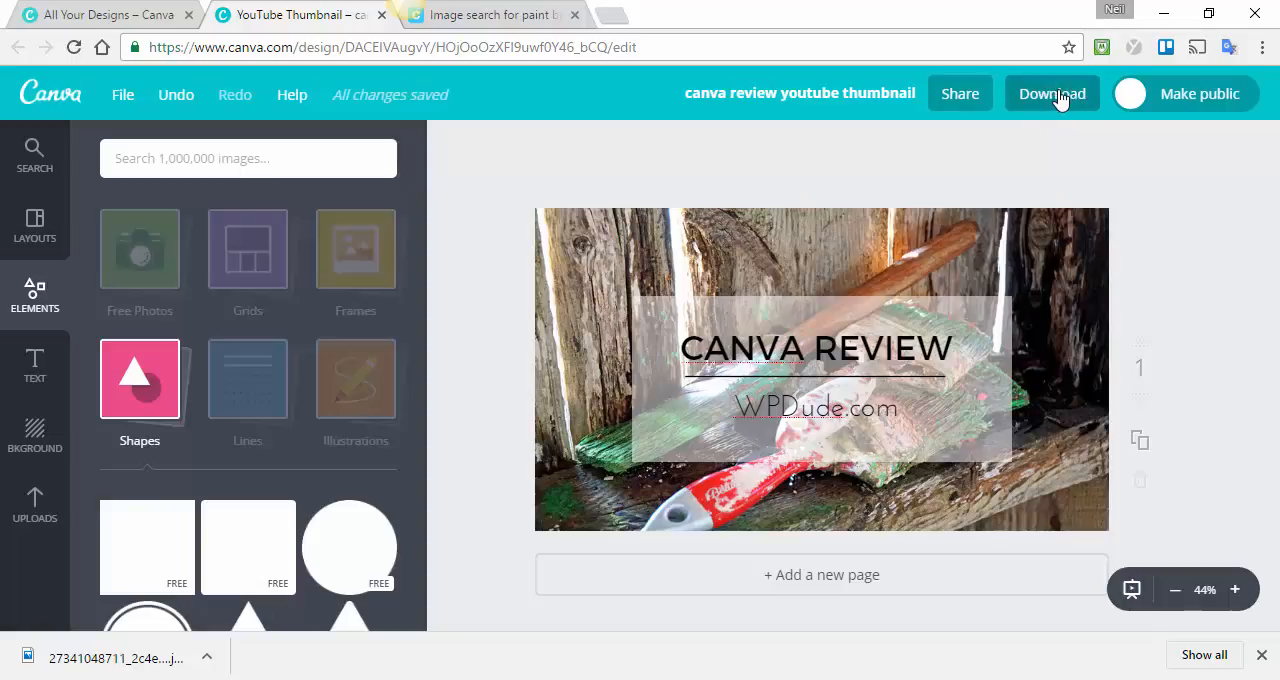
Search the images for "canva", add the Made in Canva ribbon to the photo's upper right corner and shrink it.
click(227, 160)
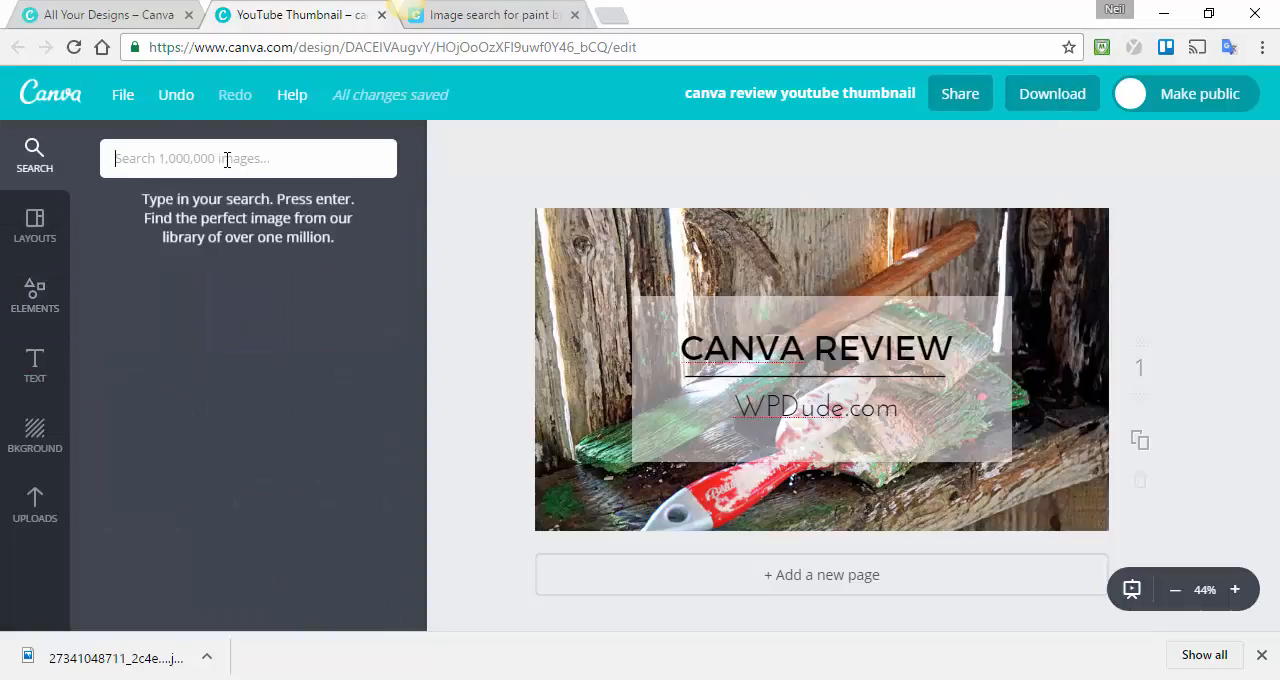
text(canva)
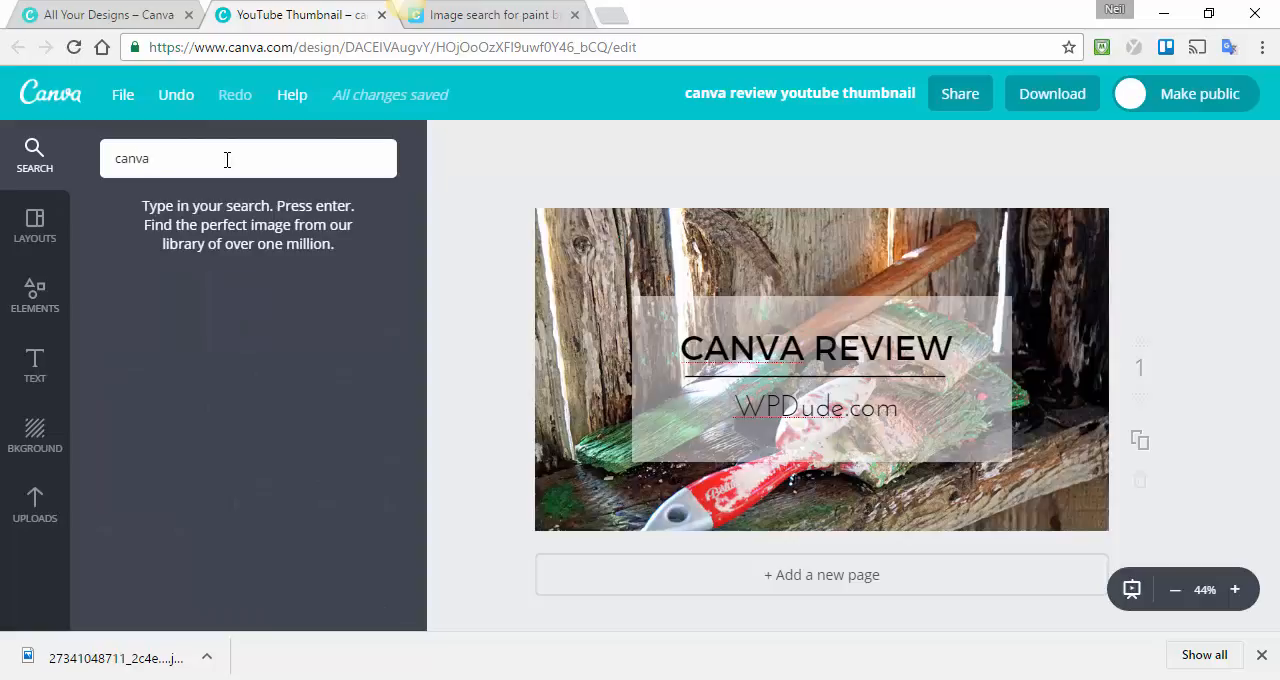
key(Return)
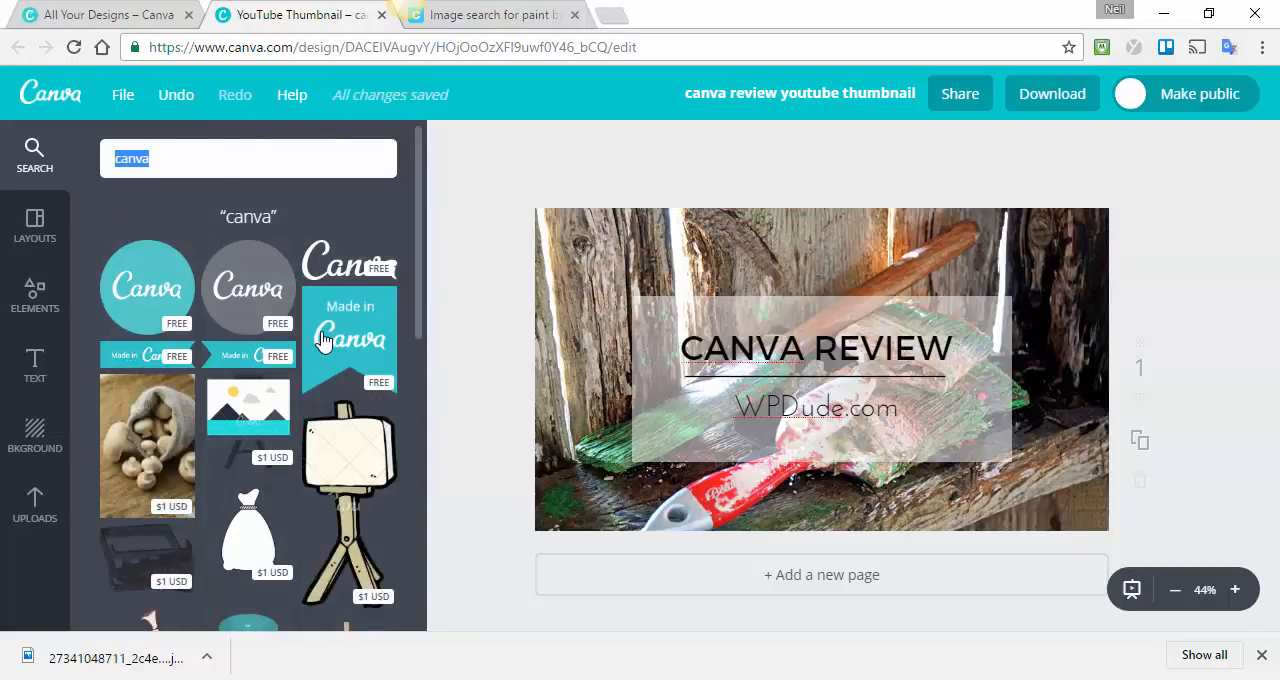
drag(340, 335, 987, 279)
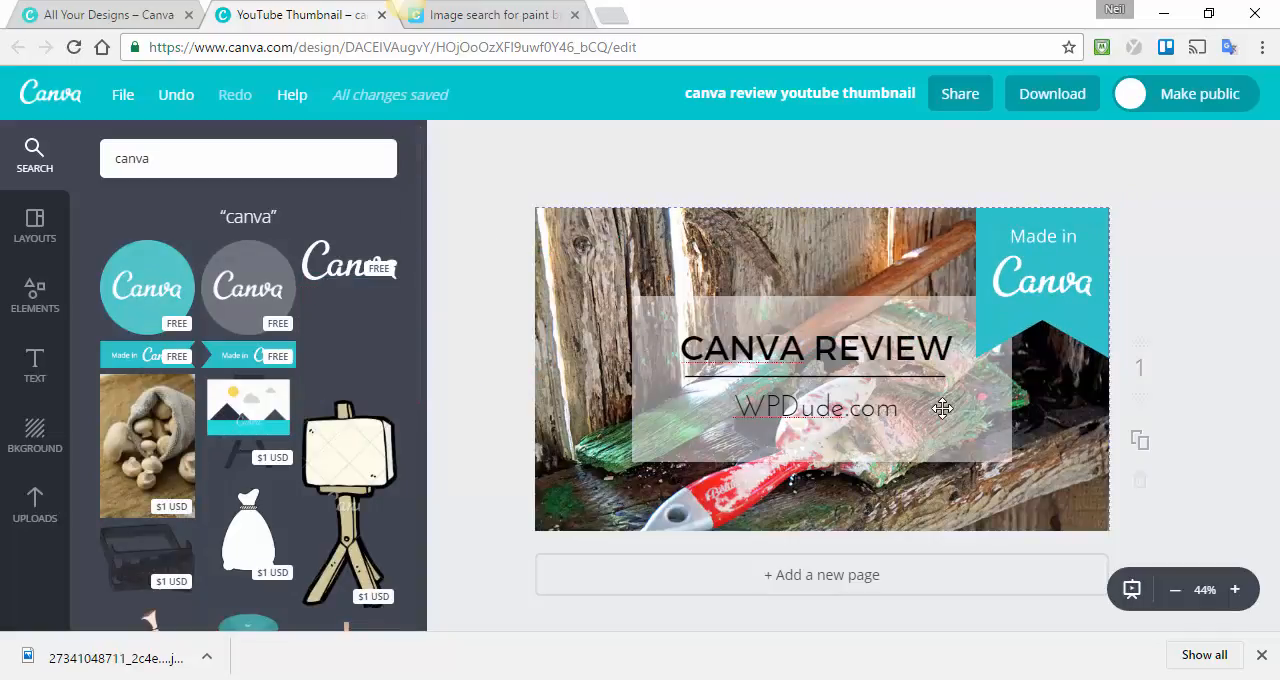
drag(977, 357, 1019, 265)
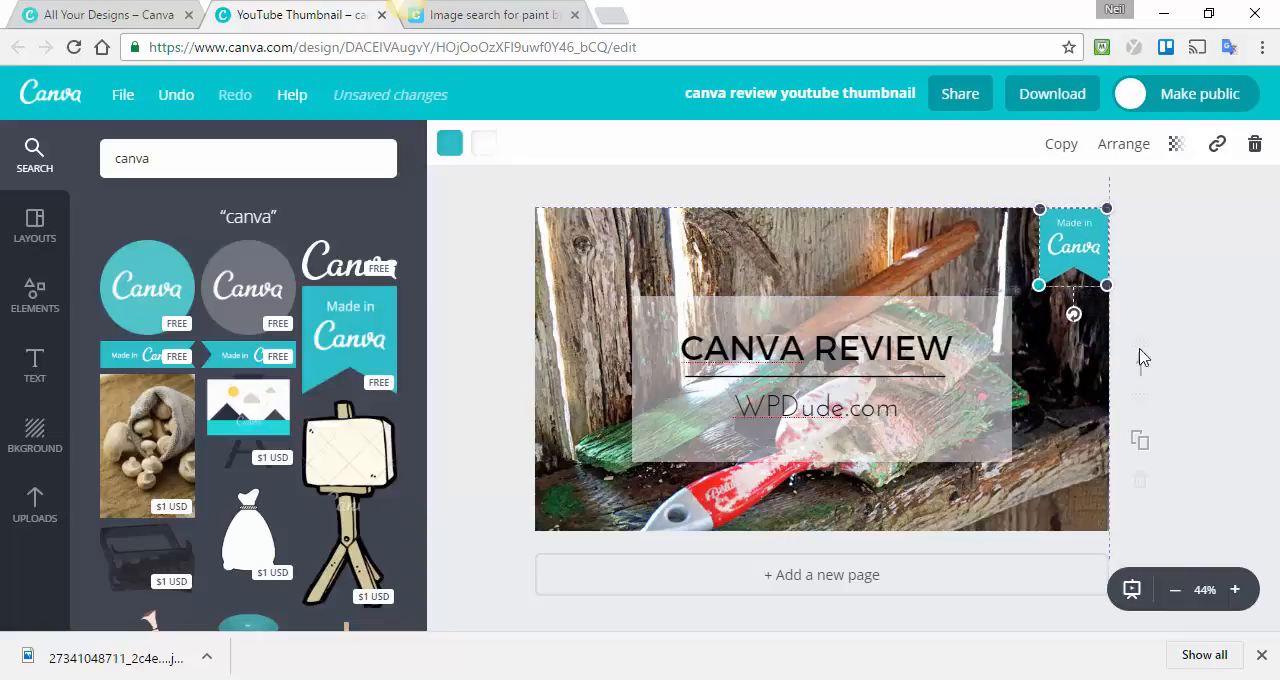
click(1209, 343)
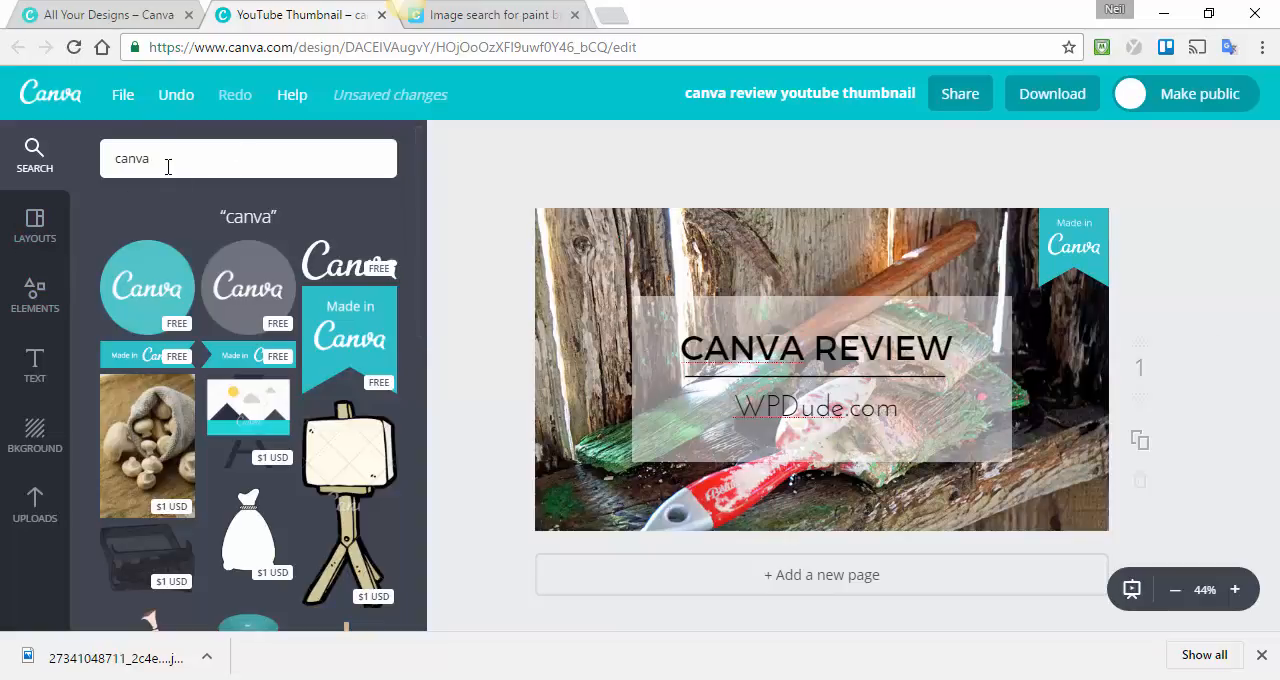
Search the image library for "football" and look through the free and paid results.
double_click(144, 161)
text(football)
key(Return)
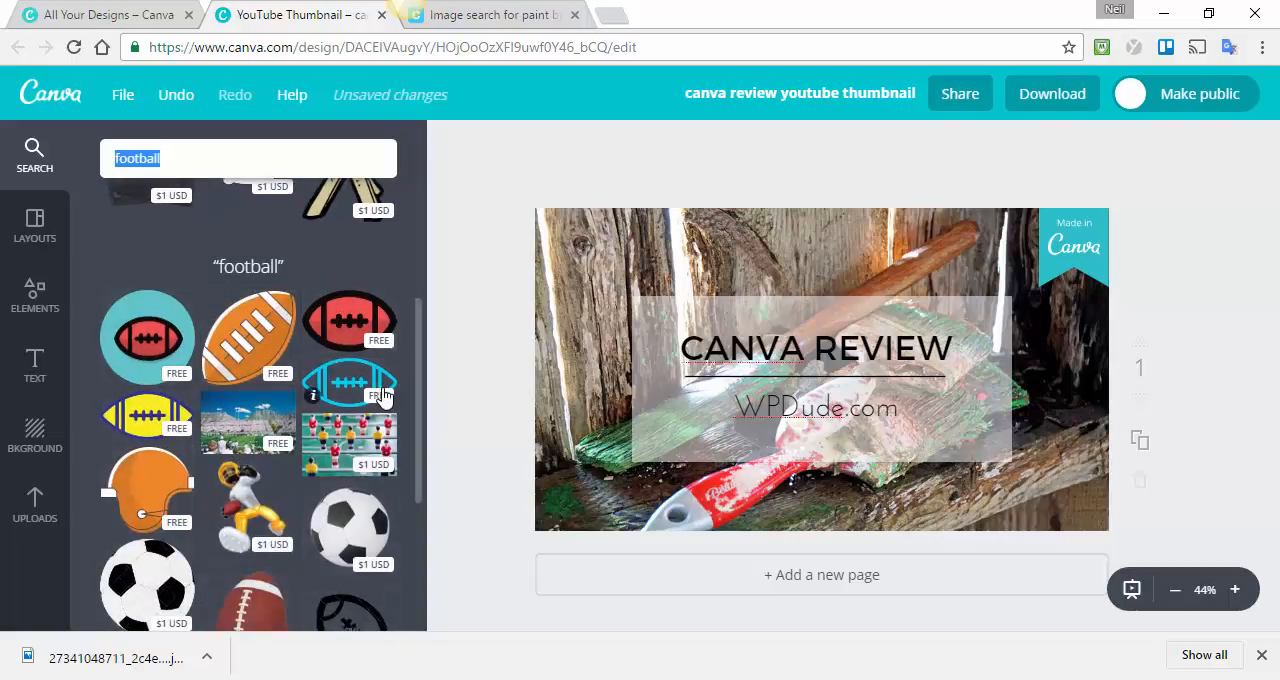
scroll(383, 398, down, 5)
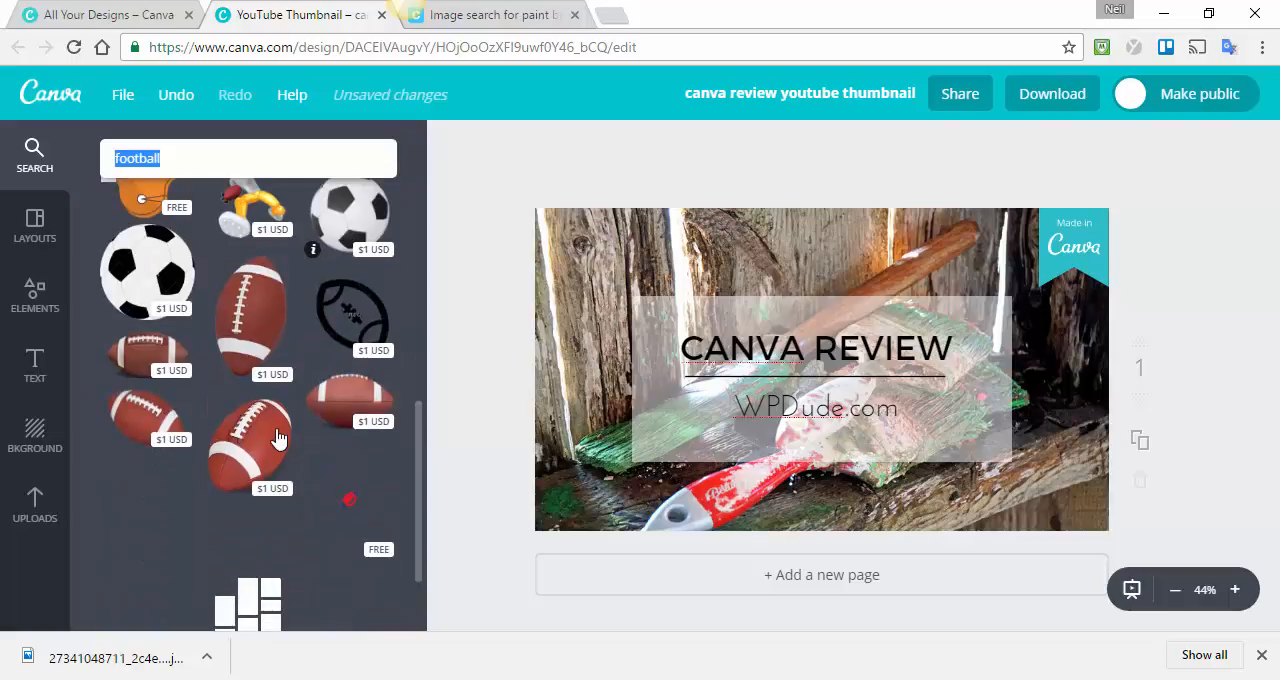
scroll(279, 440, down, 1)
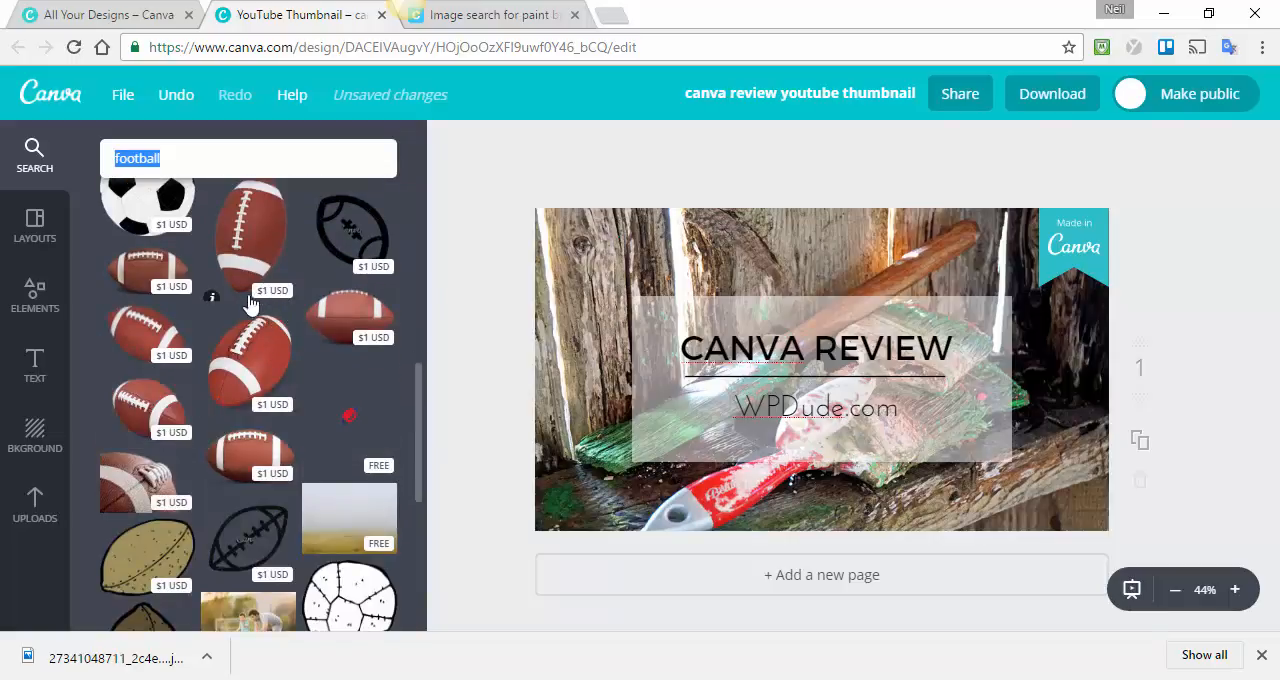
scroll(283, 427, down, 2)
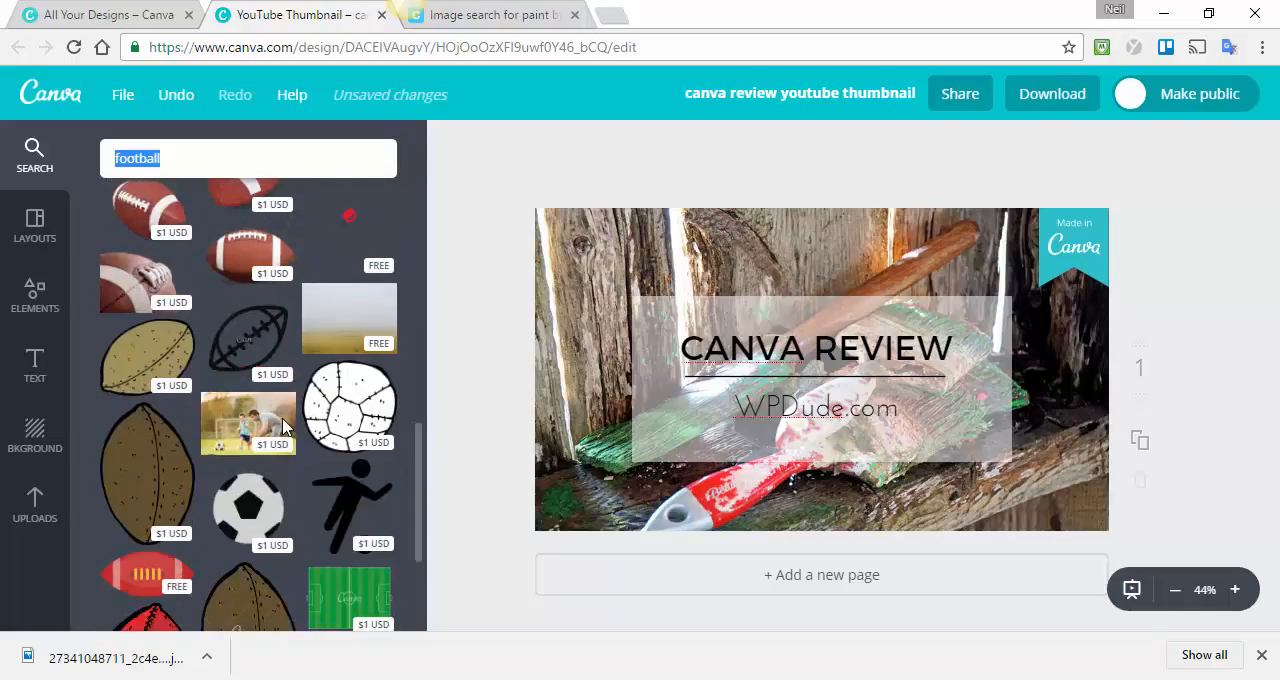
scroll(283, 427, down, 2)
scroll(283, 427, up, 5)
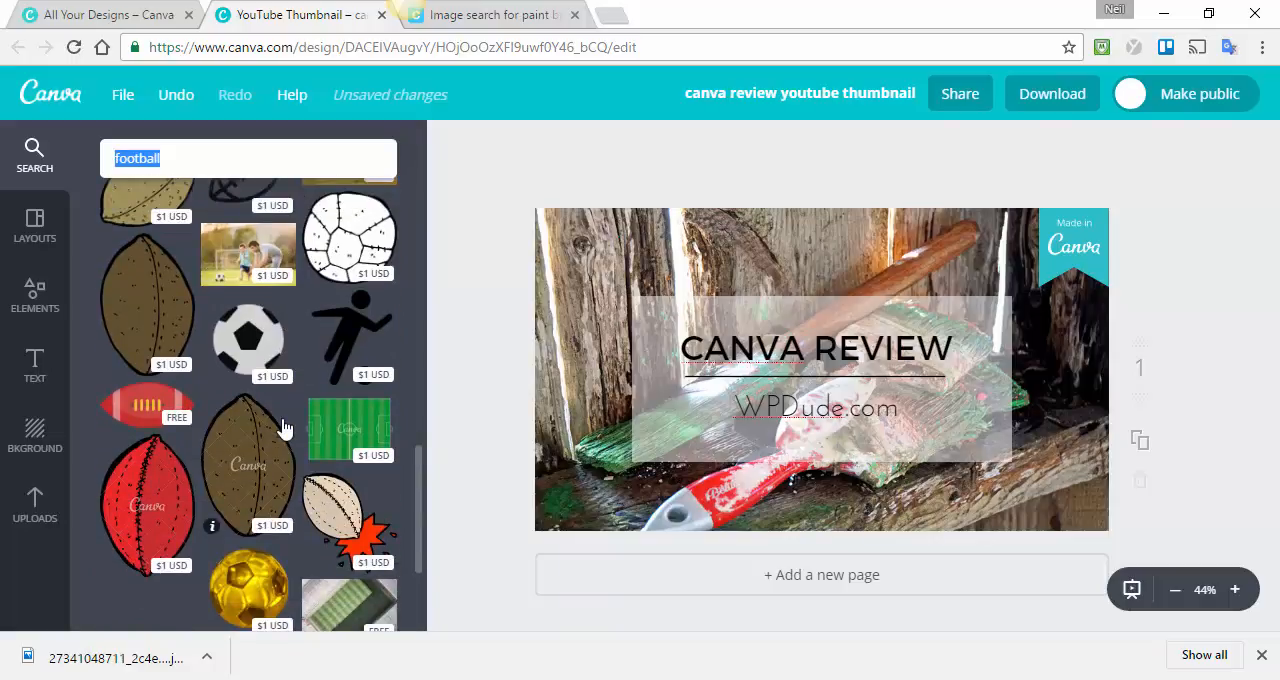
scroll(283, 427, up, 5)
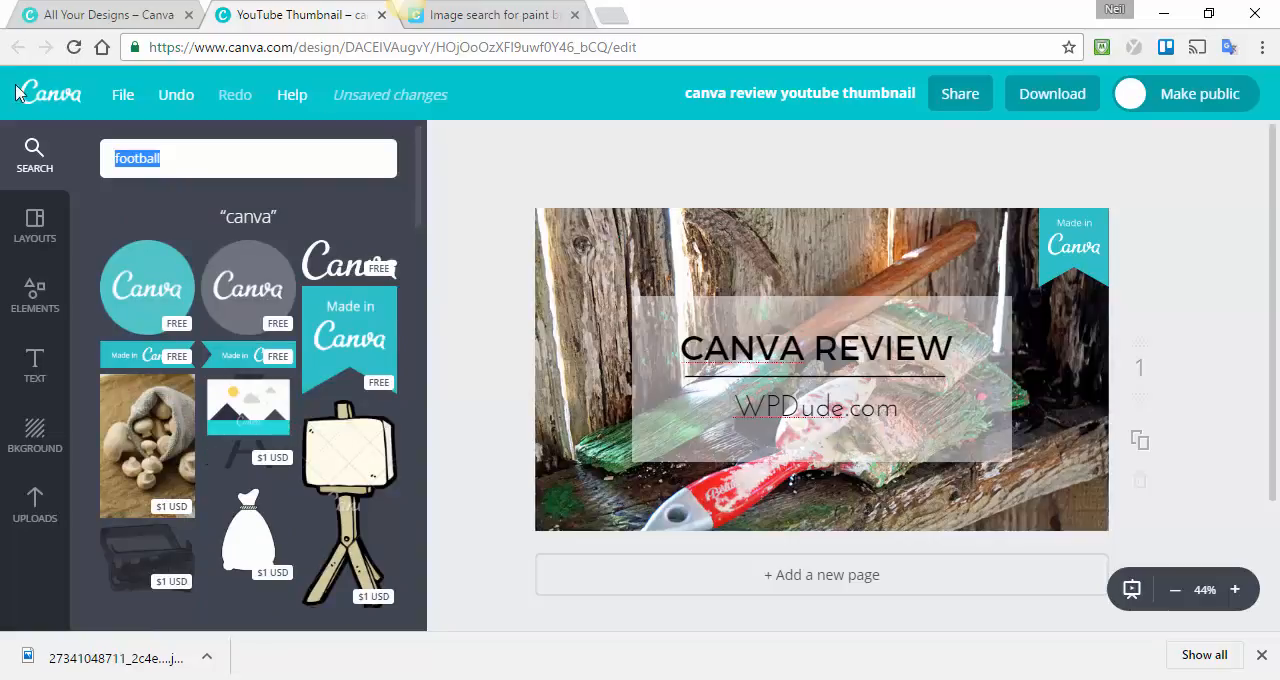
Save the thumbnail design with the added ribbon.
click(124, 100)
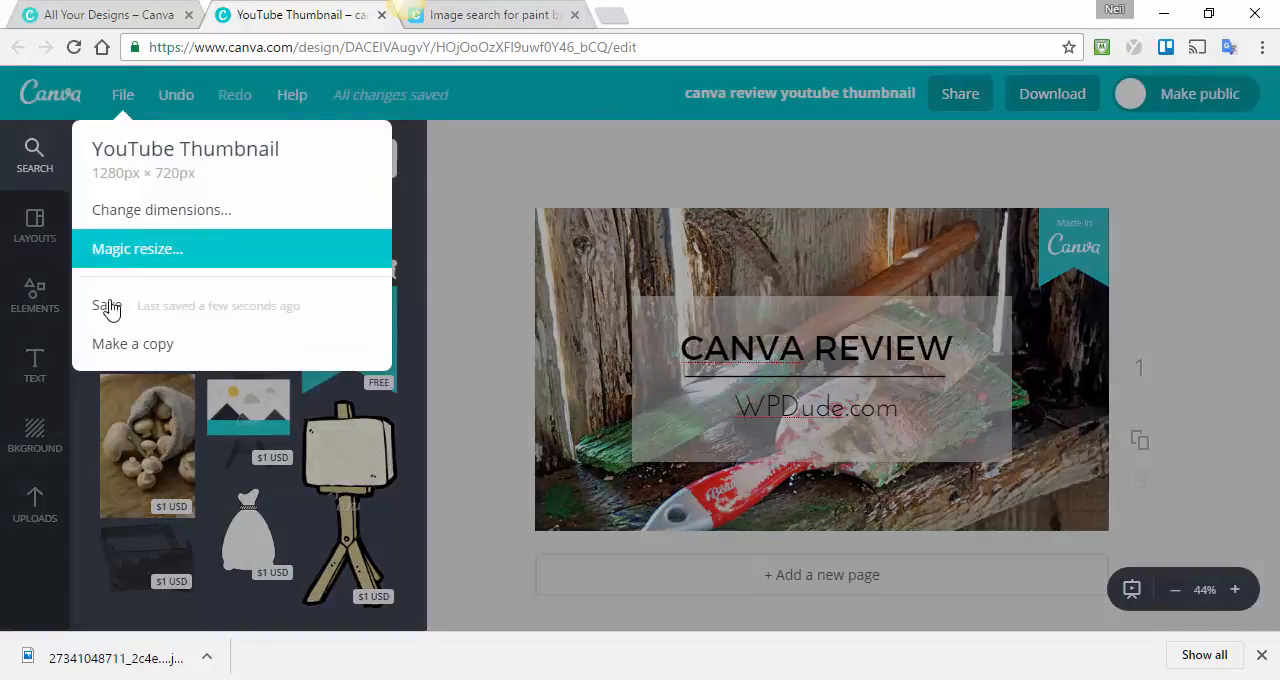
click(108, 308)
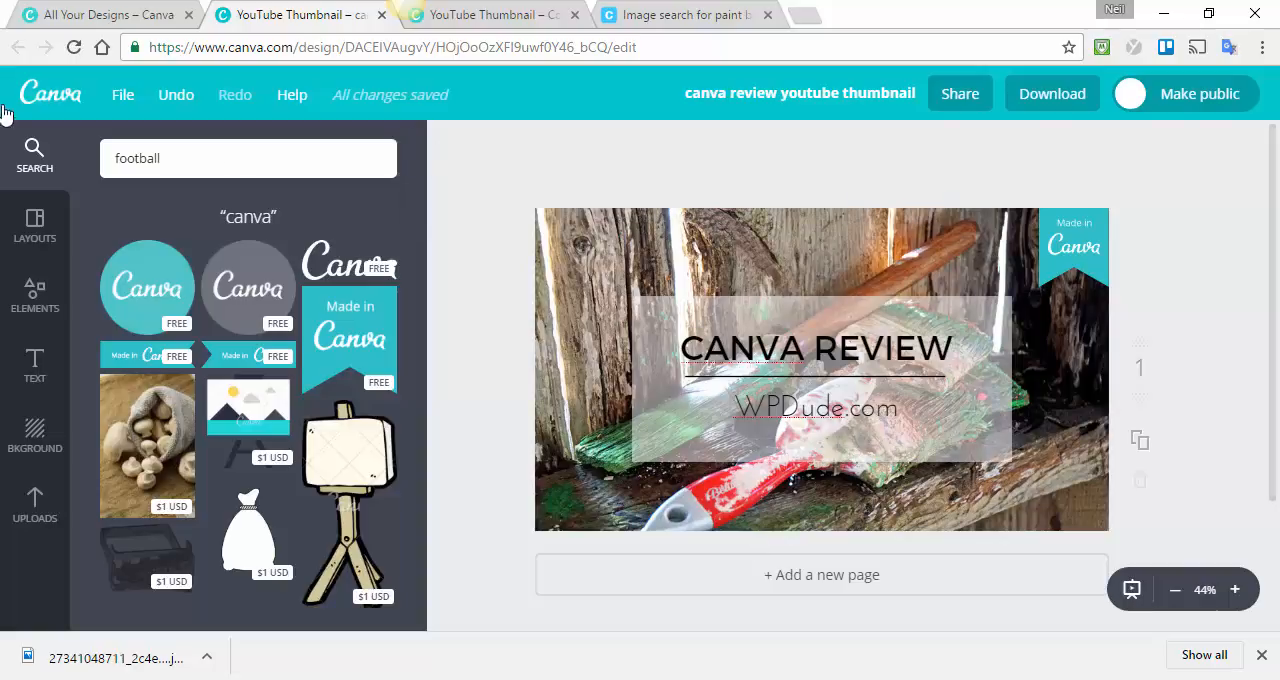
click(120, 96)
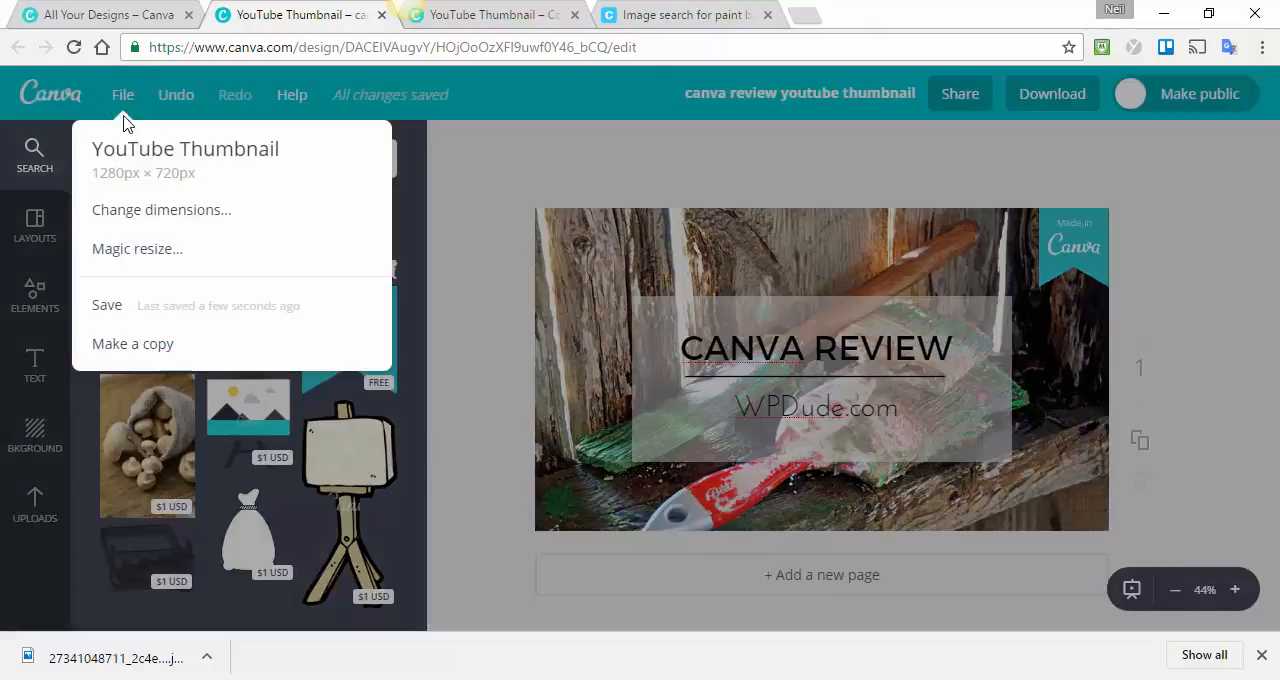
Create a new custom-size design of 500 × 500 px from the designs overview and show the uploaded images.
click(125, 18)
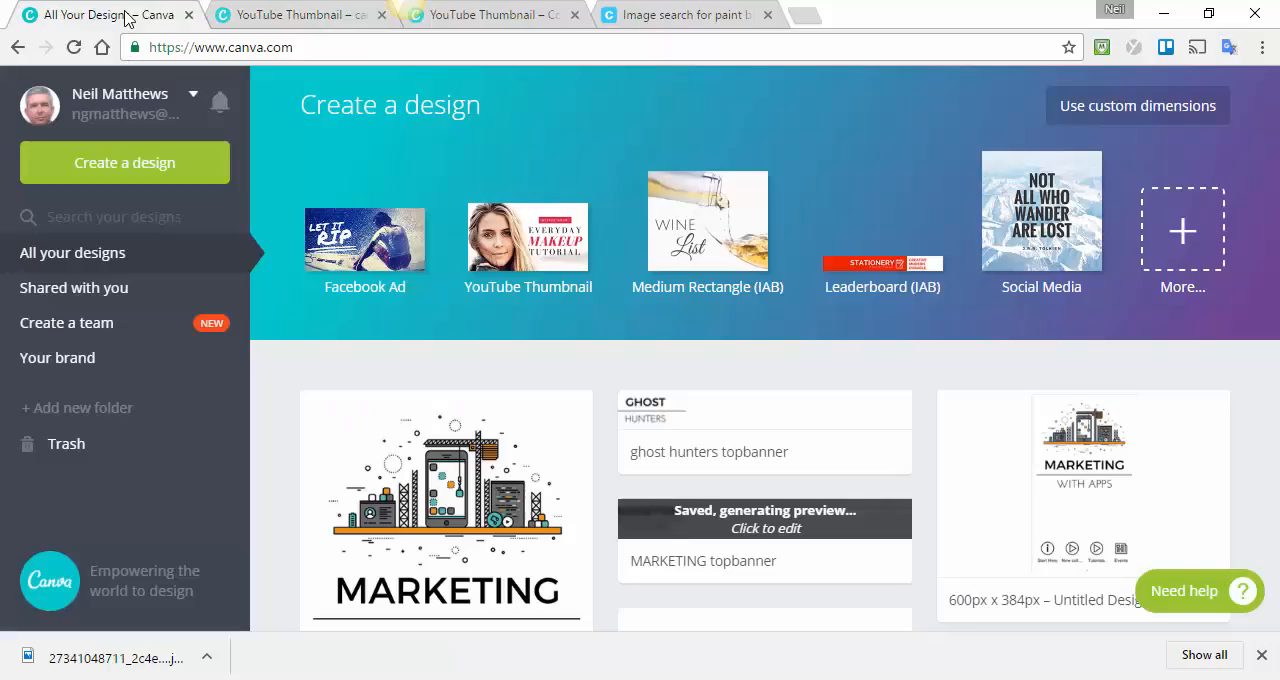
click(1158, 113)
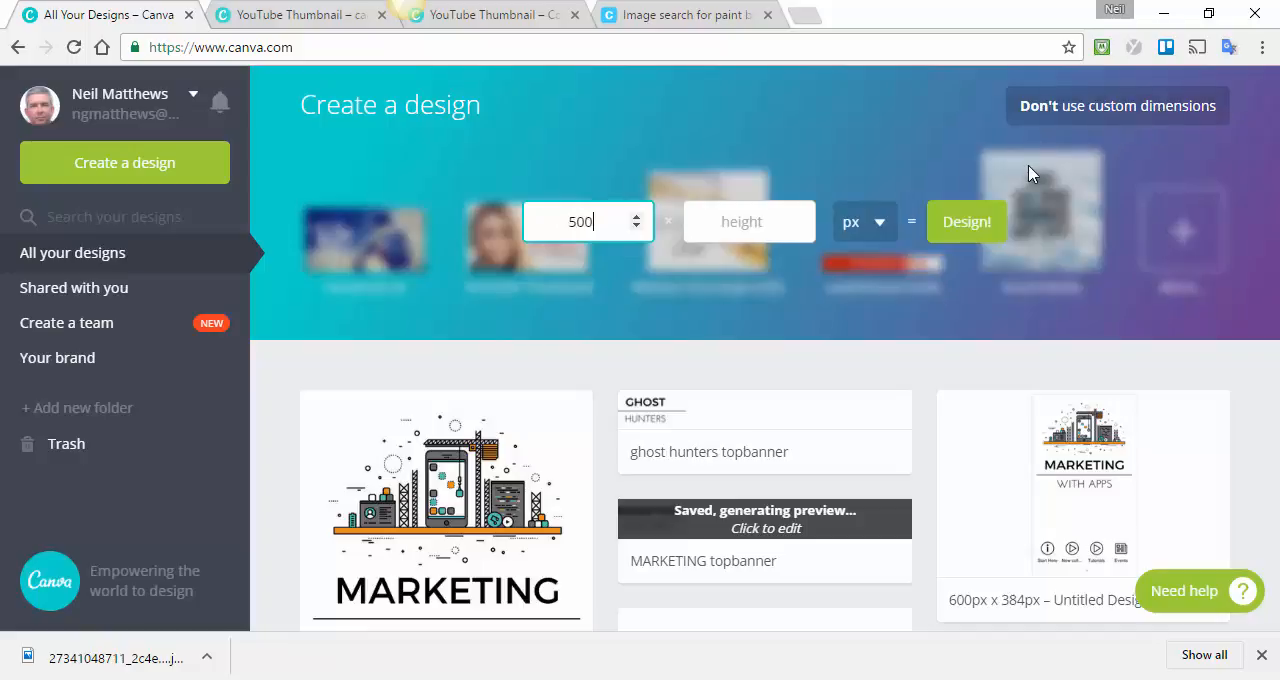
key(Tab)
text(500)
key(Tab)
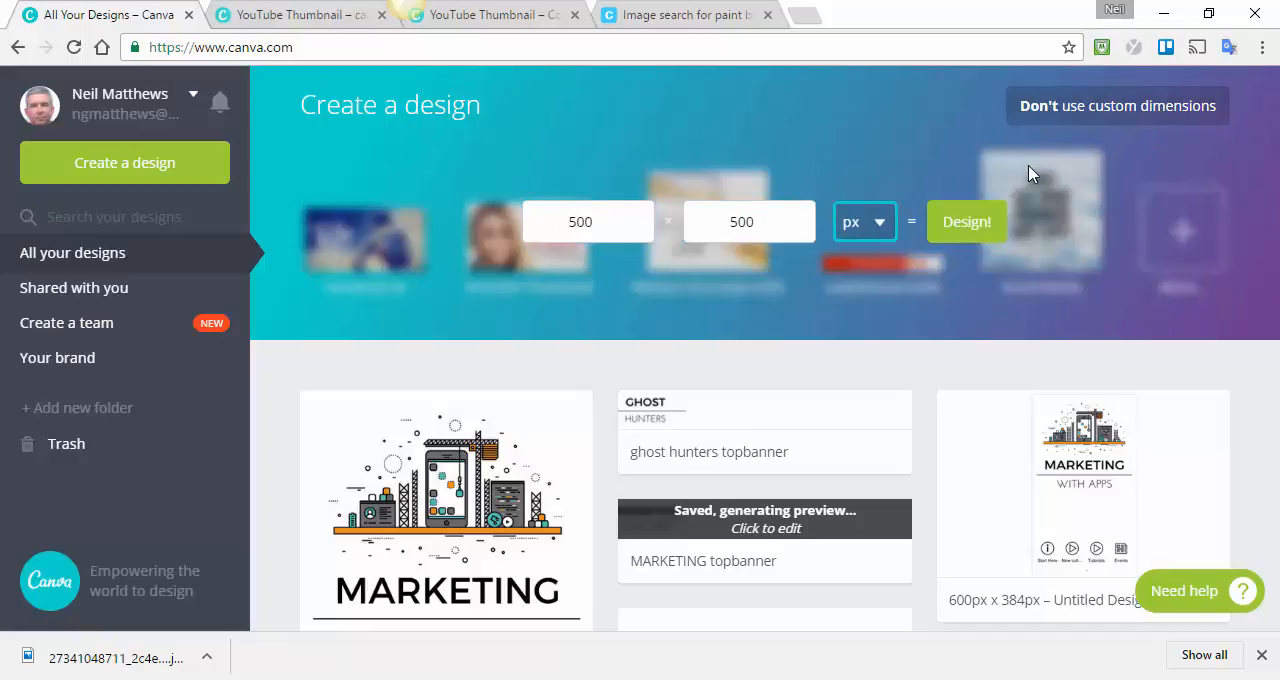
click(983, 229)
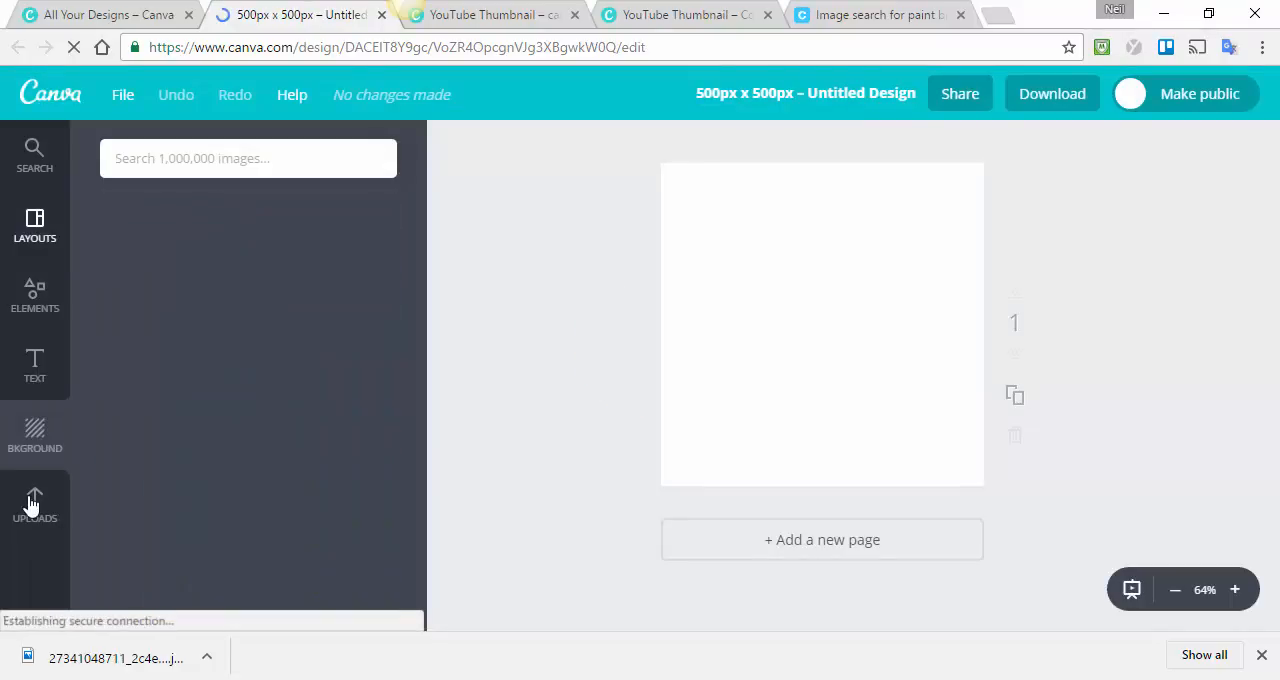
click(33, 505)
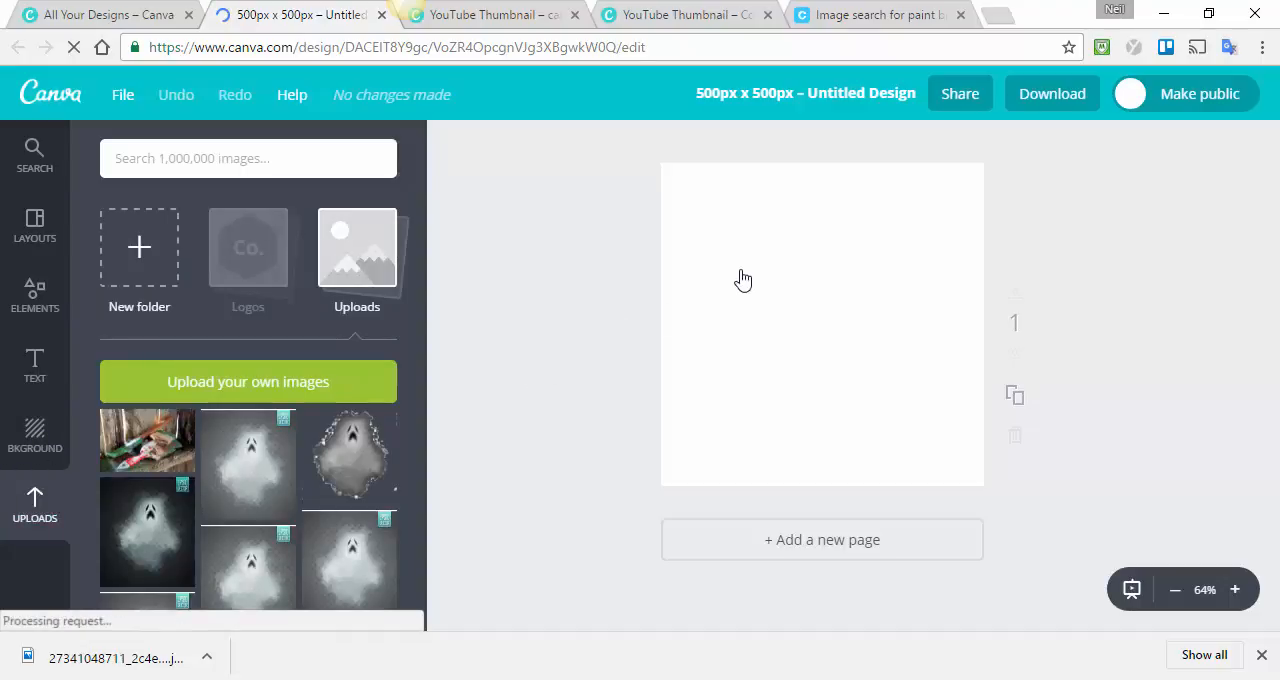
Place the uploaded paintbrush photo on the blank page, then enlarge and position it to fill the whole square.
drag(743, 280, 770, 296)
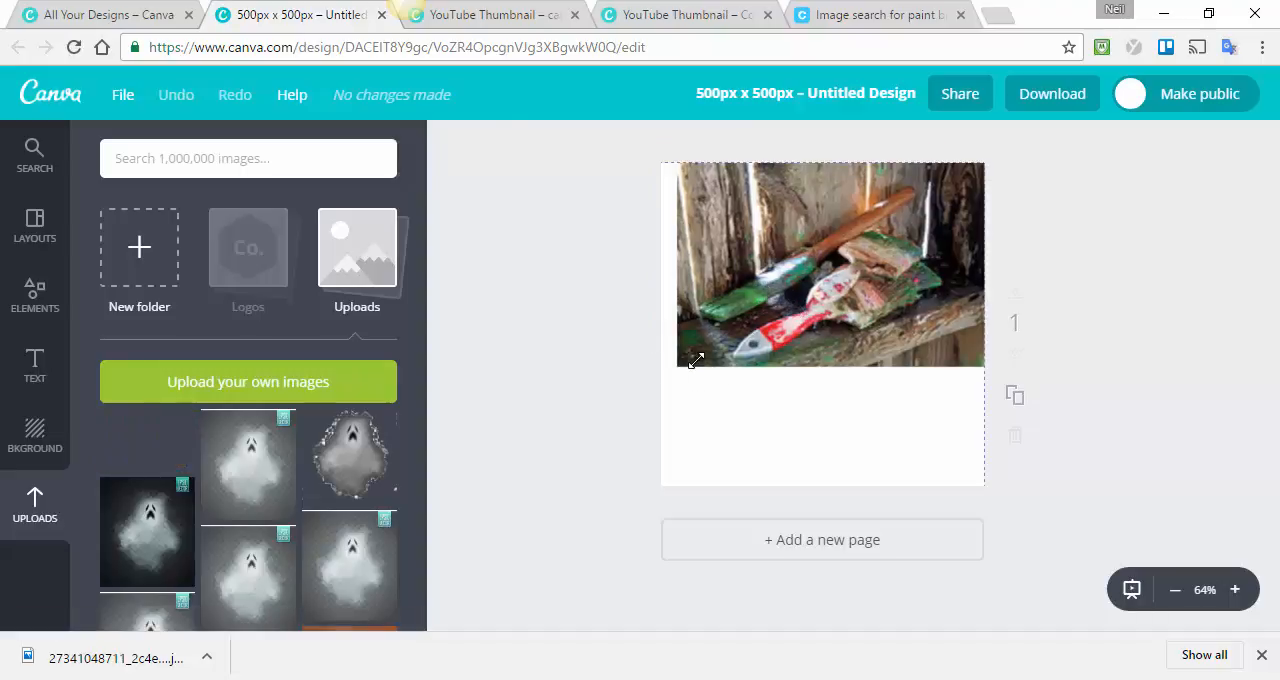
drag(617, 487, 579, 578)
mouse_move(783, 350)
mouse_down()
mouse_move(843, 354)
mouse_move(820, 344)
mouse_up()
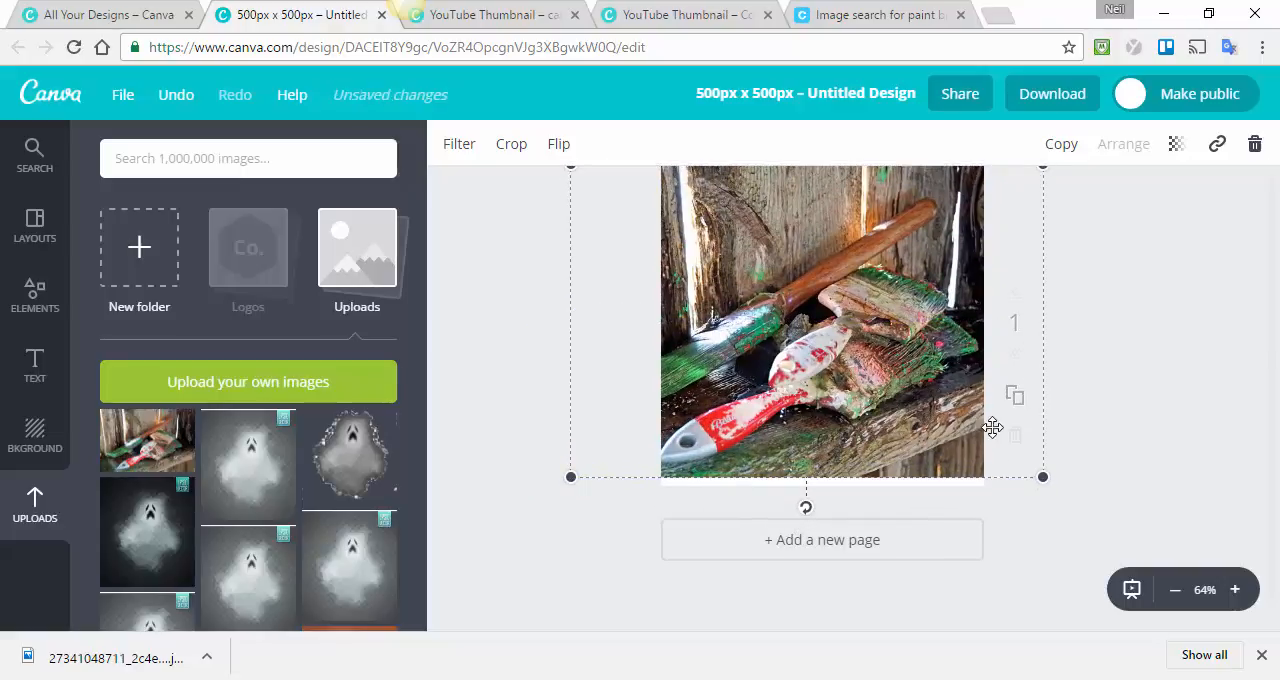
drag(565, 481, 555, 494)
click(752, 374)
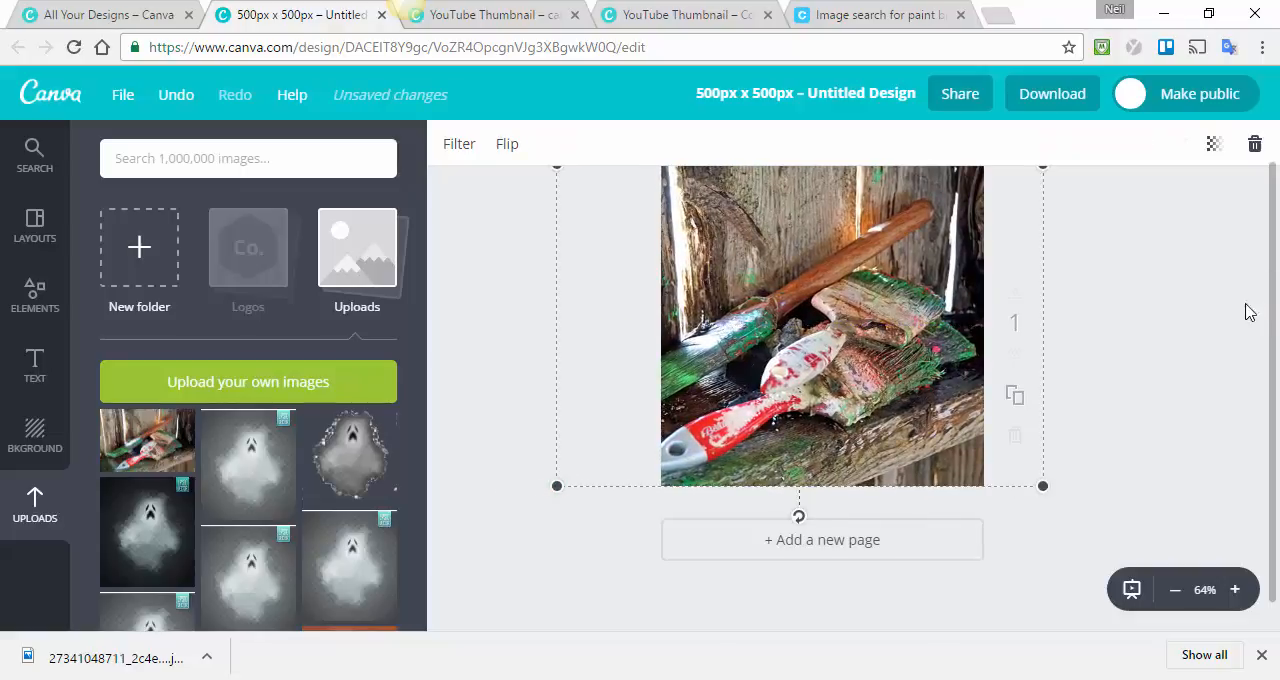
scroll(1200, 314, up, 1)
drag(834, 355, 841, 352)
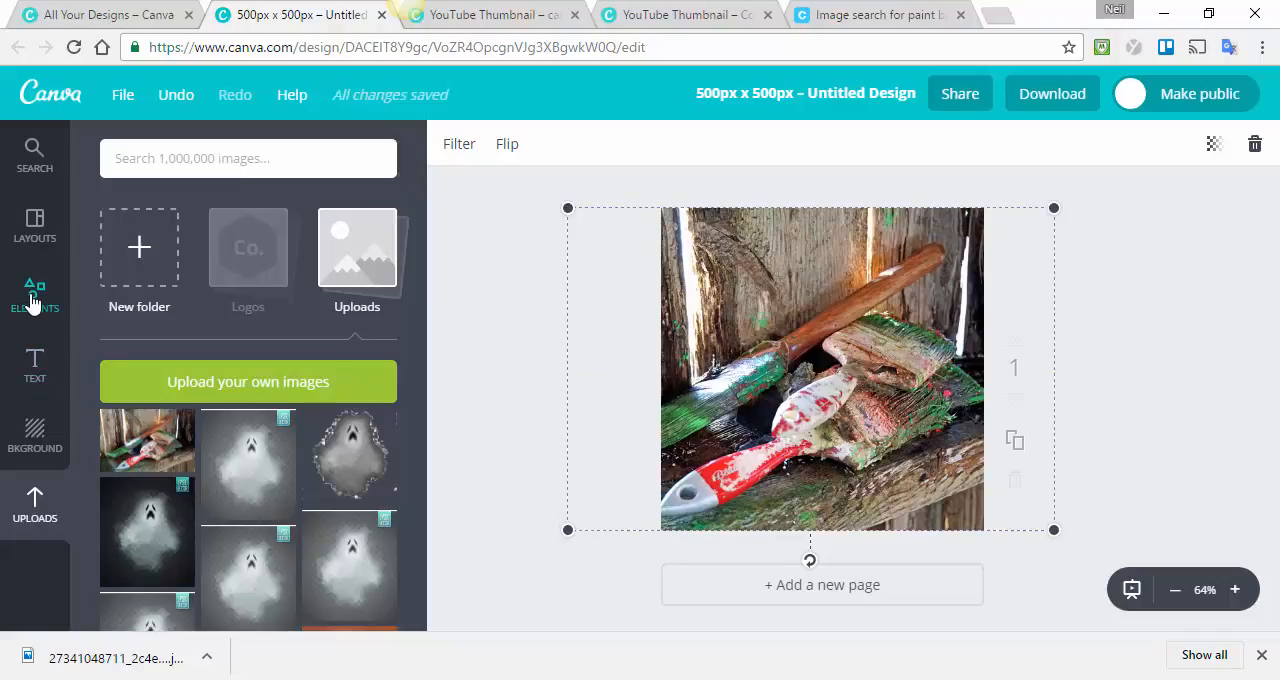
Add the free white square shape over the photo and reduce its height to a rectangle across the lower part.
click(33, 300)
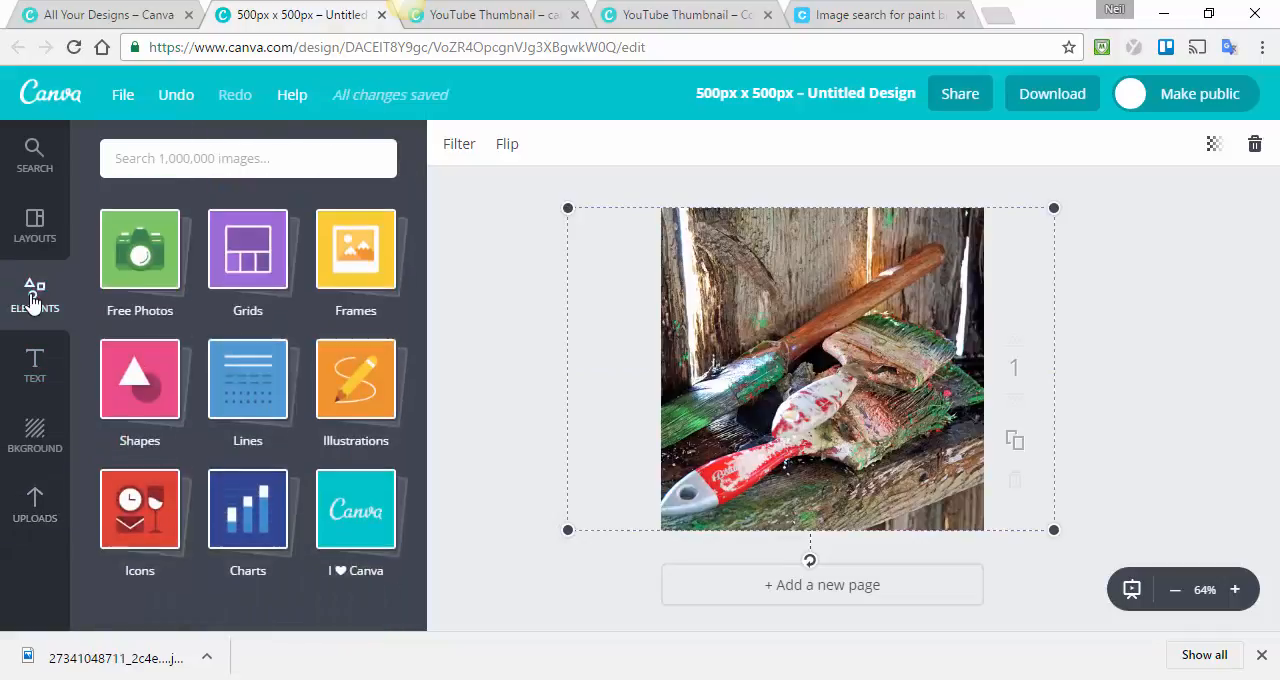
click(144, 393)
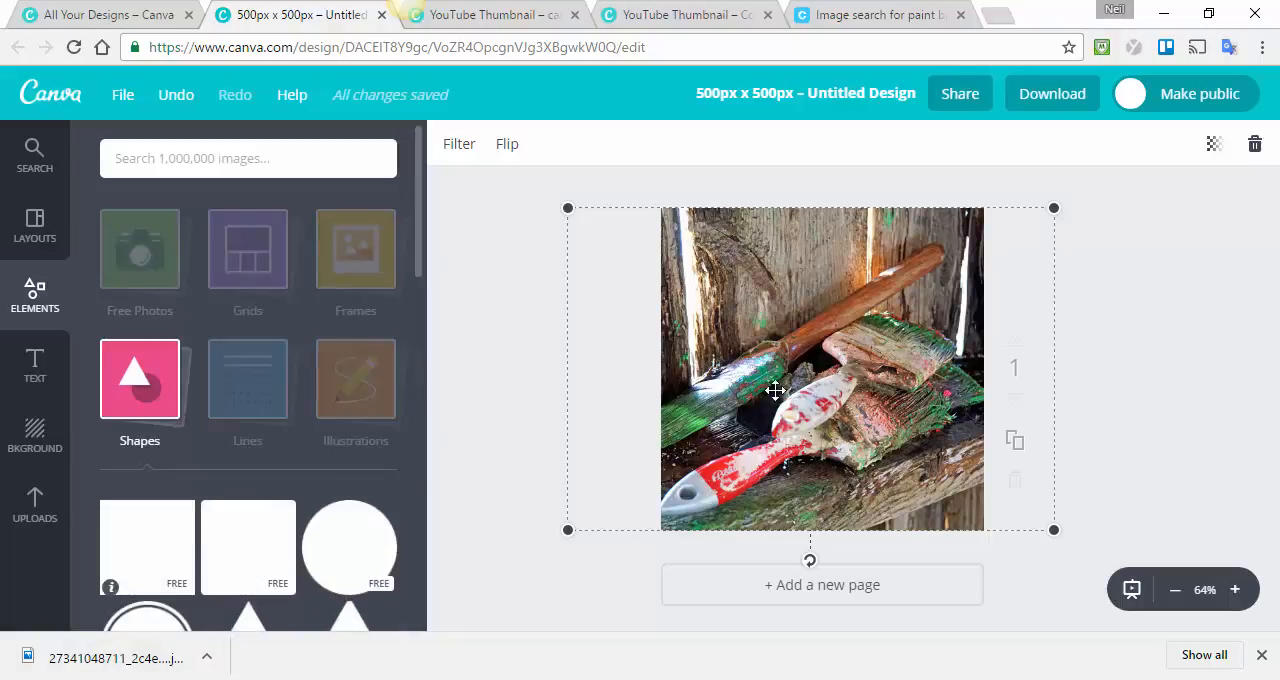
drag(775, 390, 746, 420)
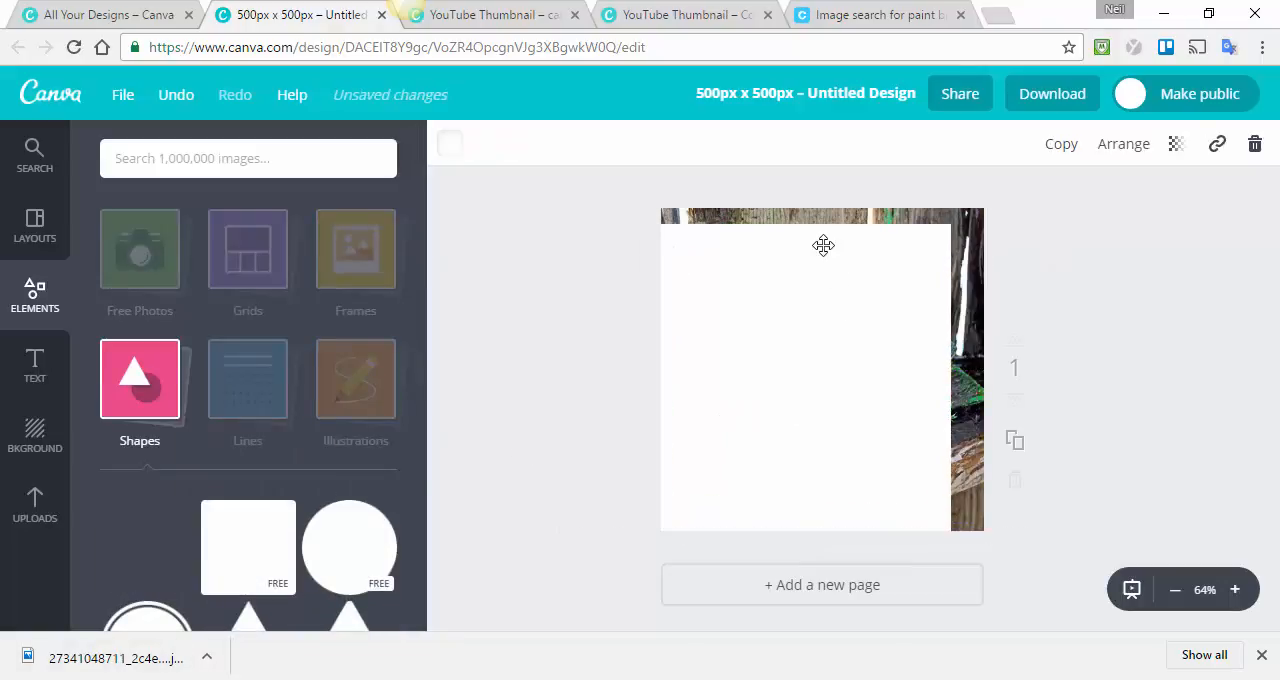
drag(799, 227, 799, 403)
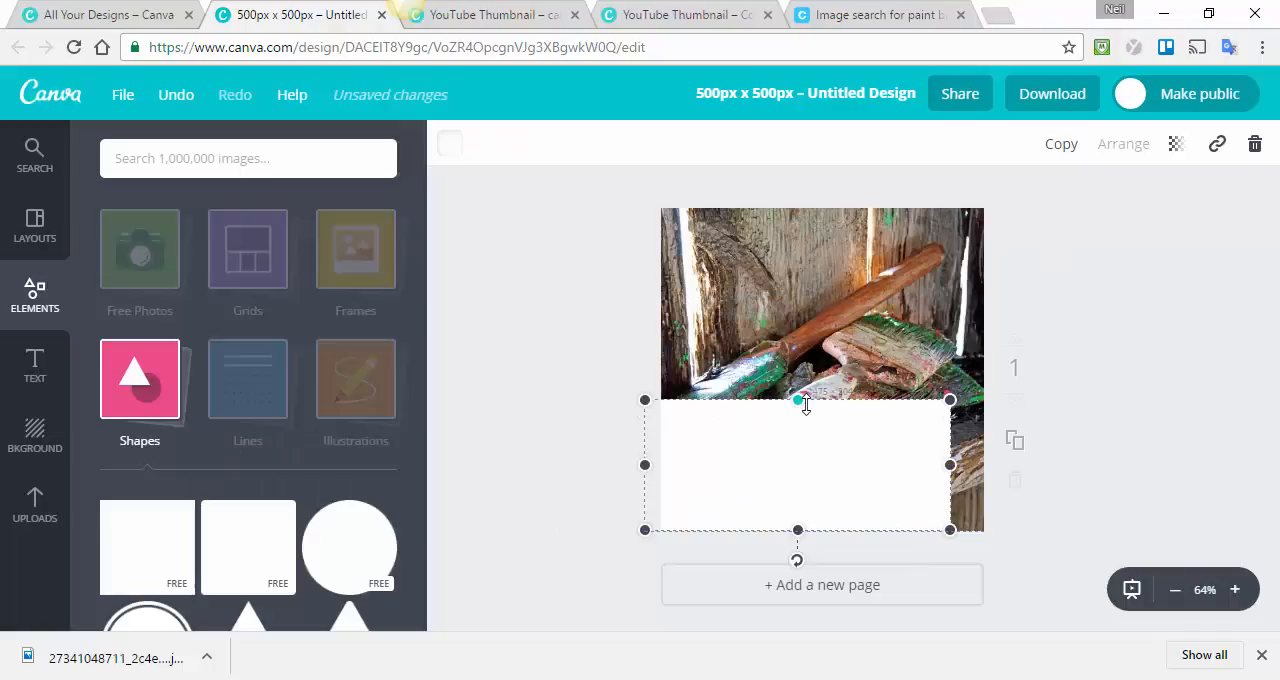
Add the Copenhagen University Press text template over the upper part of the photo and colour its divider line black.
click(34, 370)
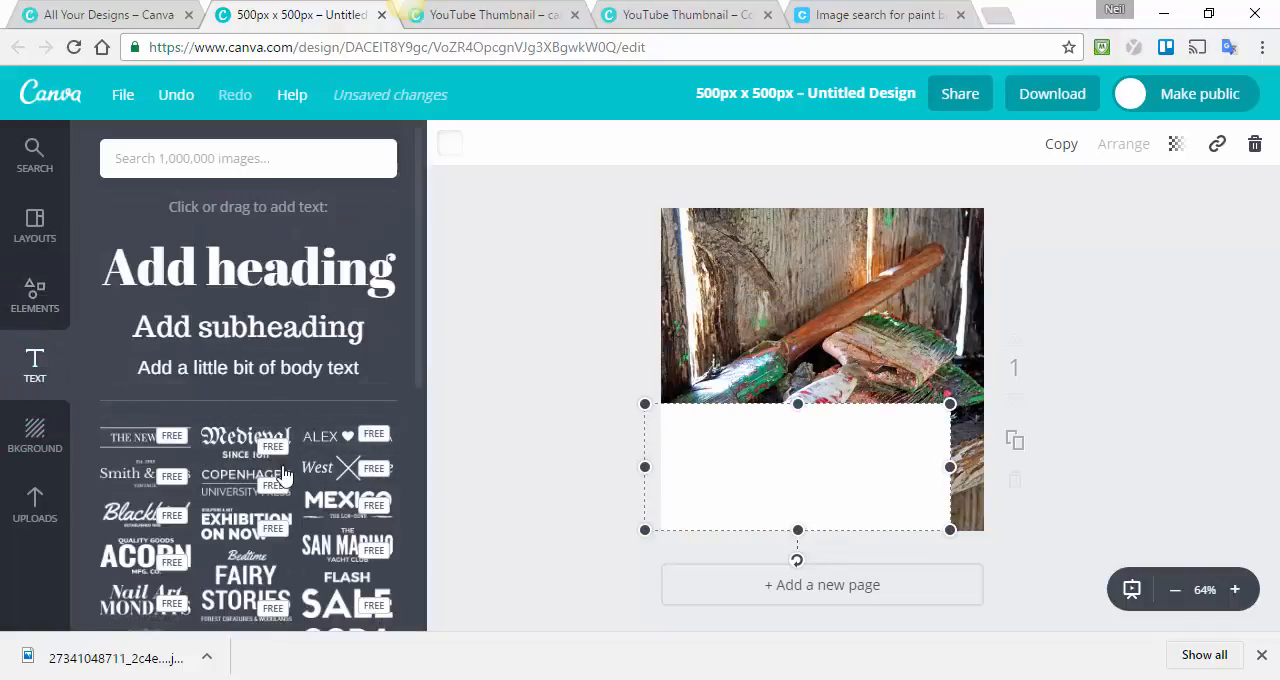
drag(246, 478, 816, 270)
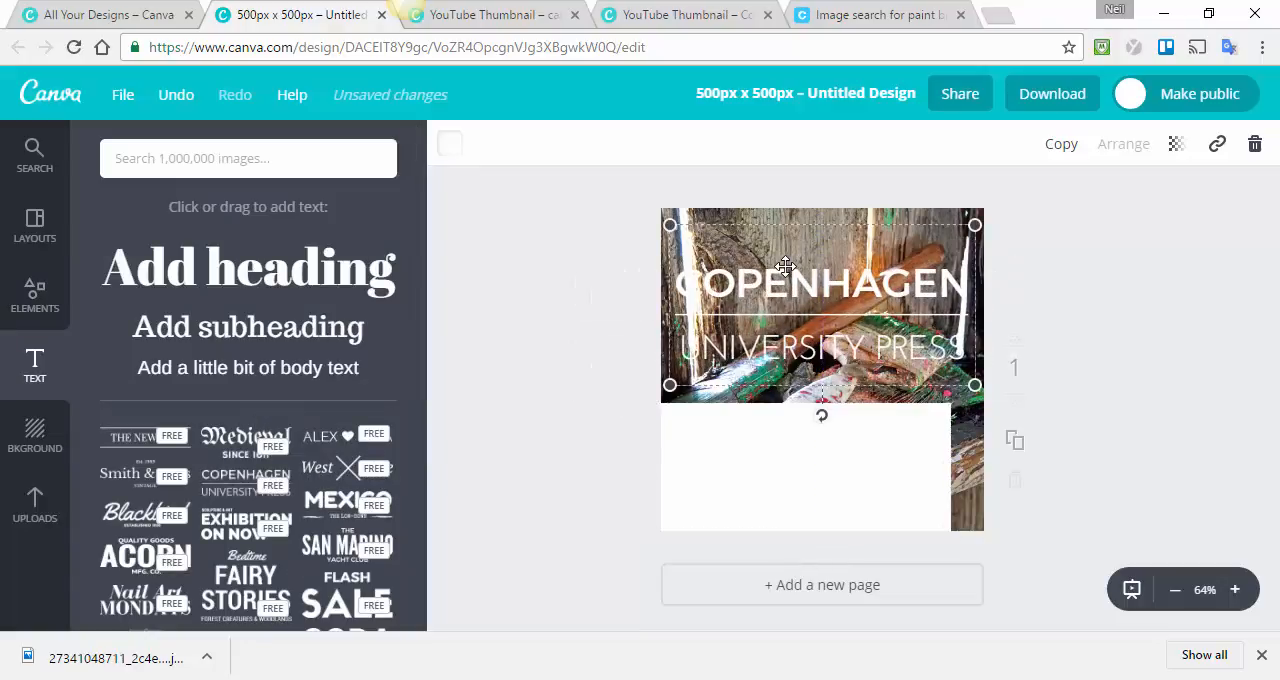
click(447, 148)
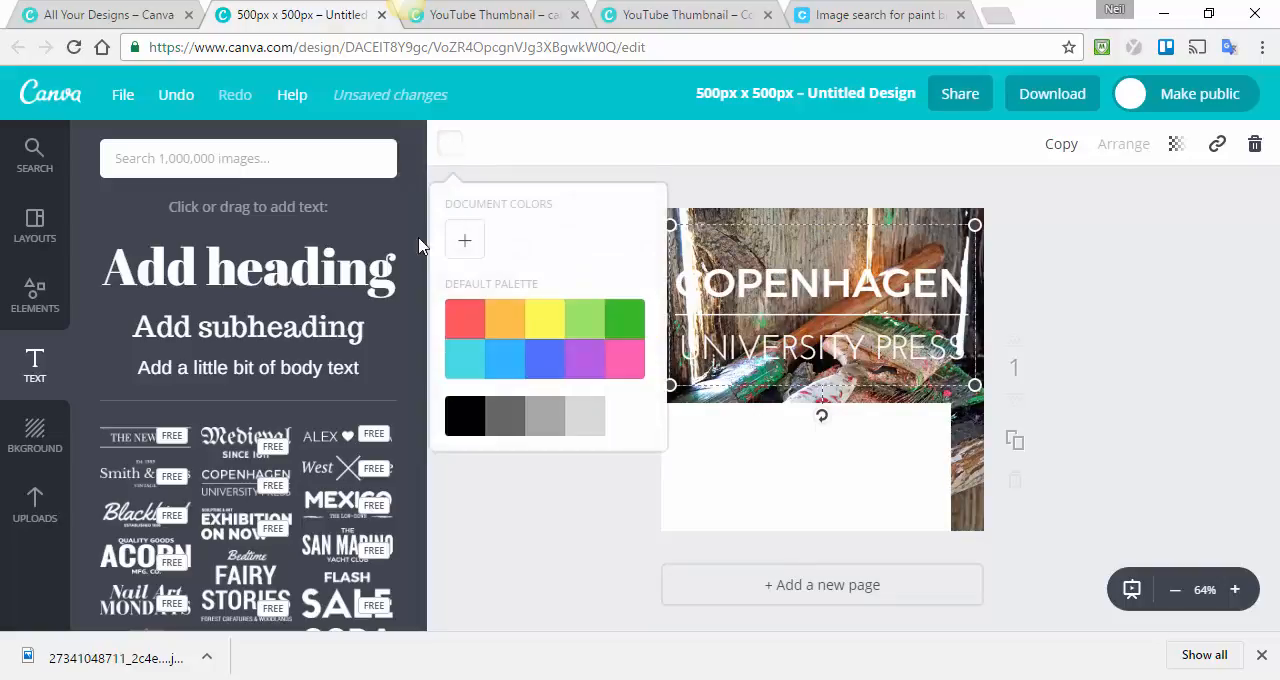
click(474, 418)
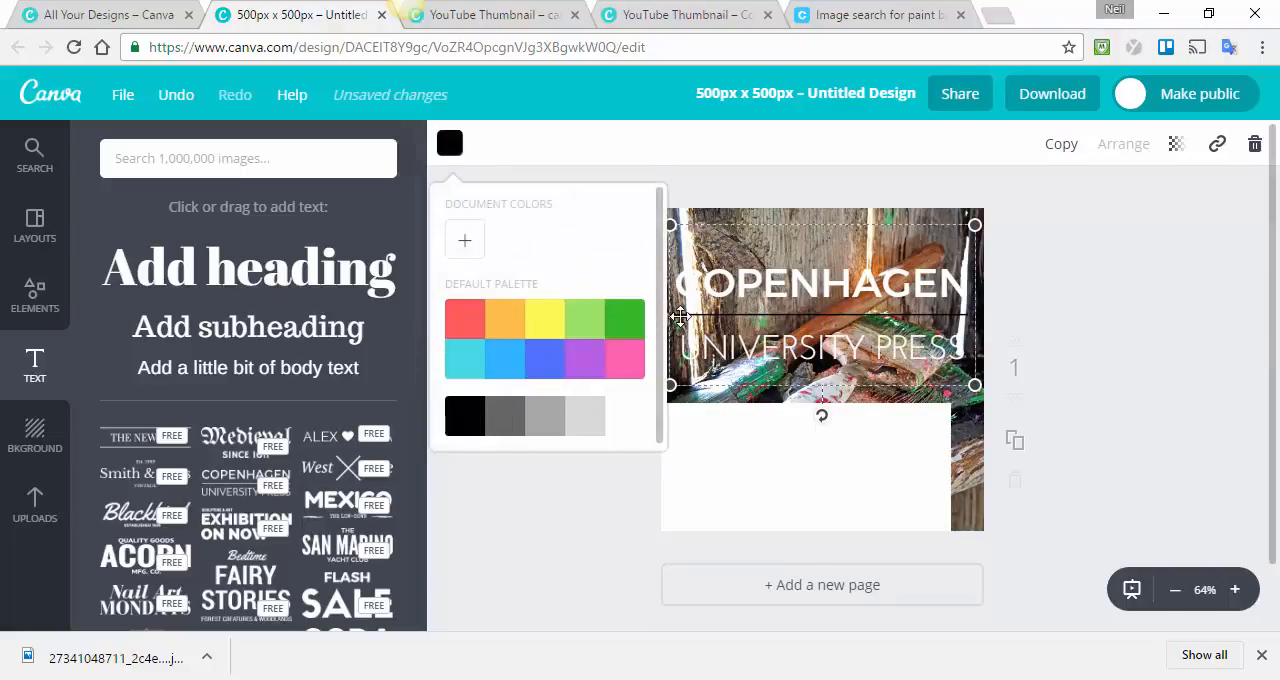
Replace the COPENHAGEN heading text with "CANVA REVIEW".
click(726, 281)
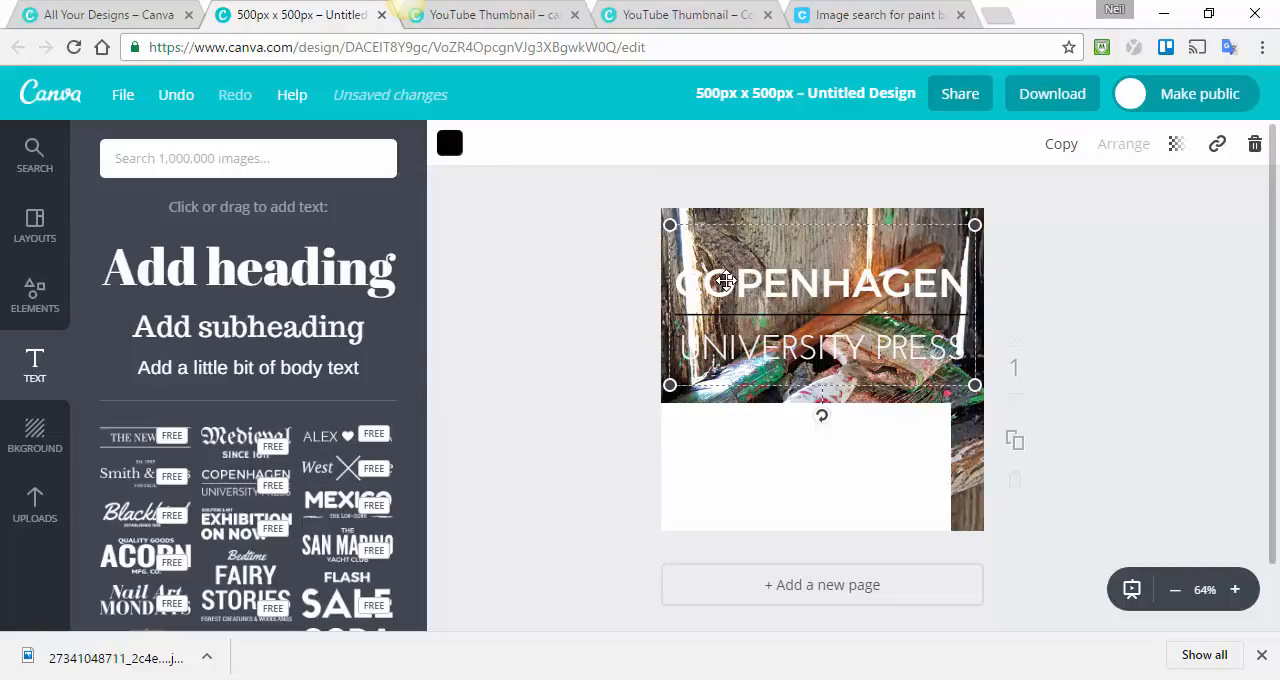
double_click(726, 281)
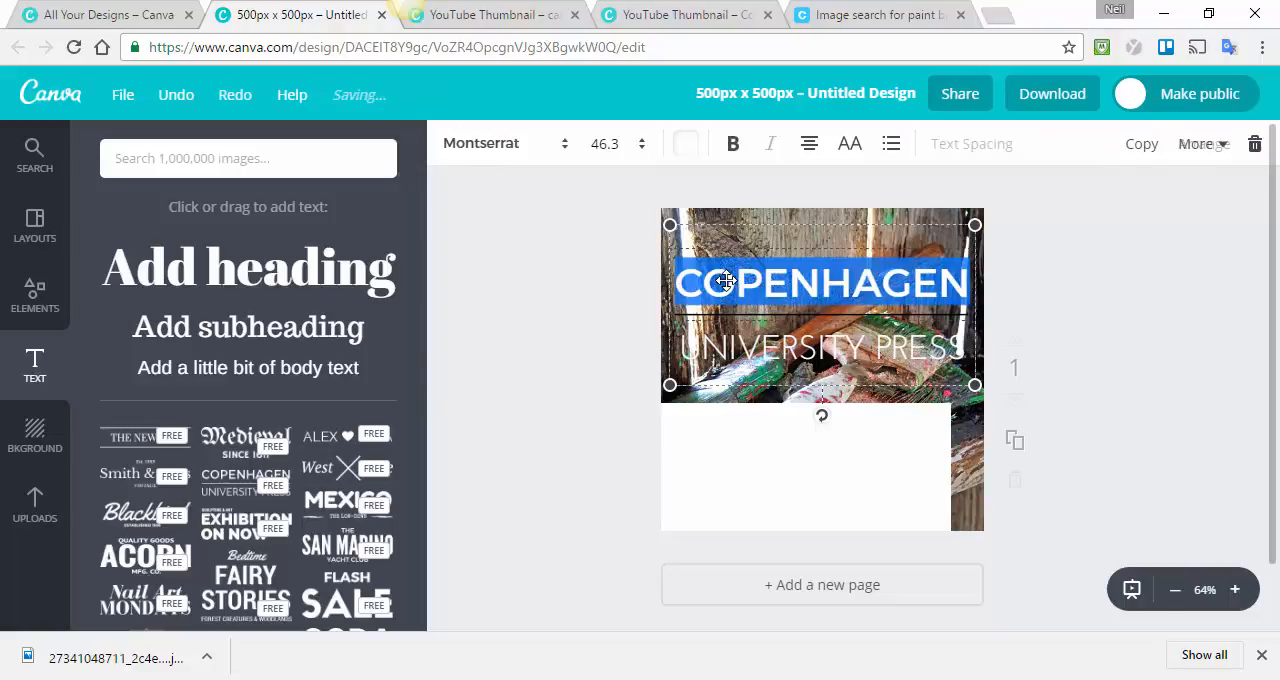
text(CANVA)
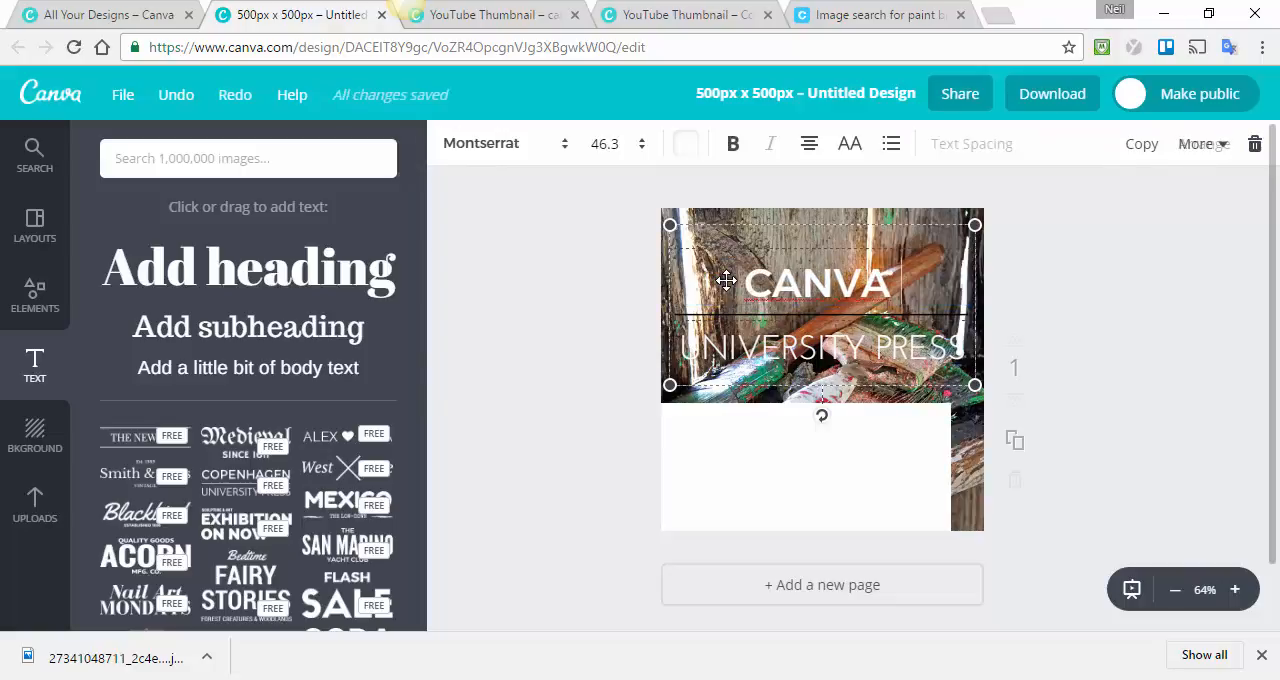
text( REVIEW)
key(BackSpace)
key(BackSpace)
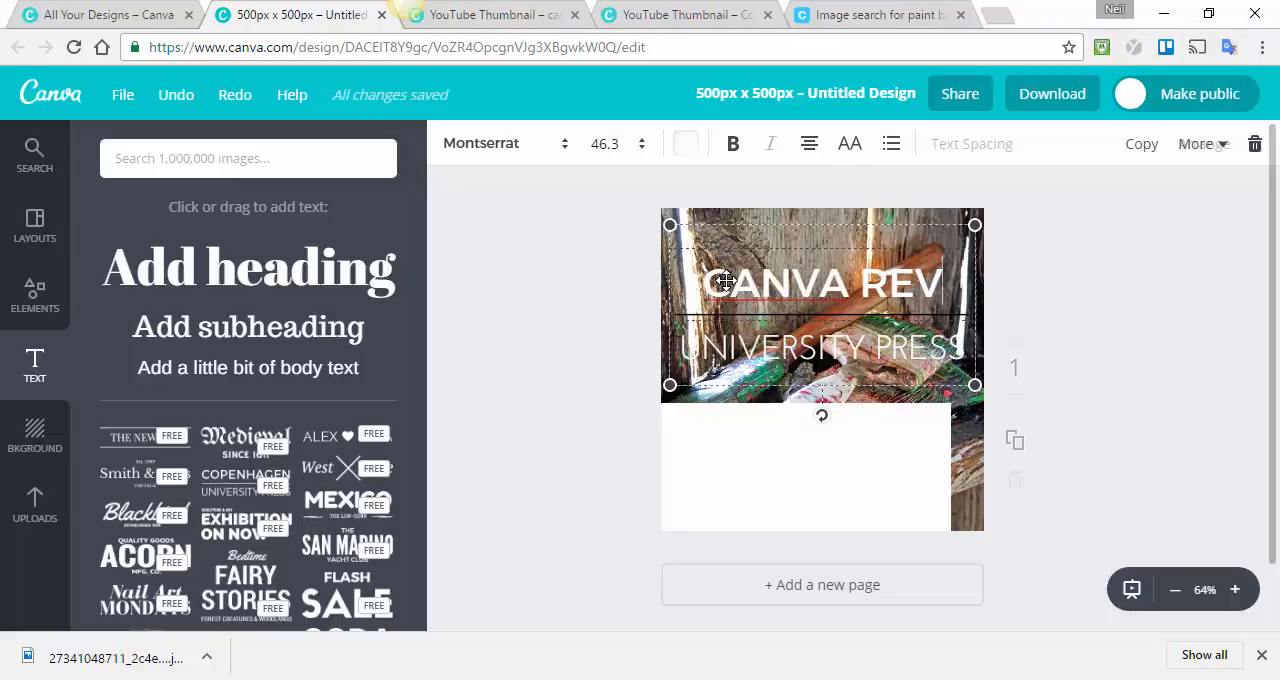
text(IEW)
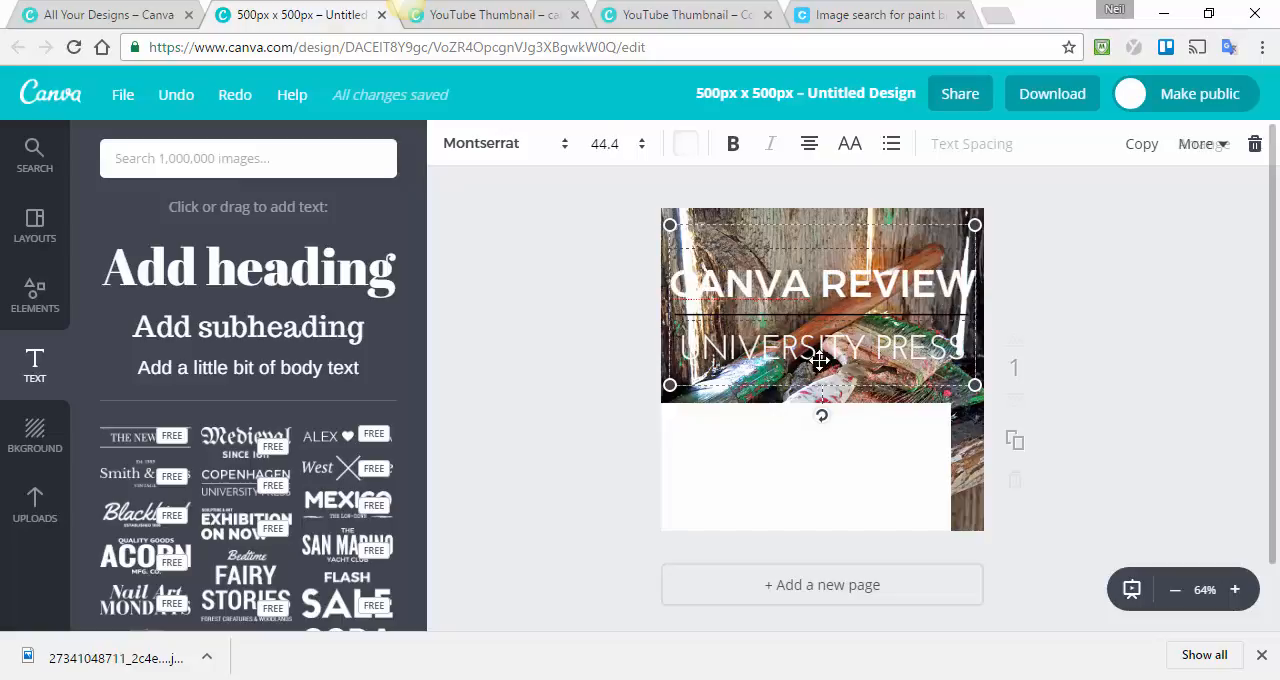
Replace the text below the divider line with "WPDude.com" and colour it black.
click(814, 350)
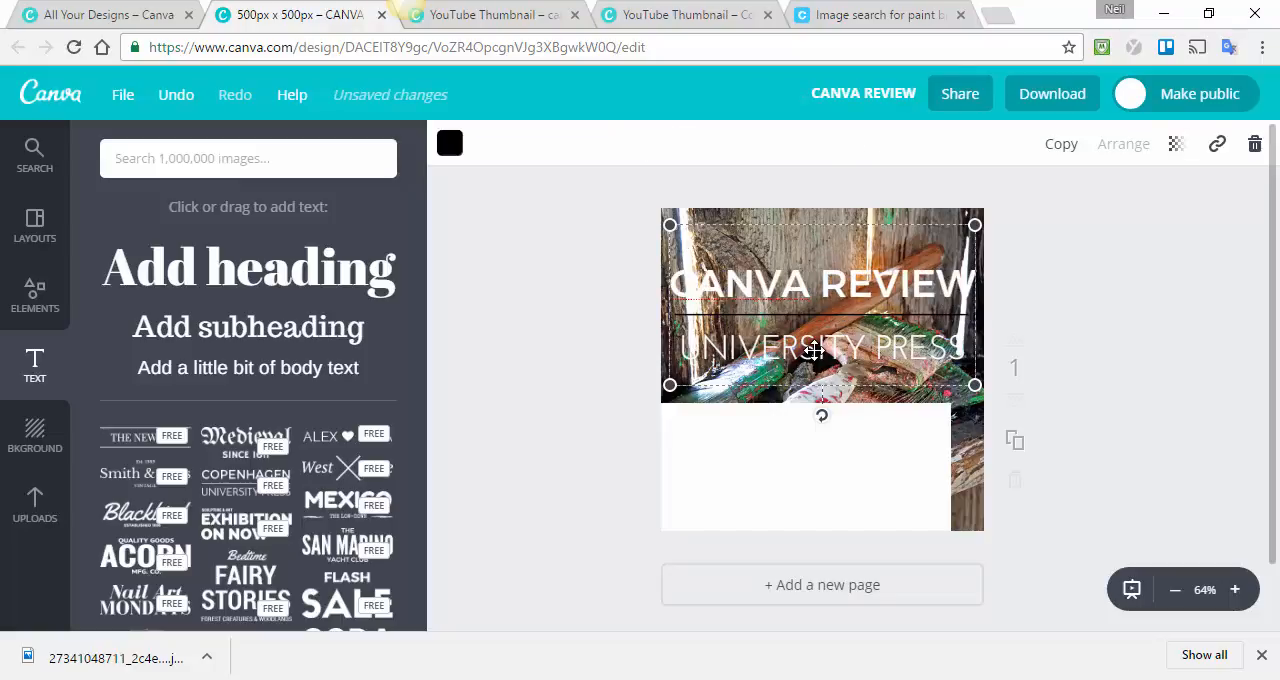
double_click(814, 350)
text(WP)
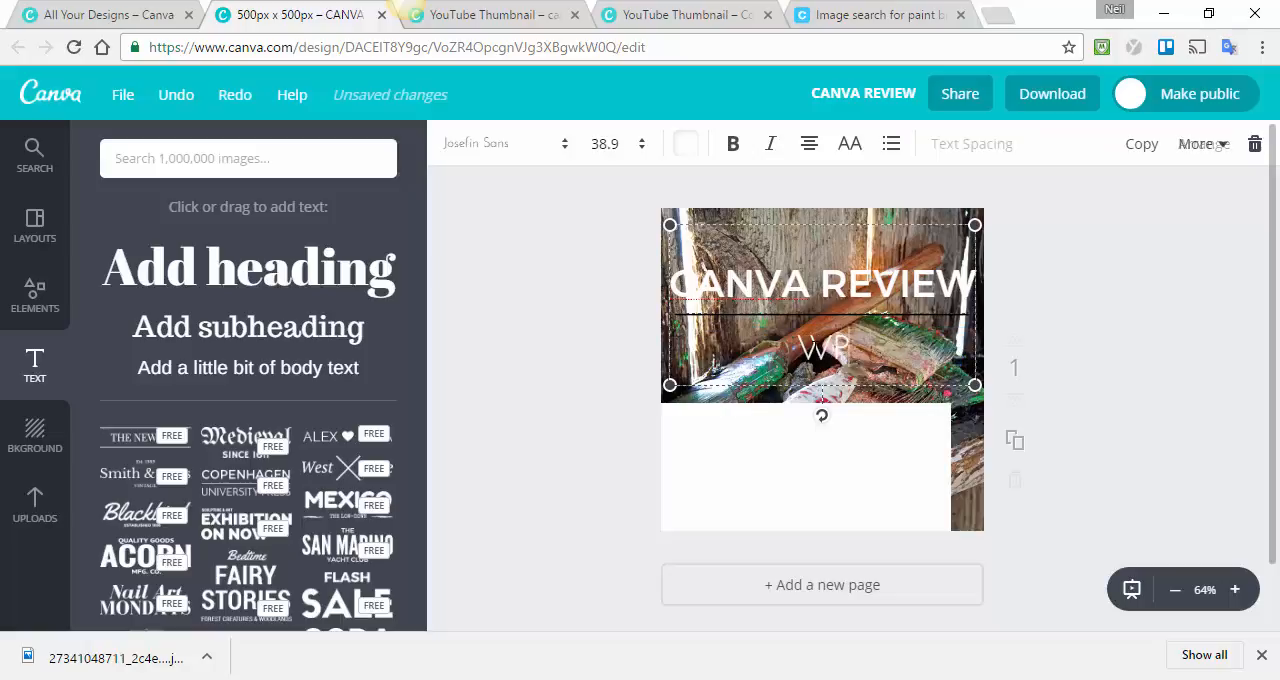
text(Dude.com)
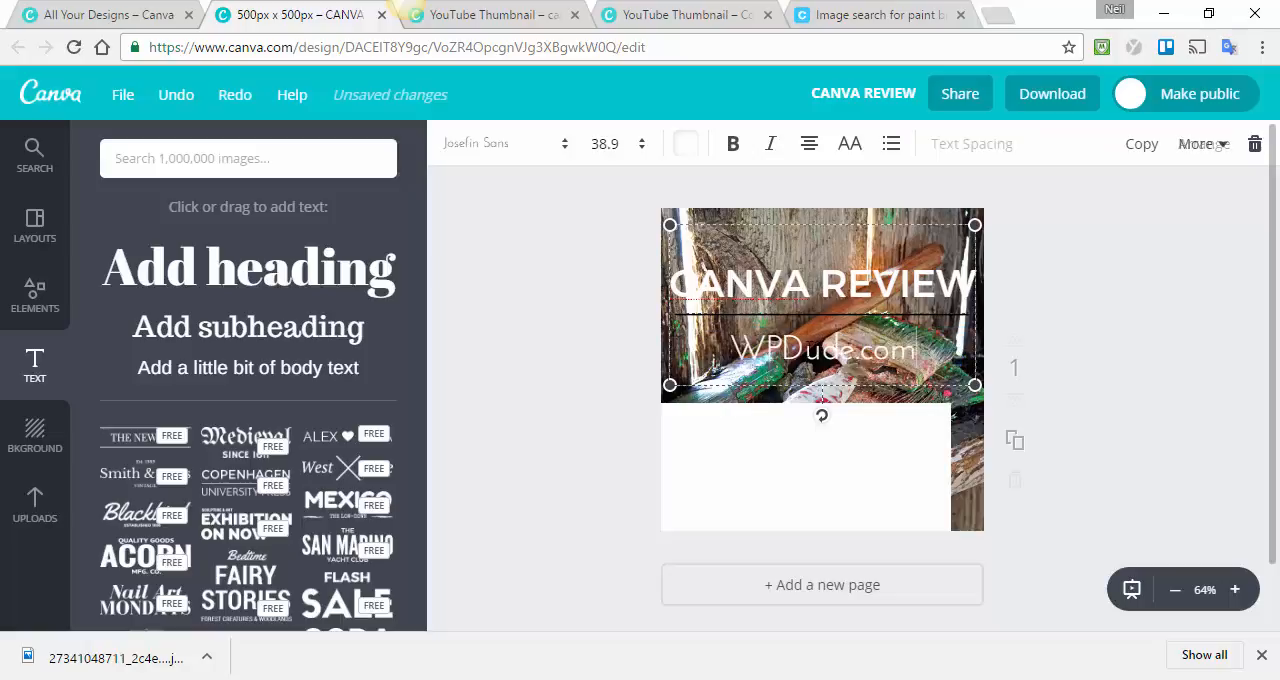
click(684, 143)
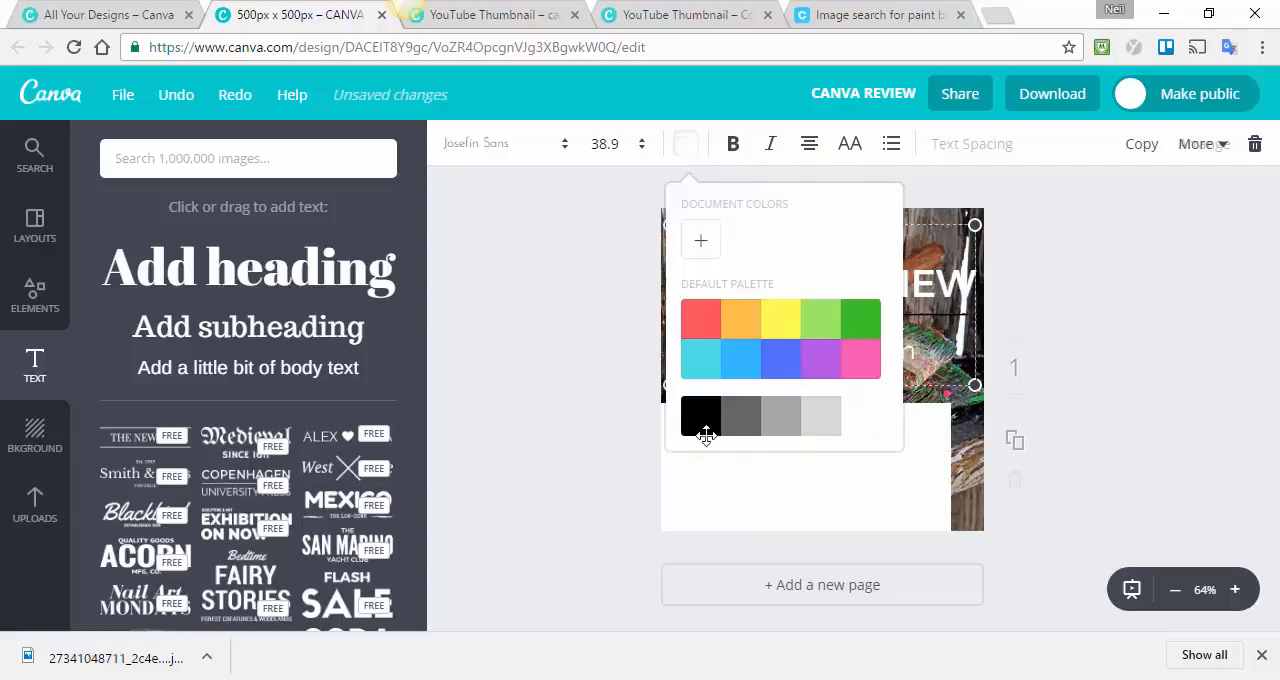
click(703, 424)
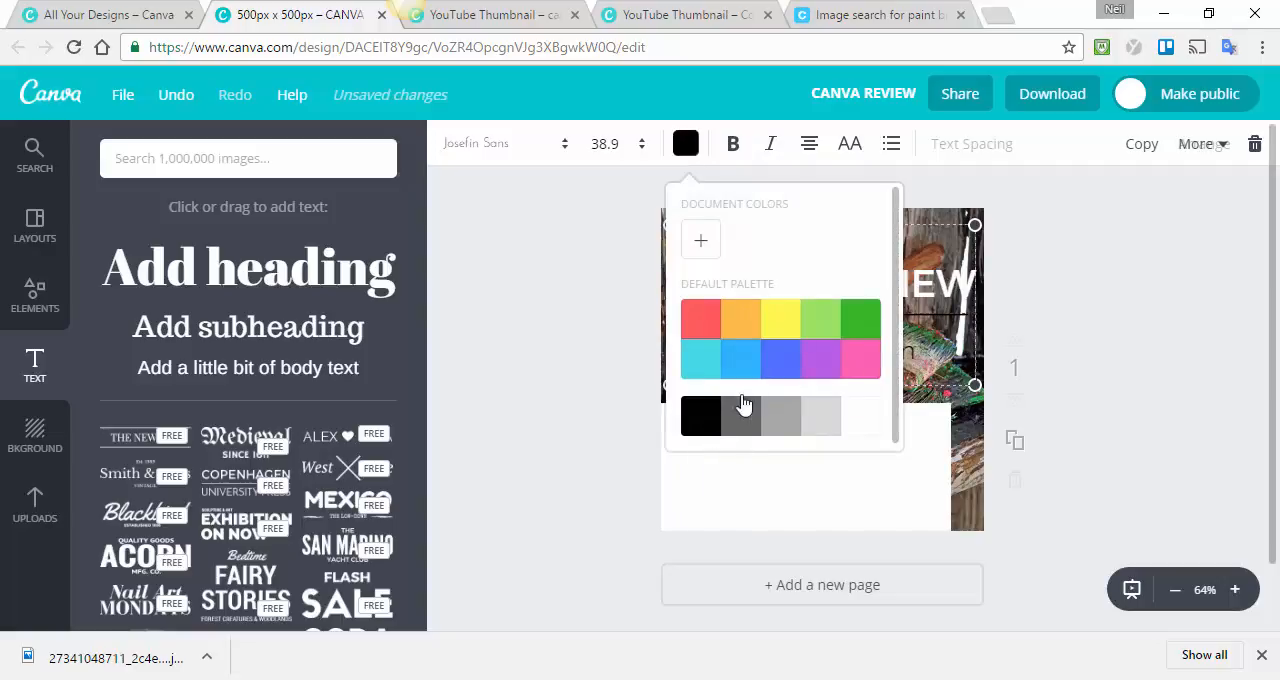
click(1043, 304)
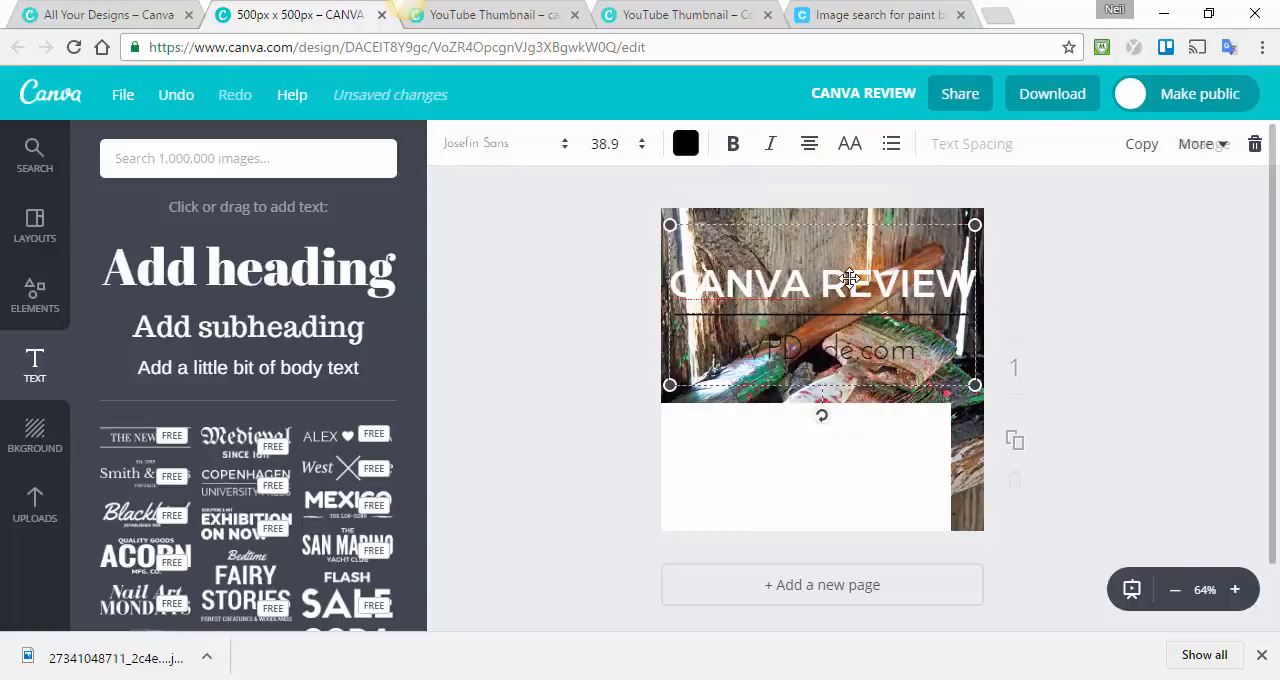
Colour the CANVA REVIEW heading black and move the text group up to the page's upper edge.
double_click(849, 279)
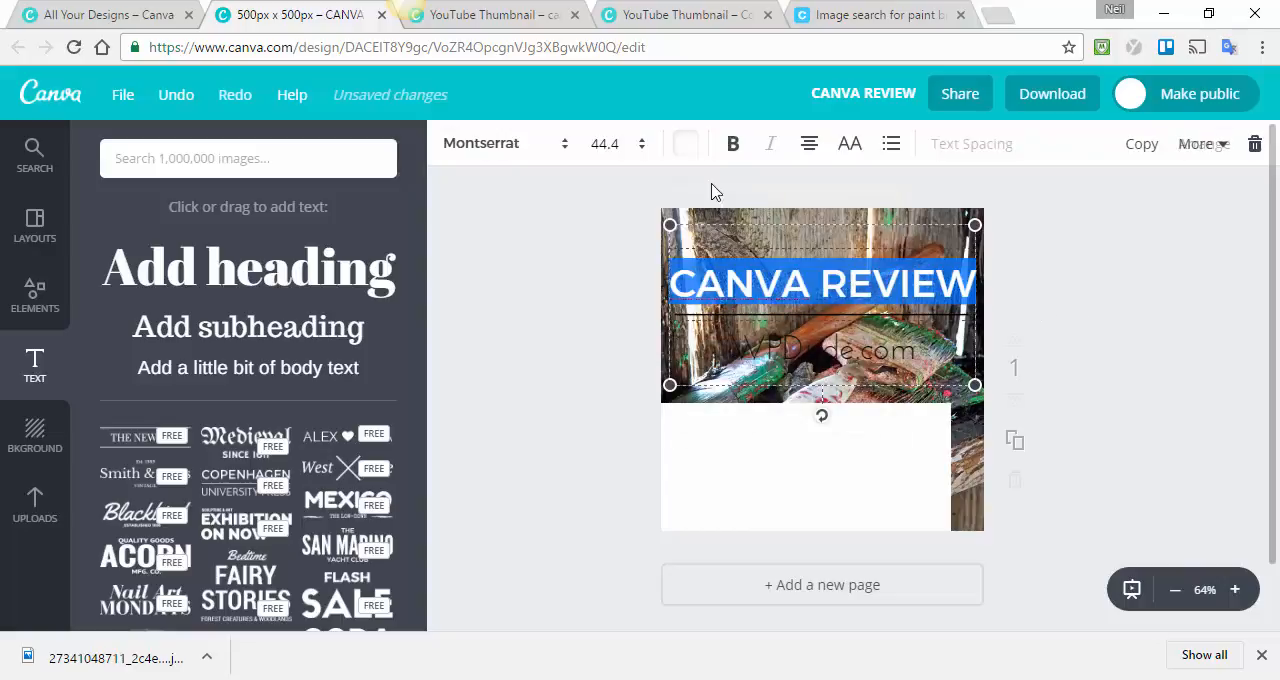
click(686, 147)
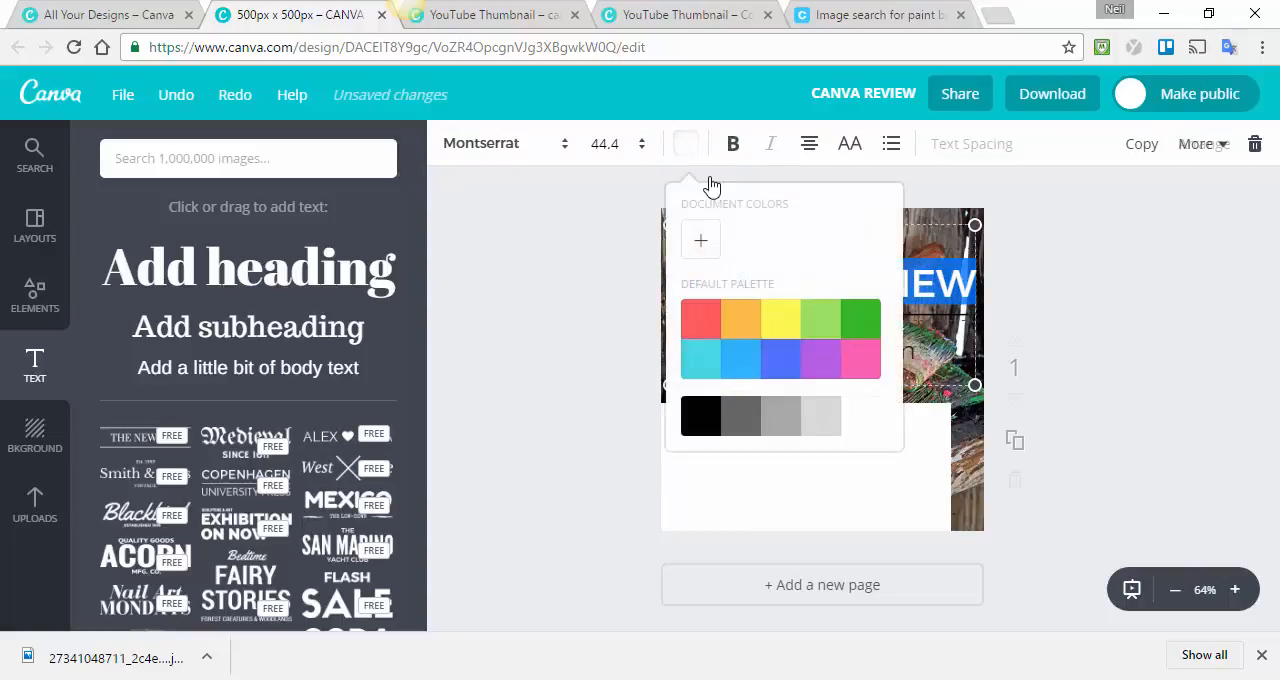
click(689, 415)
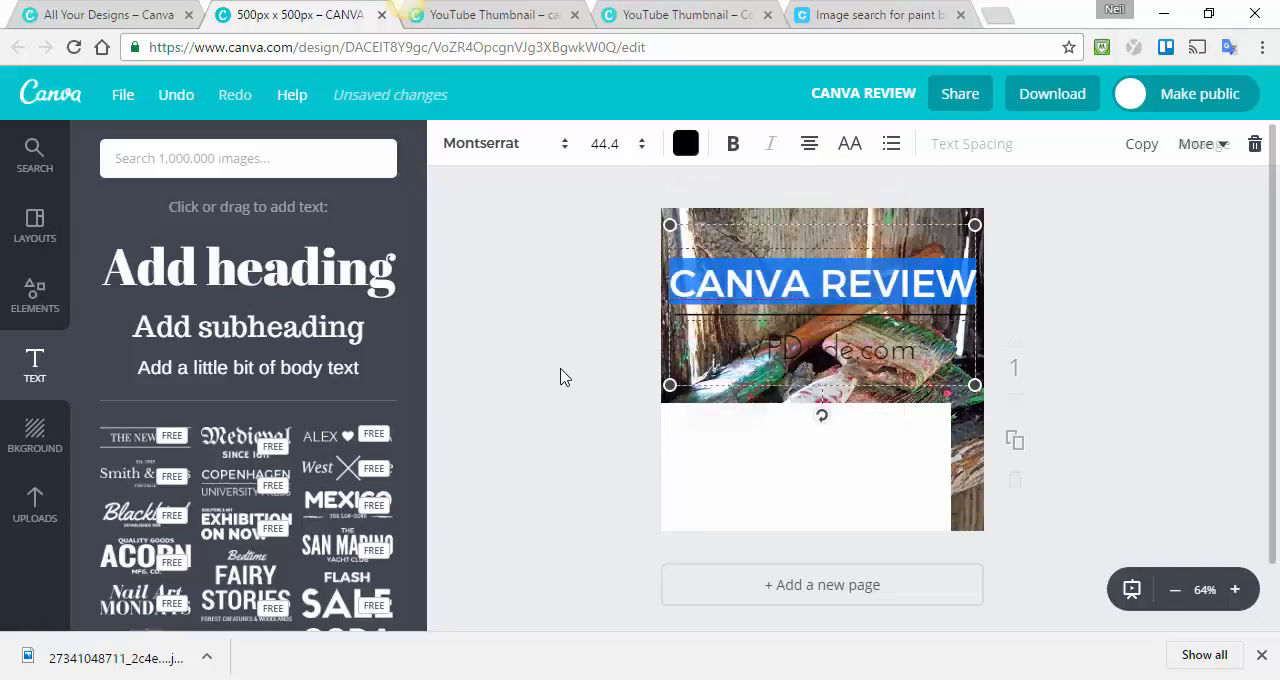
drag(818, 303, 824, 236)
Set the white rectangle's transparency to 58 and move it up towards the middle of the photo.
click(870, 485)
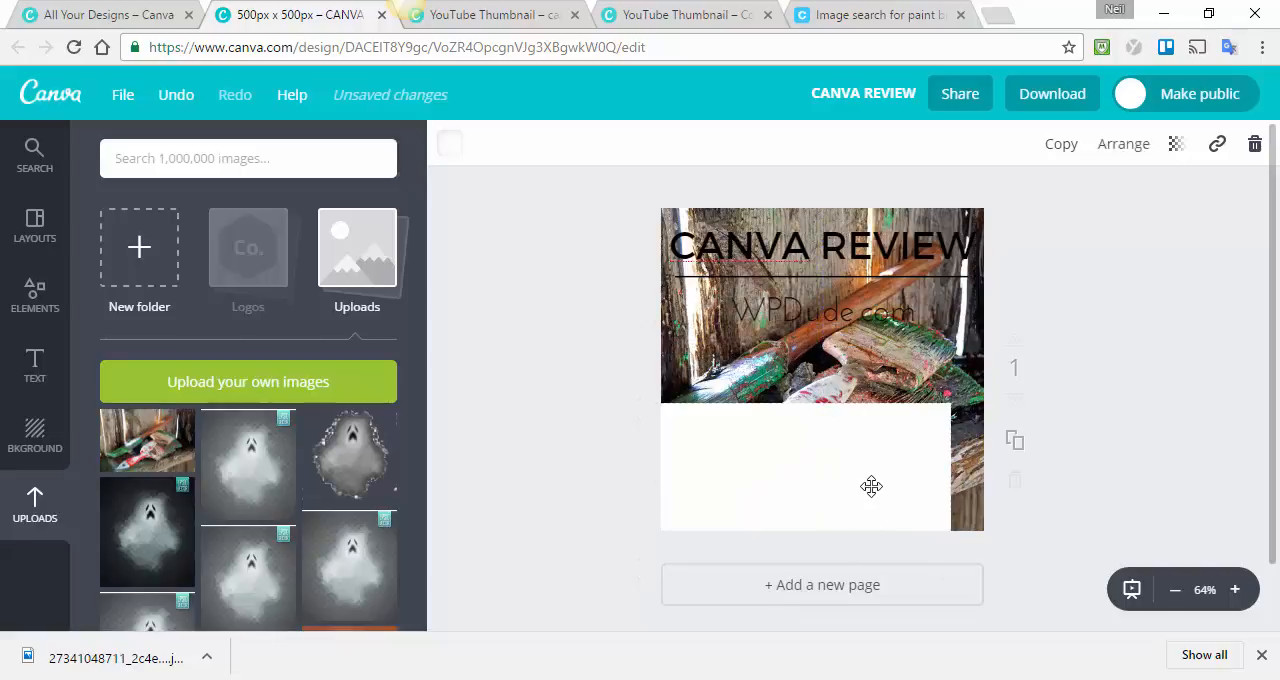
click(1176, 145)
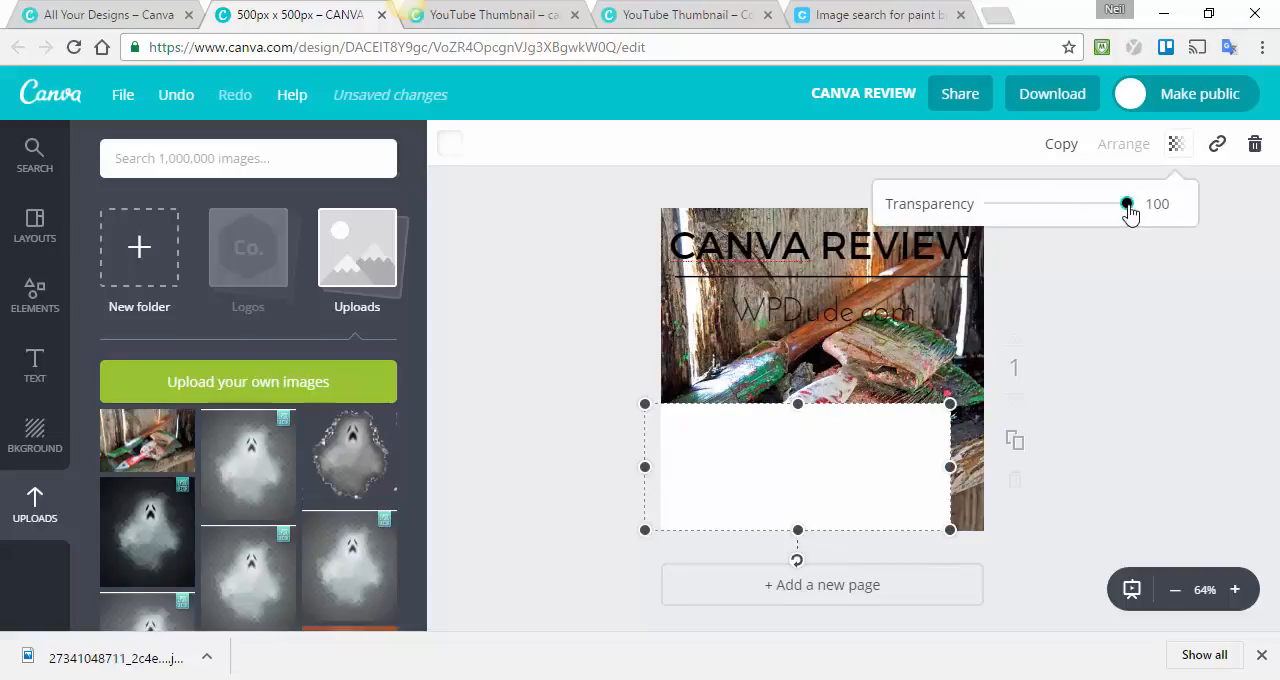
drag(1127, 206, 1069, 206)
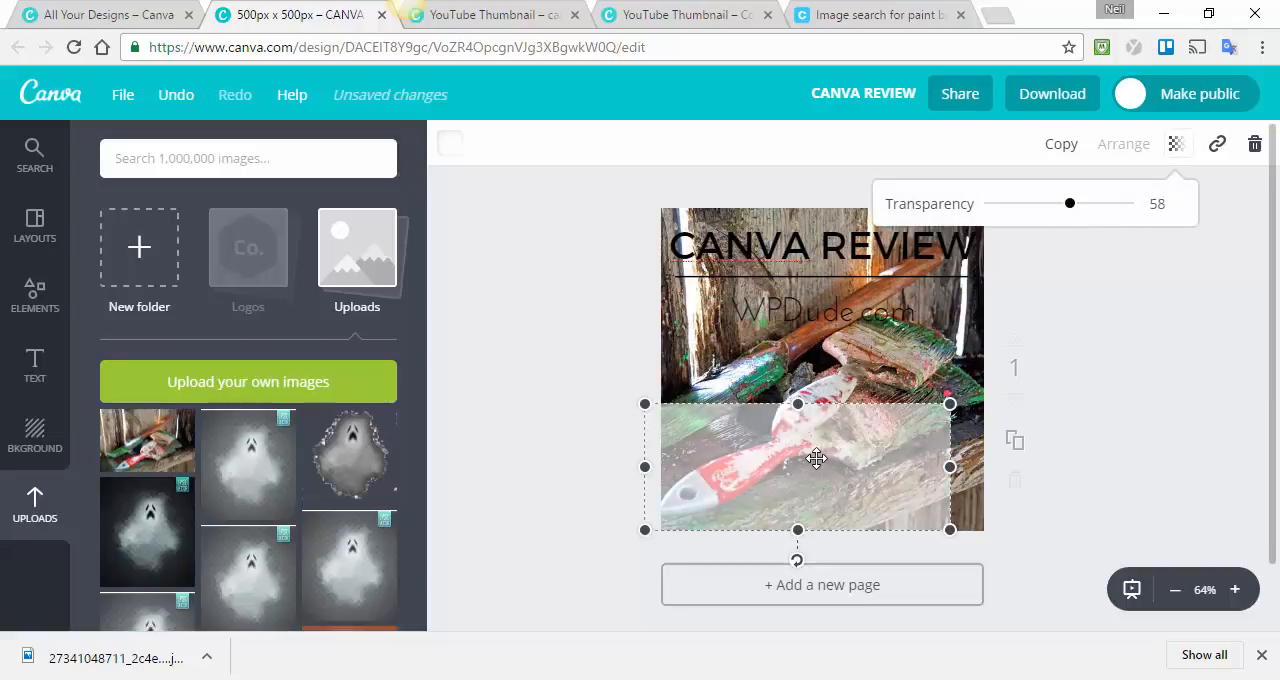
drag(817, 458, 834, 404)
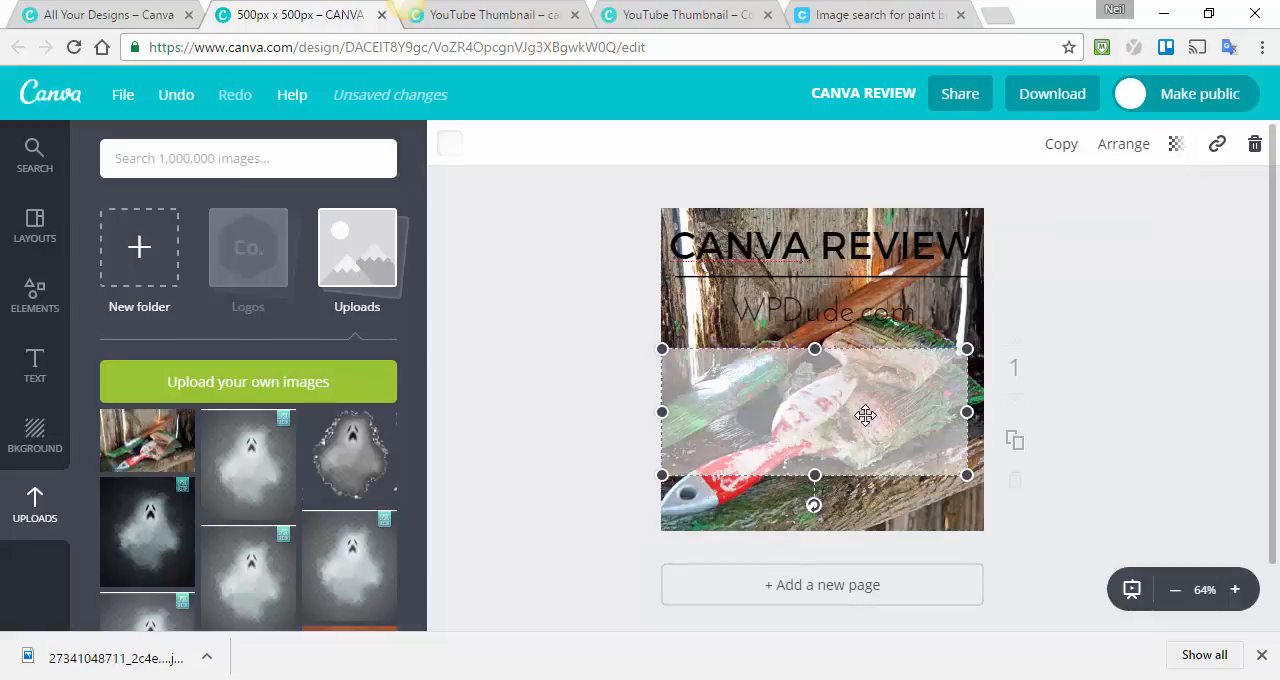
Move the text group down over the translucent rectangle and shrink it to a heading size of about 34.8.
drag(815, 246, 800, 357)
double_click(911, 321)
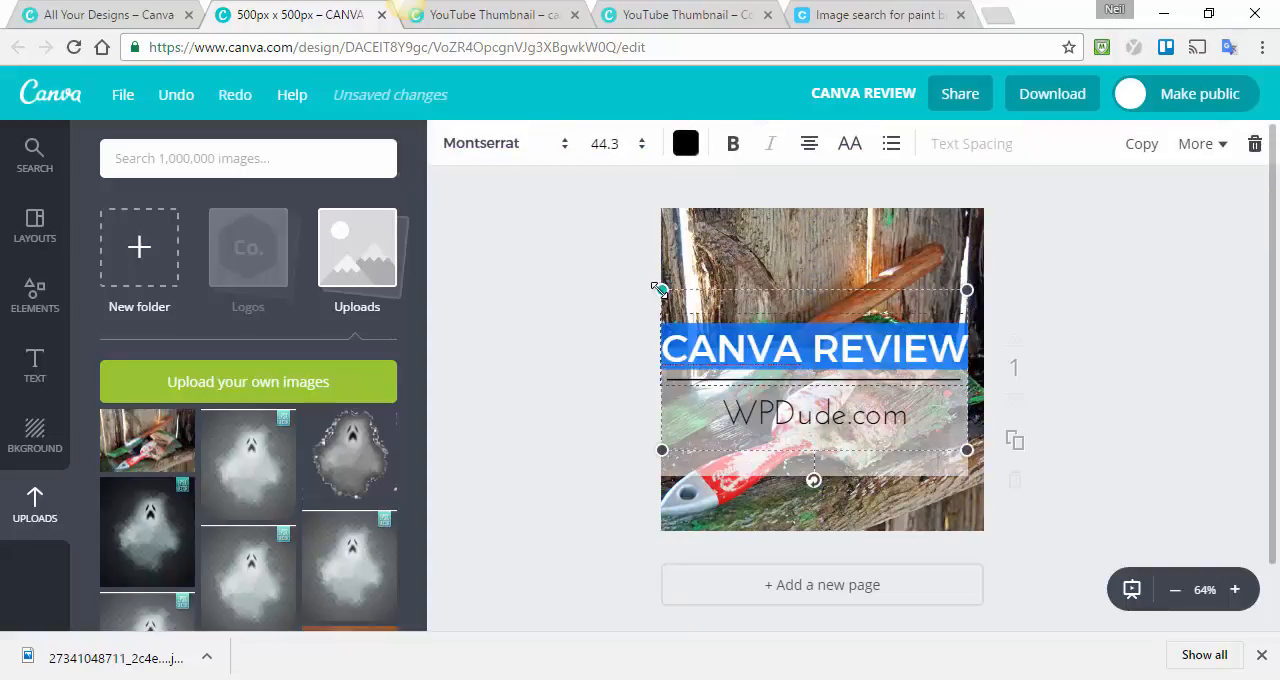
drag(662, 290, 727, 325)
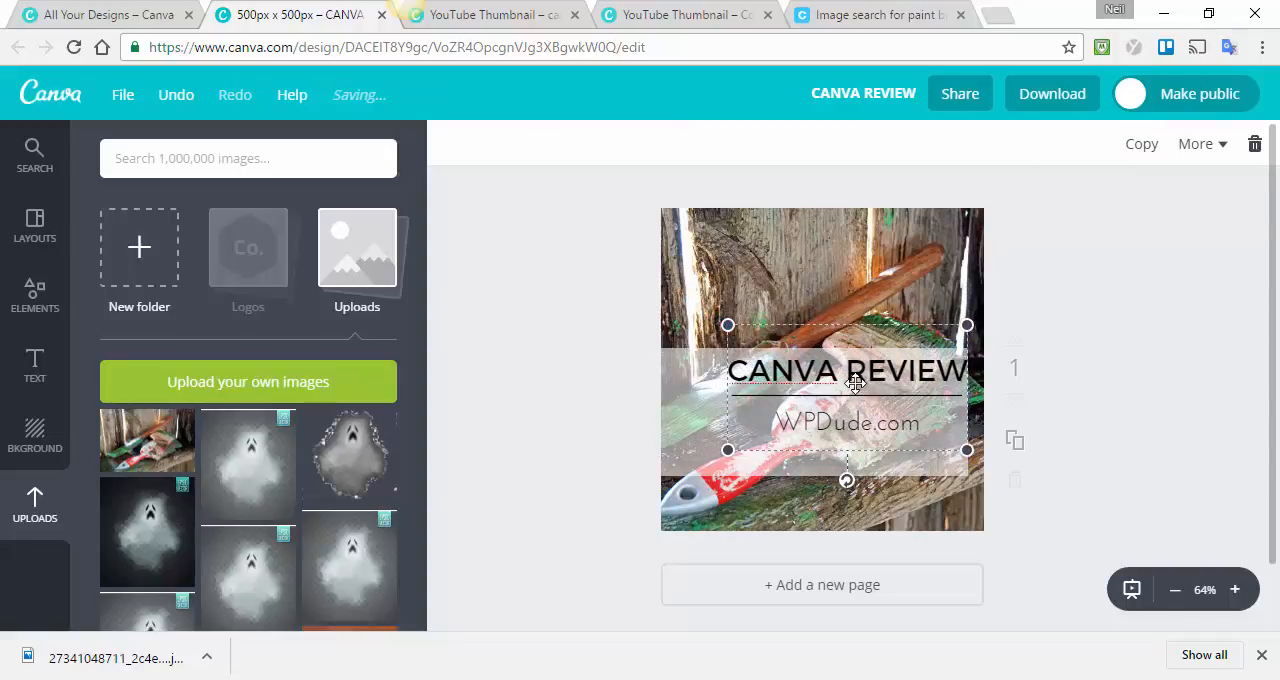
drag(865, 388, 835, 364)
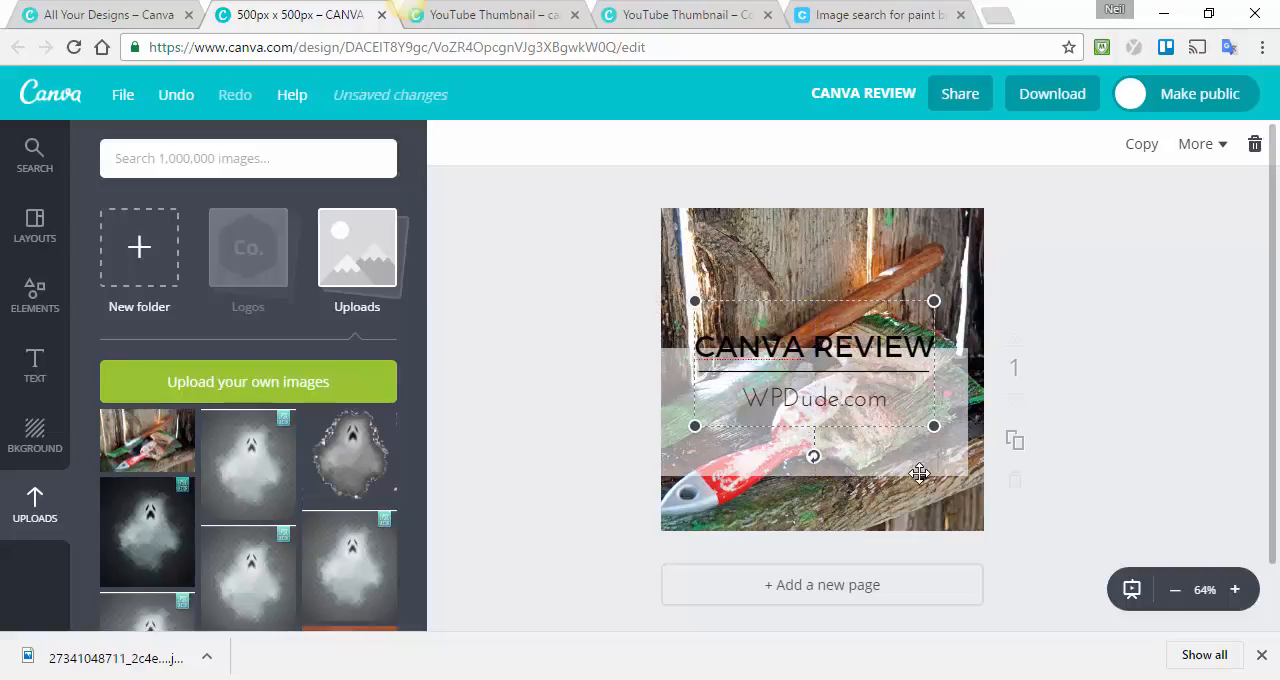
Centre the translucent rectangle on the page and align the text group centrally within it.
drag(920, 470, 924, 429)
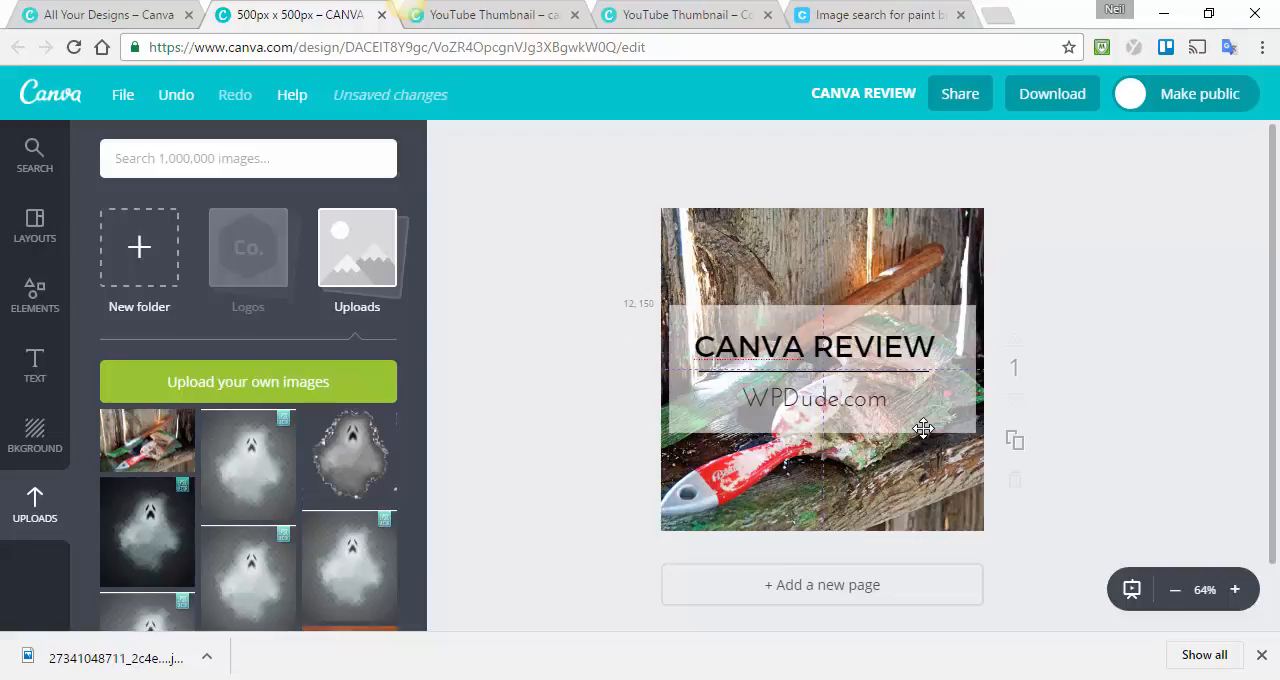
drag(922, 423, 922, 424)
double_click(829, 352)
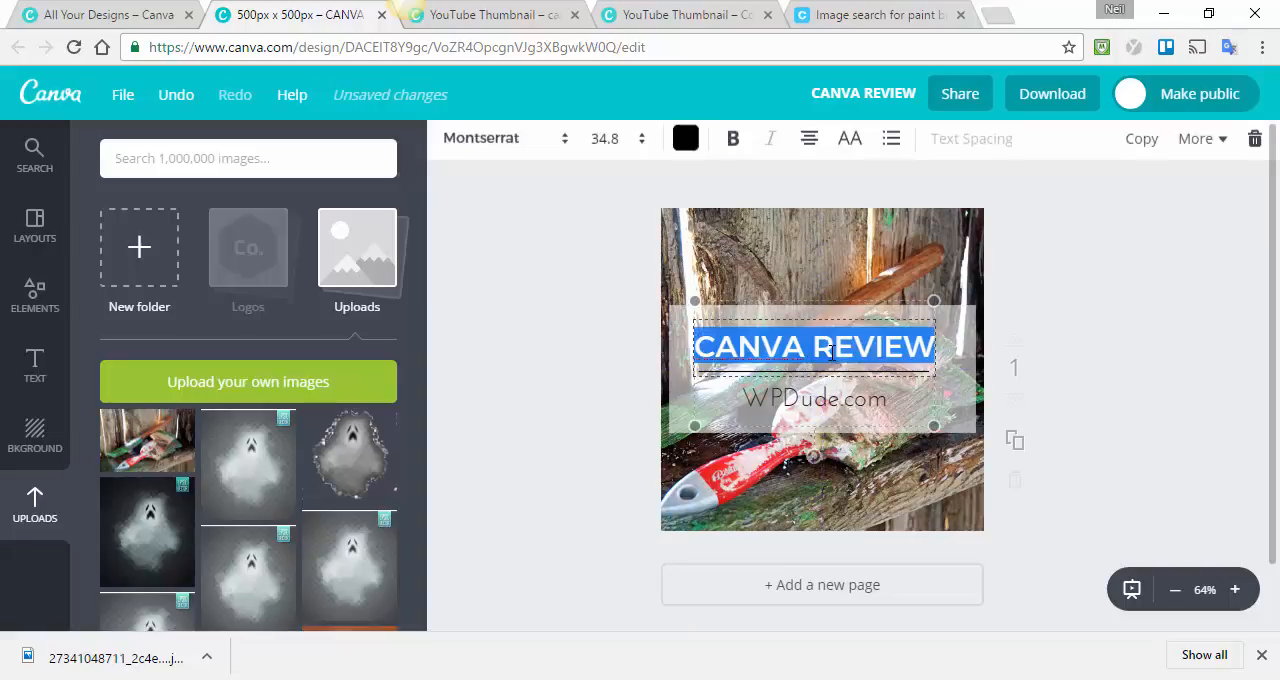
click(812, 305)
drag(812, 305, 818, 313)
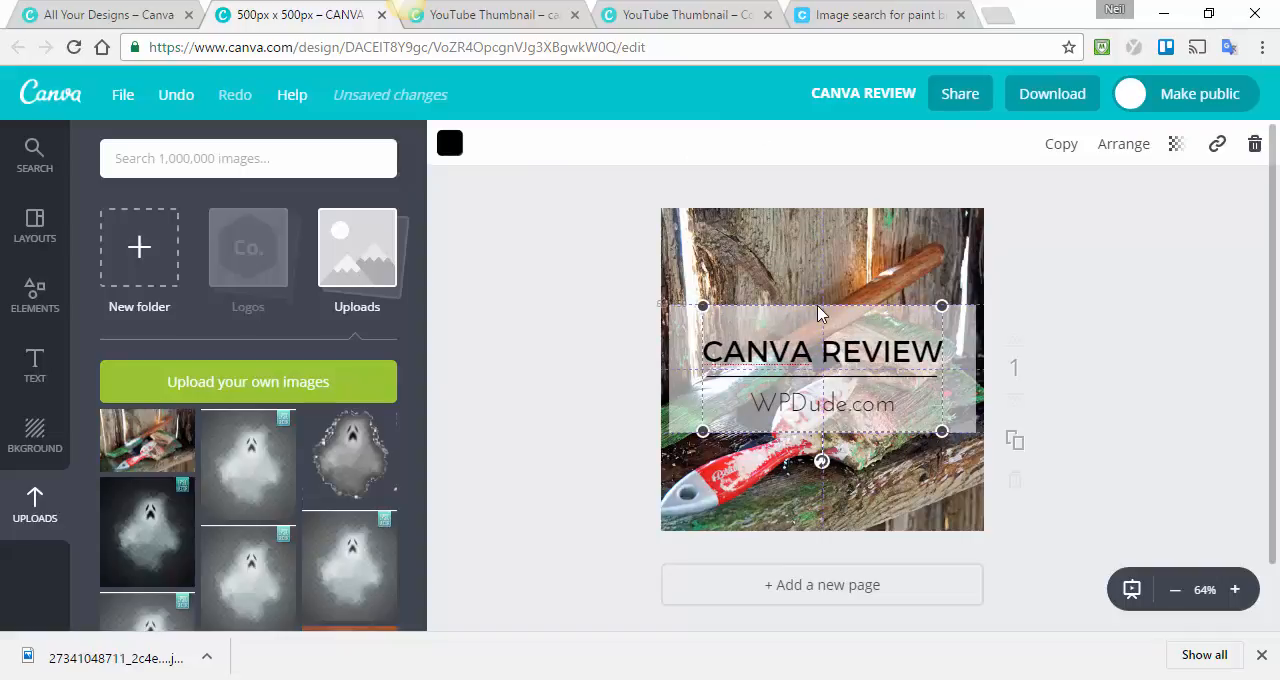
click(1134, 297)
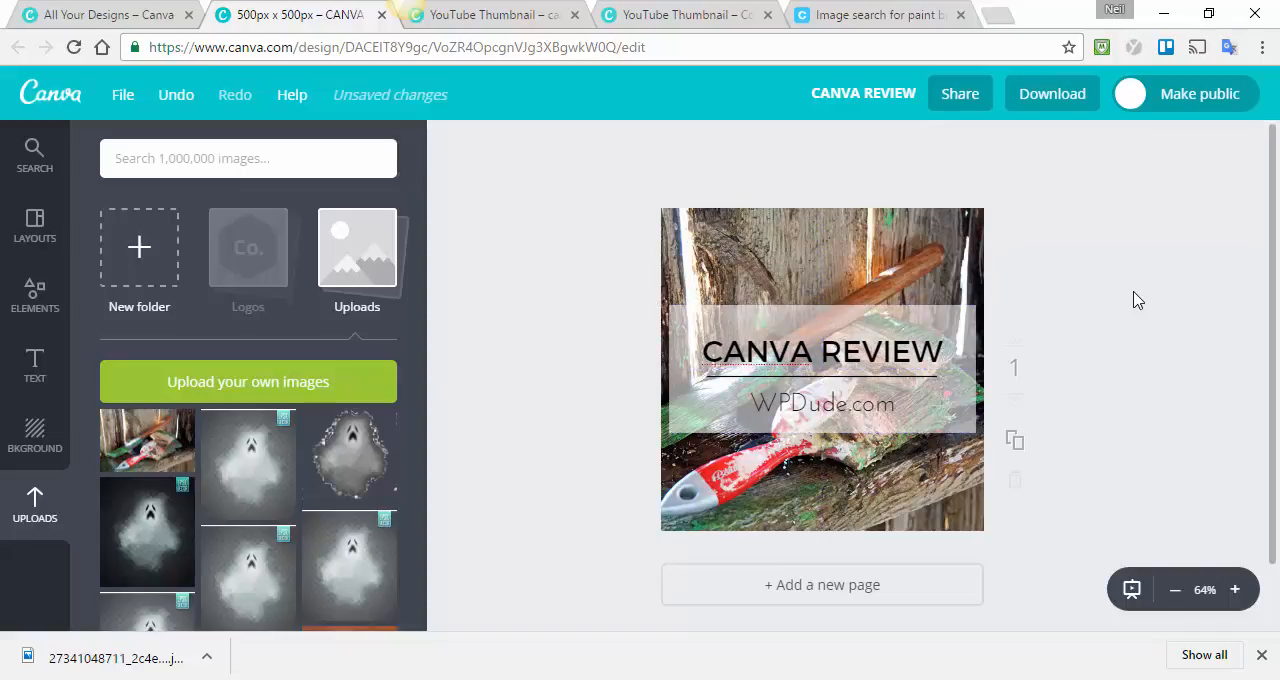
Change the design title to "CANVA REVIEW - blog post image".
click(874, 94)
click(884, 201)
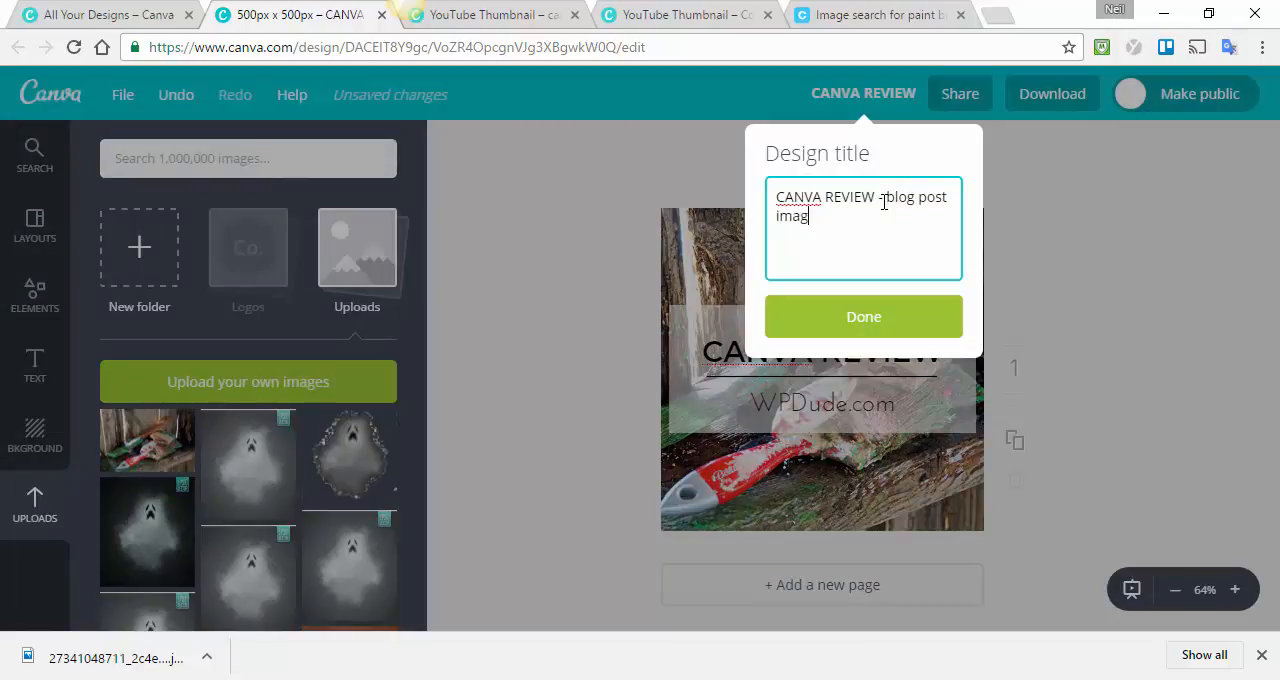
click(877, 322)
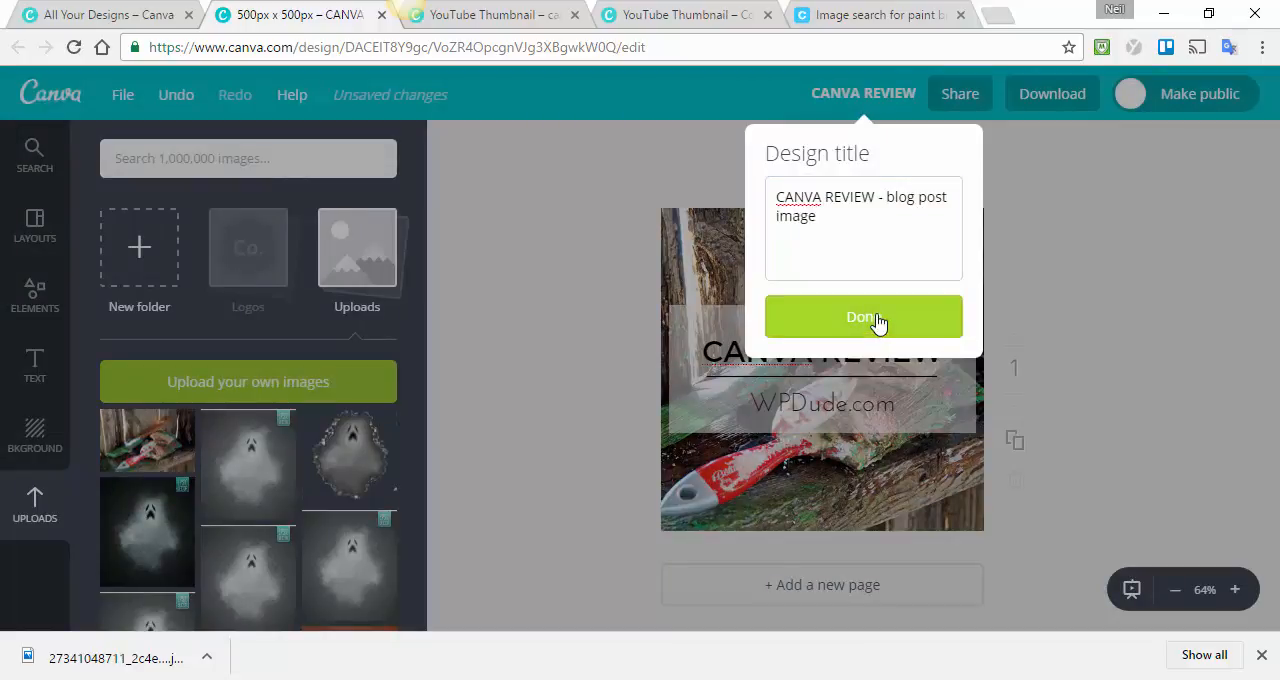